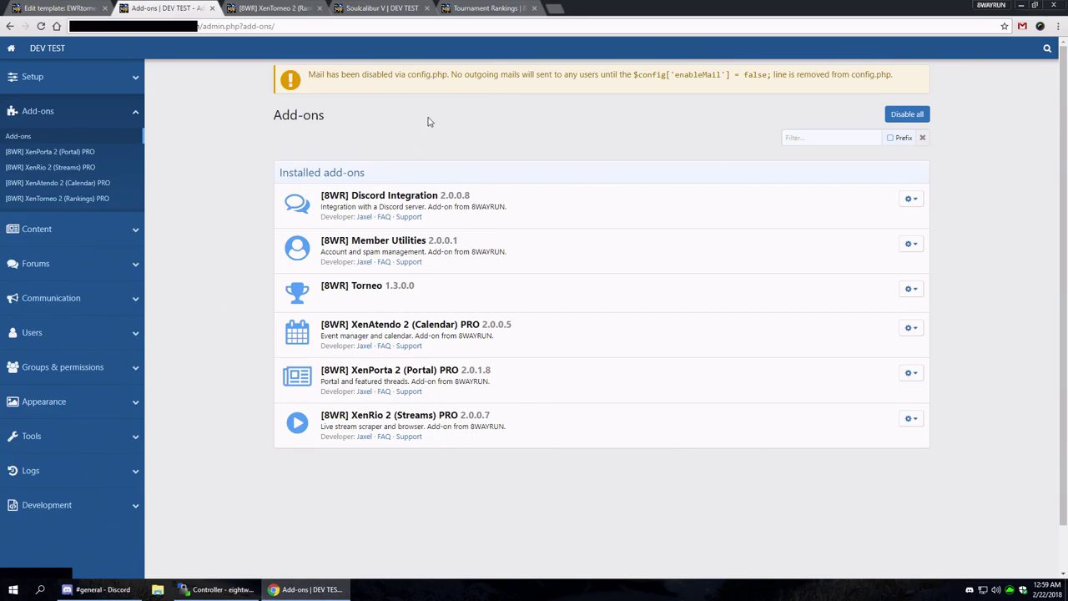
Step: Look over the public Tournament Rankings page, then go back to the admin Add-ons list
{"action": "left_click", "coordinate": [482, 8]}
{"action": "scroll", "coordinate": [108, 319], "scroll_direction": "up", "scroll_amount": 3}
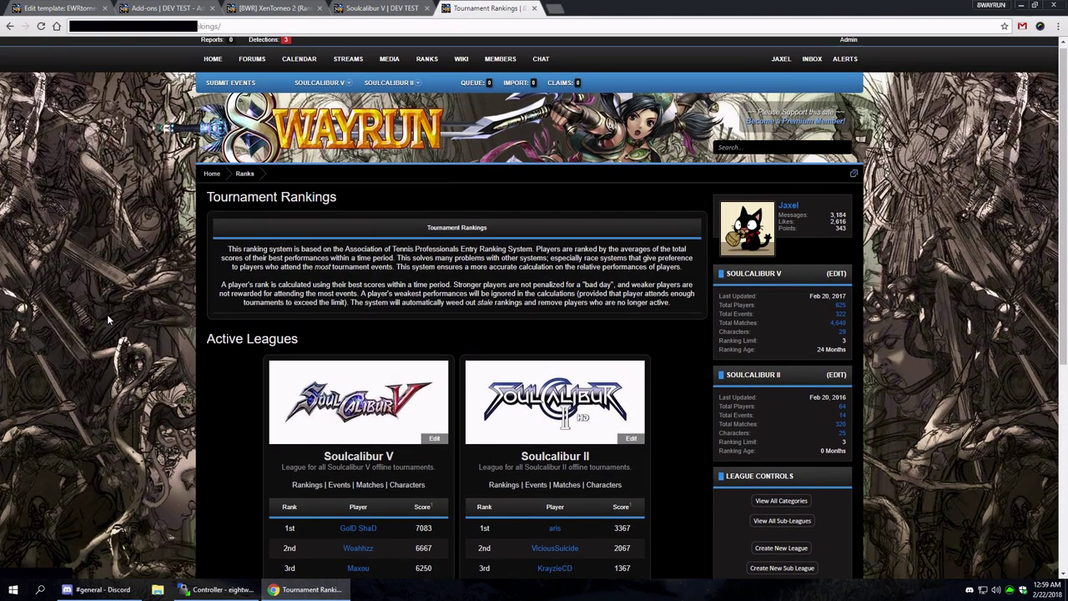
{"action": "scroll", "coordinate": [108, 320], "scroll_direction": "down", "scroll_amount": 2}
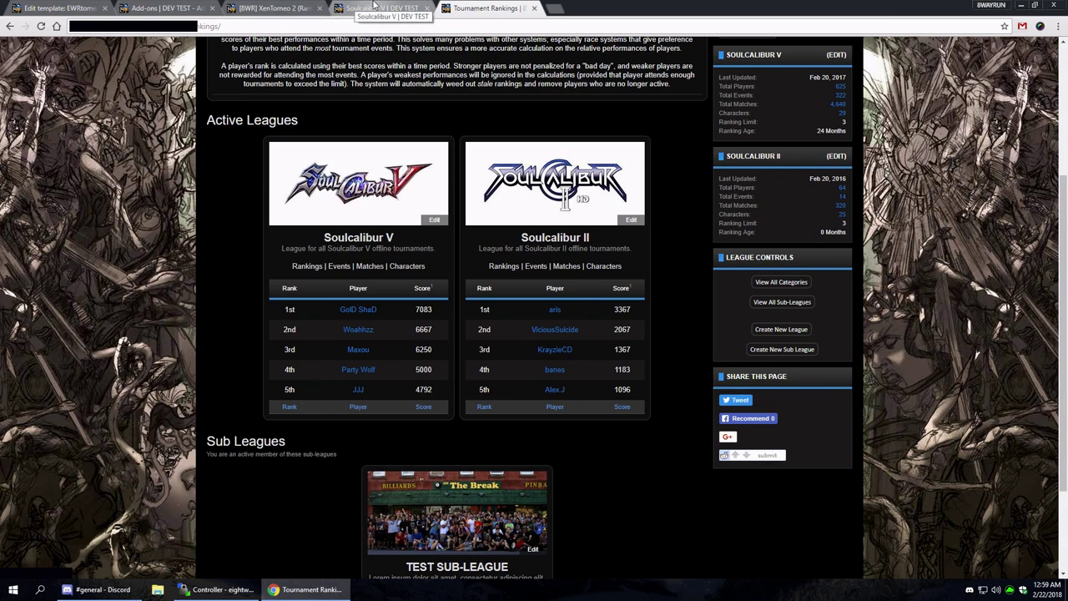
{"action": "left_click", "coordinate": [154, 7]}
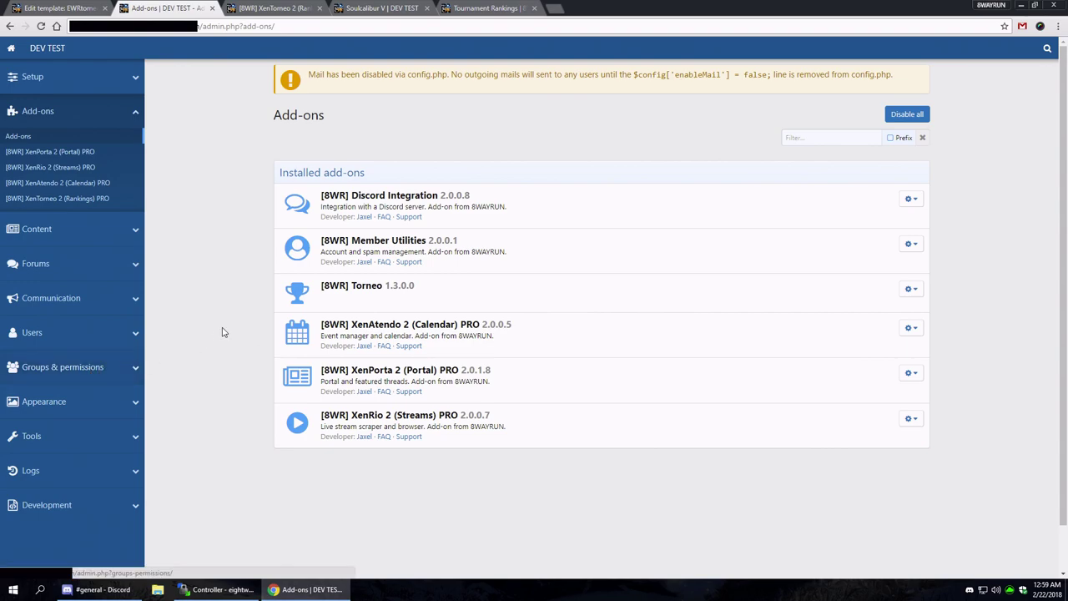
Step: Open the Administrative group's permissions and check the XenTorneo 2 (Portal) PRO block is all Yes
{"action": "left_click", "coordinate": [77, 367]}
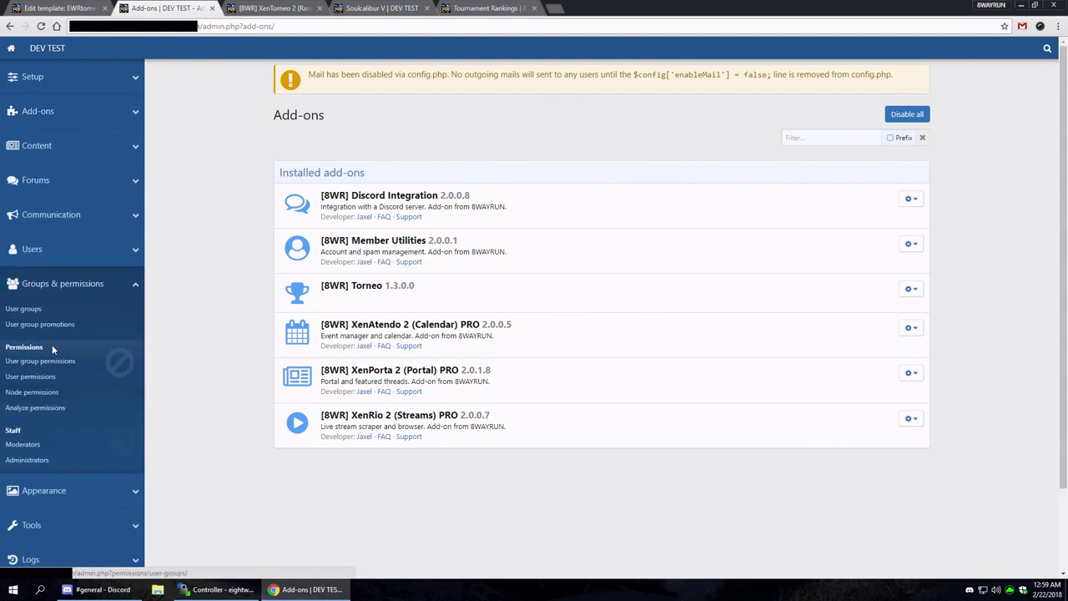
{"action": "left_click", "coordinate": [33, 366]}
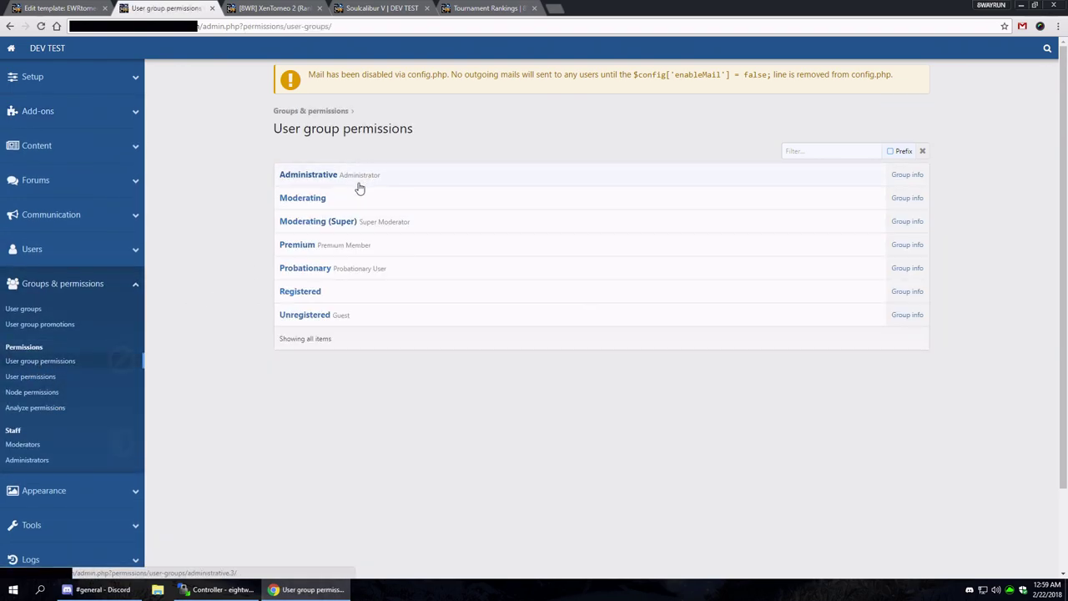
{"action": "left_click", "coordinate": [364, 186]}
{"action": "scroll", "coordinate": [480, 284], "scroll_direction": "down", "scroll_amount": 20}
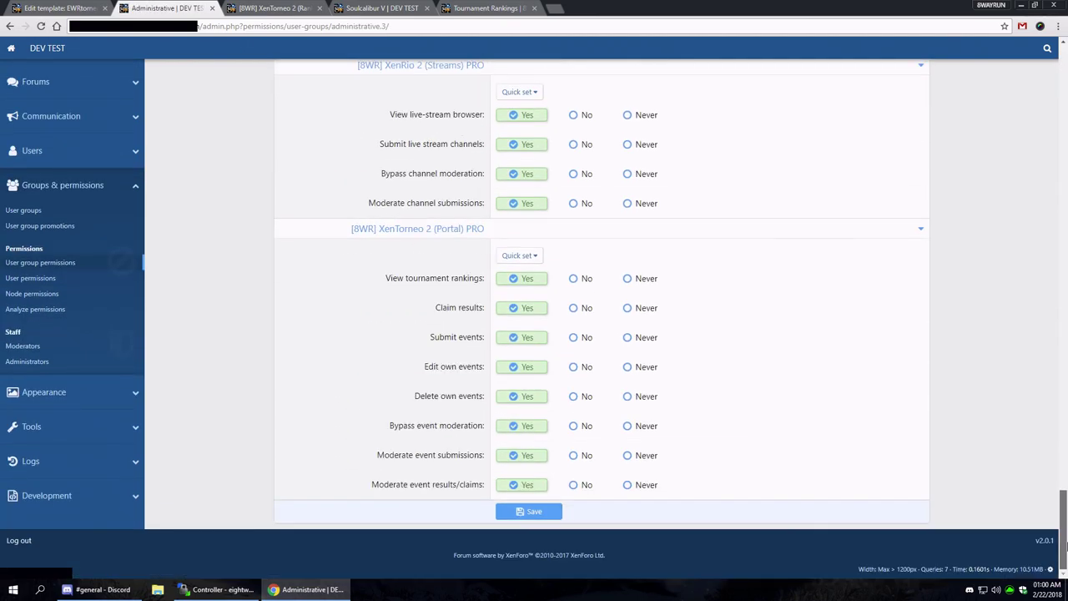
{"action": "left_click_drag", "start_coordinate": [325, 247], "coordinate": [854, 476]}
{"action": "left_click", "coordinate": [825, 425]}
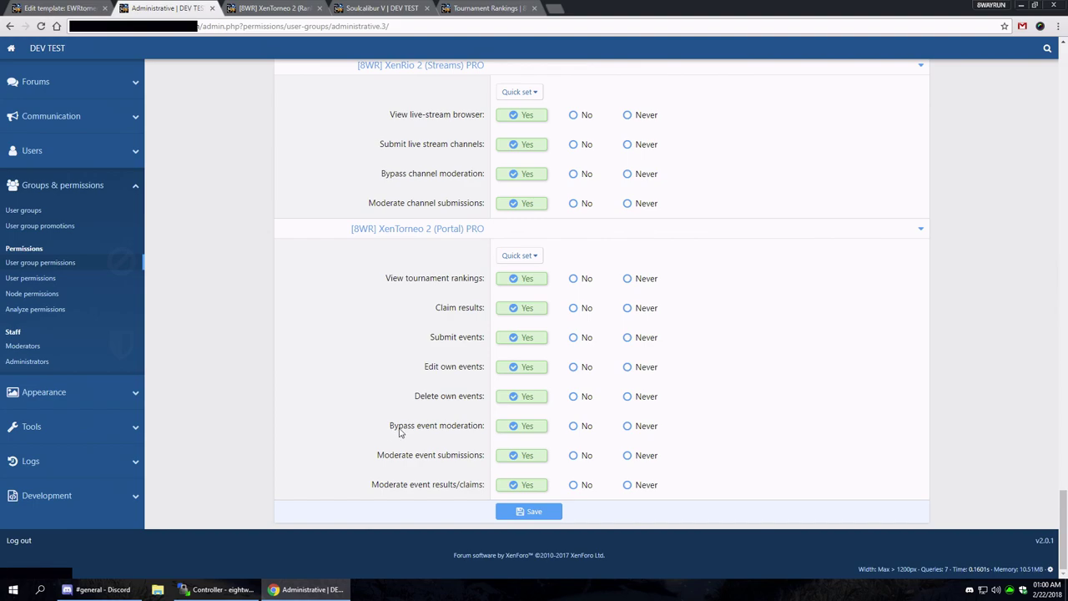
{"action": "left_click", "coordinate": [87, 426]}
Step: Select the [8WR] XenTorneo 1.2.1 importer on the Import data page and continue
{"action": "left_click", "coordinate": [57, 440]}
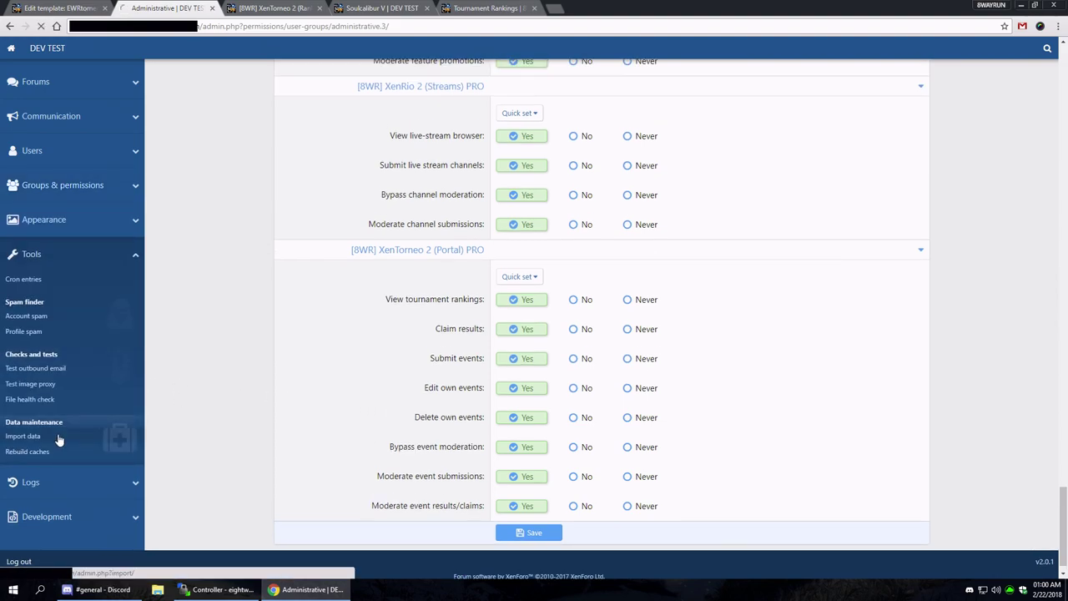
{"action": "scroll", "coordinate": [518, 260], "scroll_direction": "down", "scroll_amount": 5}
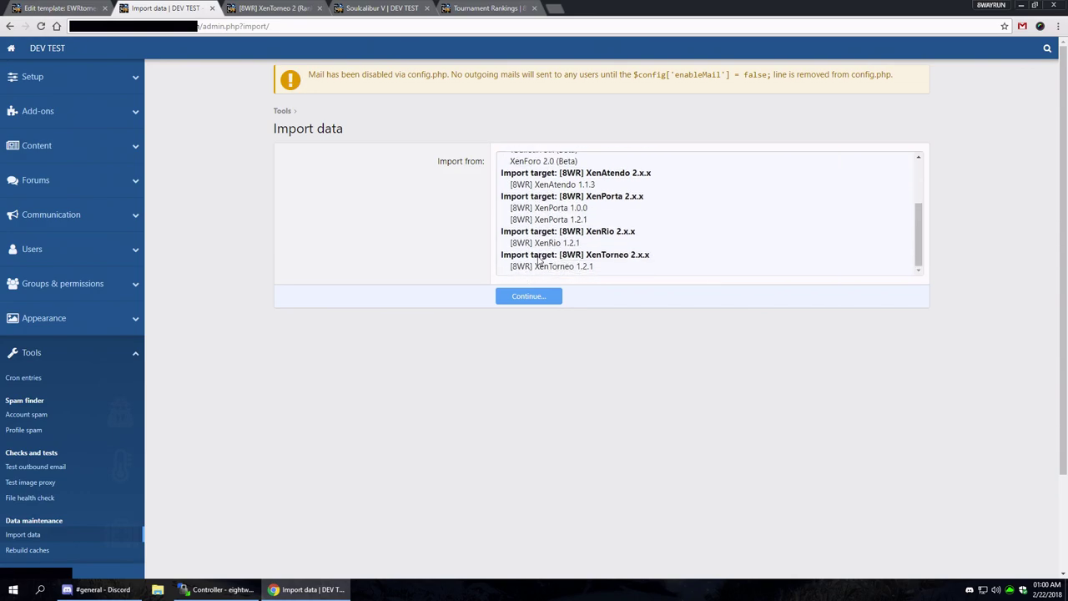
{"action": "left_click", "coordinate": [567, 269]}
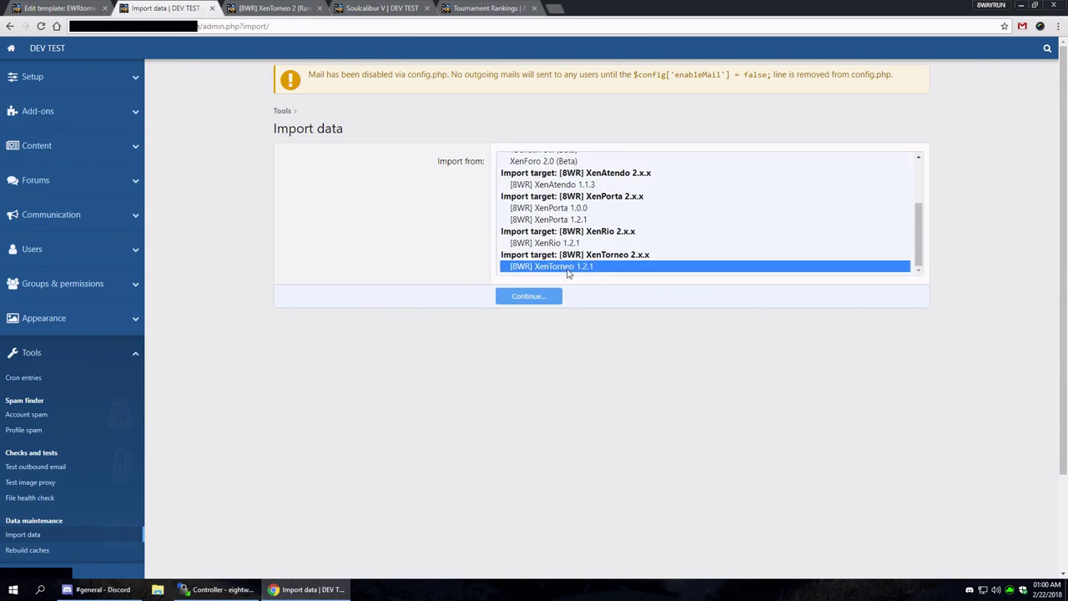
{"action": "left_click", "coordinate": [516, 298]}
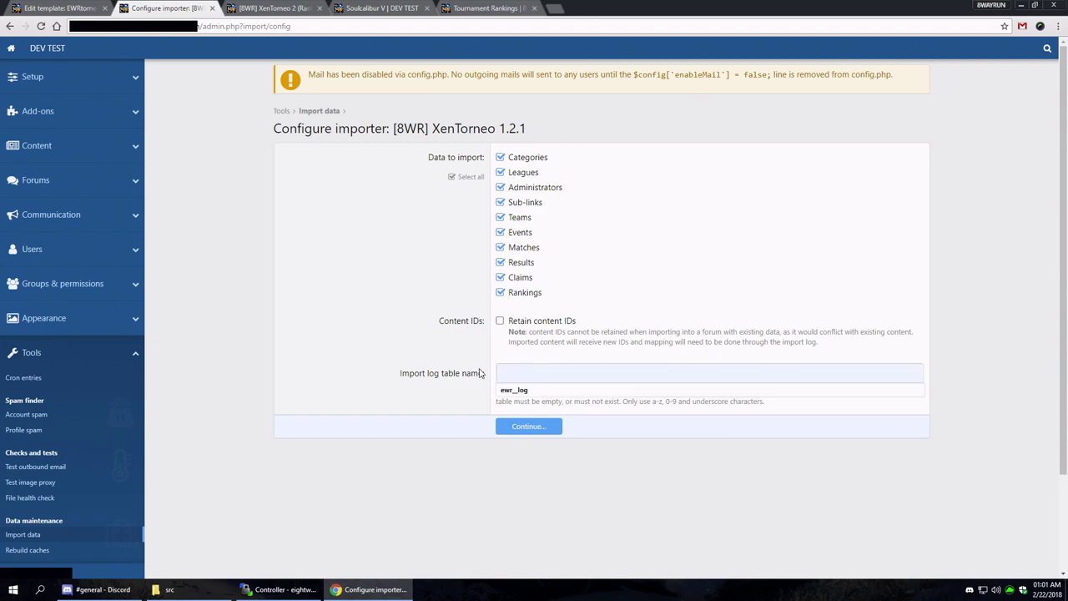
Step: Choose ewr_log as the import log table name
{"action": "left_click", "coordinate": [392, 355]}
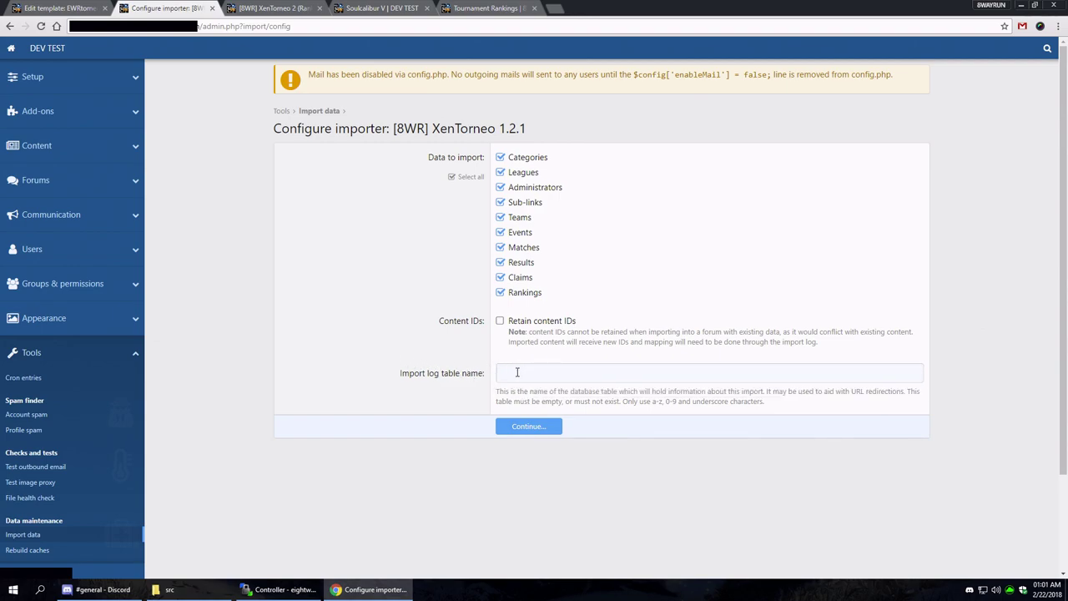
{"action": "left_click", "coordinate": [518, 372]}
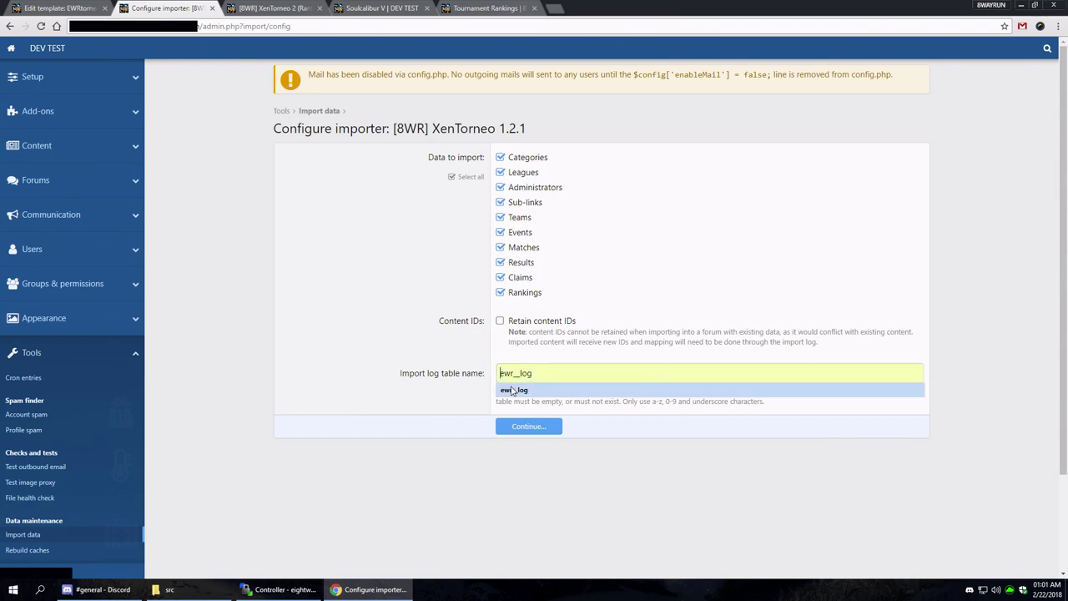
{"action": "left_click", "coordinate": [512, 391]}
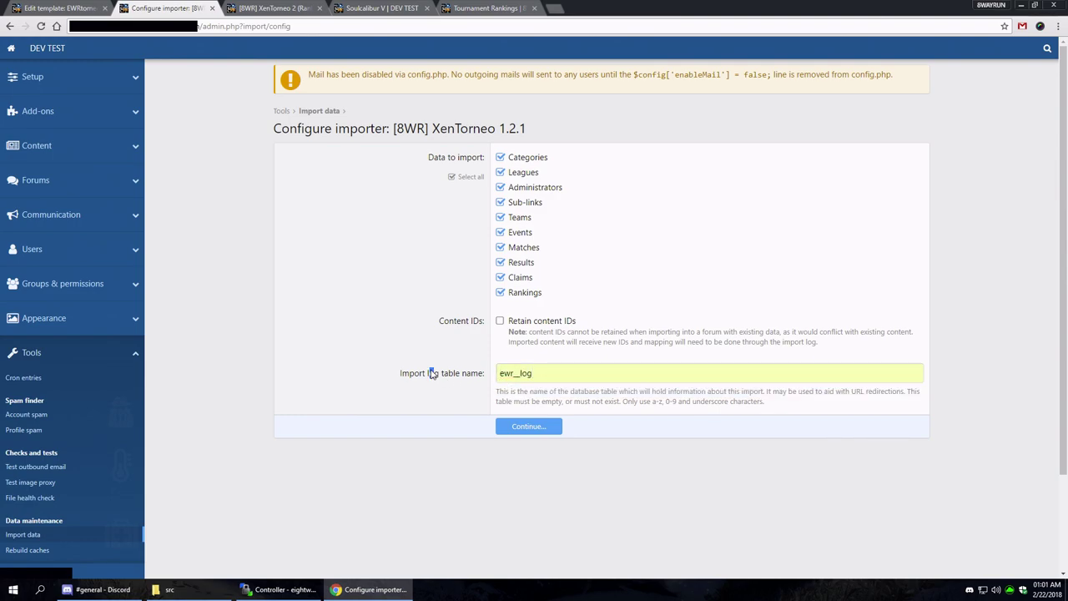
{"action": "left_click", "coordinate": [453, 388]}
Step: Submit the importer configuration and start the XenTorneo import
{"action": "left_click", "coordinate": [526, 428]}
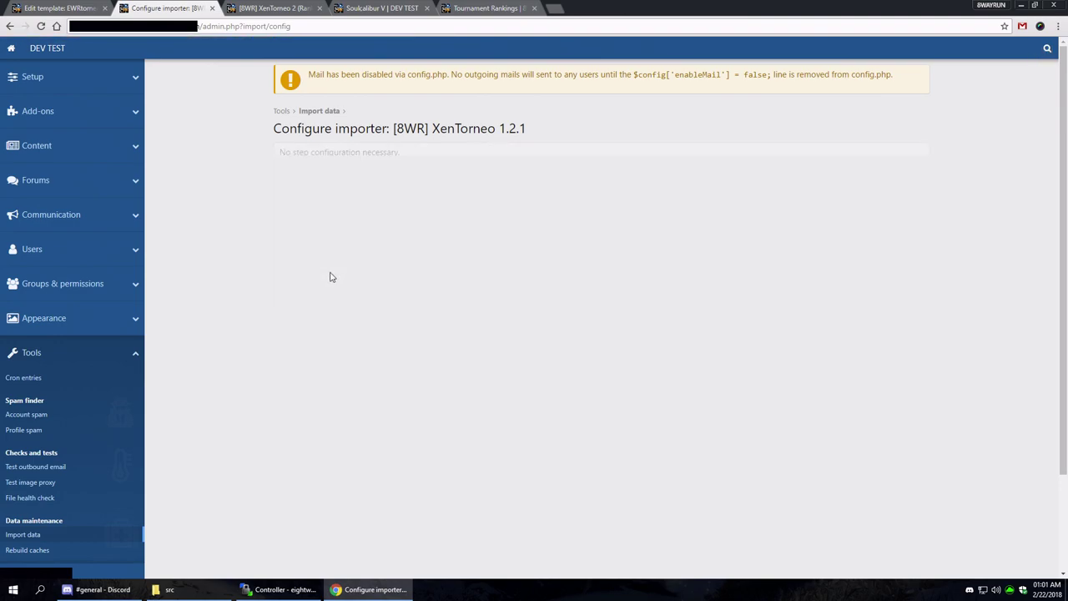
{"action": "left_click", "coordinate": [516, 172]}
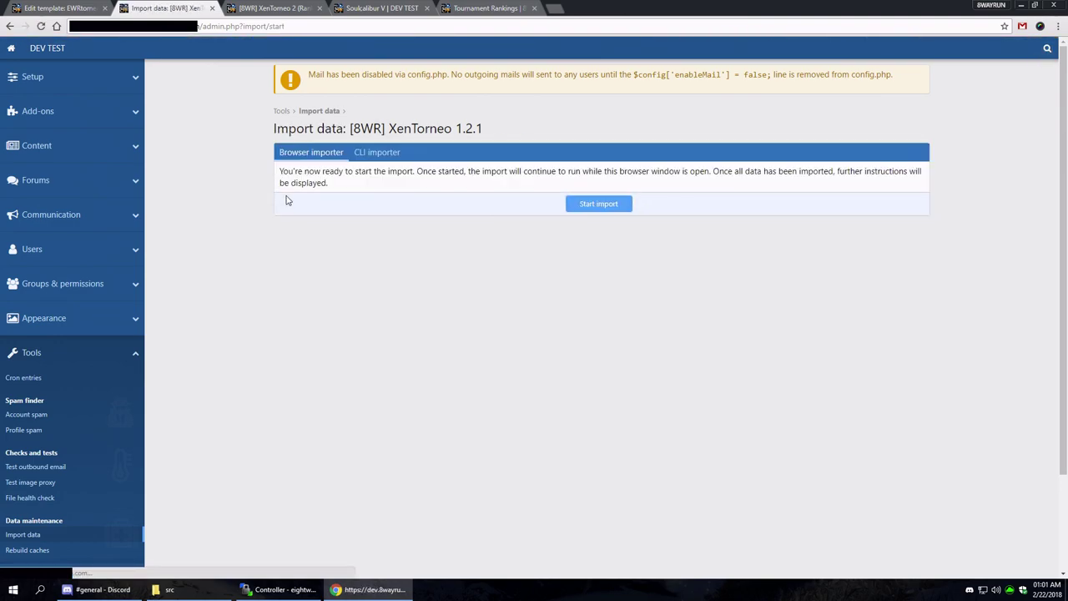
{"action": "left_click", "coordinate": [599, 205]}
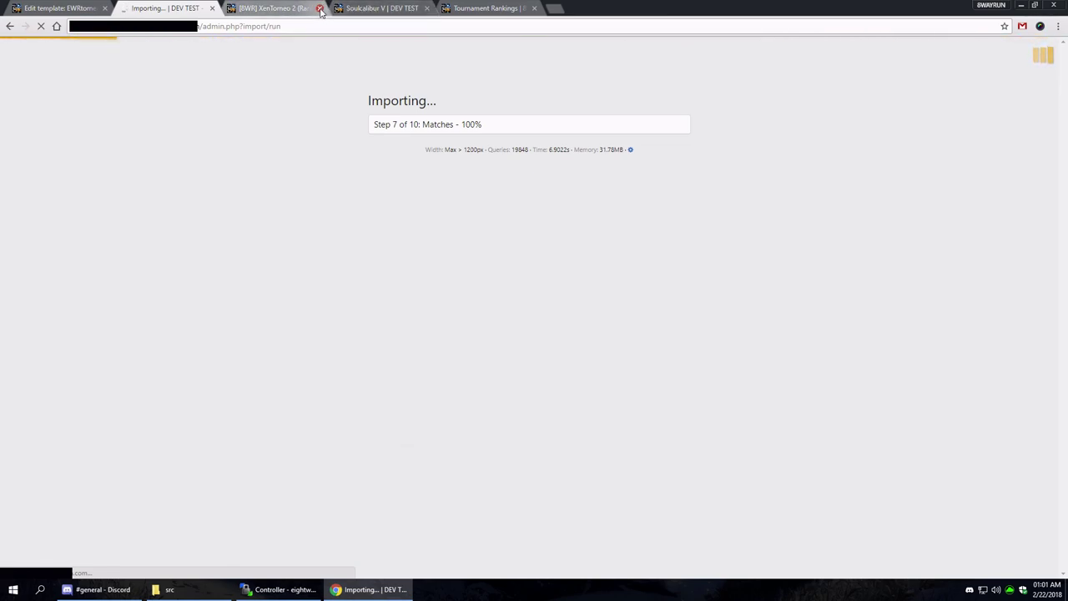
Step: Close the old XenTorneo, Soulcalibur V and Tournament Rankings tabs while the import runs
{"action": "left_click", "coordinate": [320, 8]}
{"action": "left_click", "coordinate": [319, 8]}
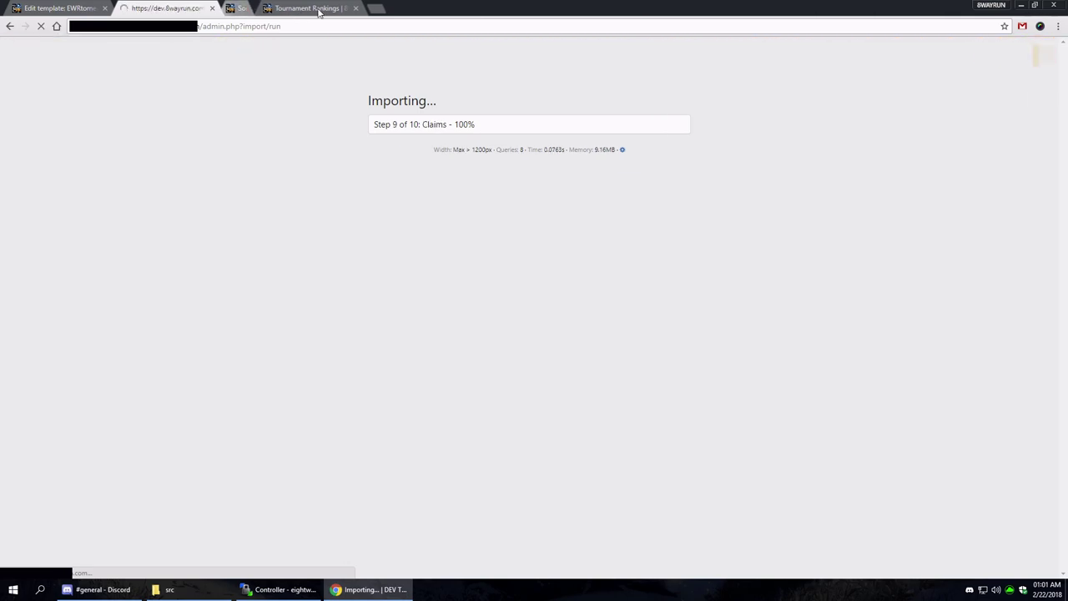
{"action": "left_click", "coordinate": [310, 8]}
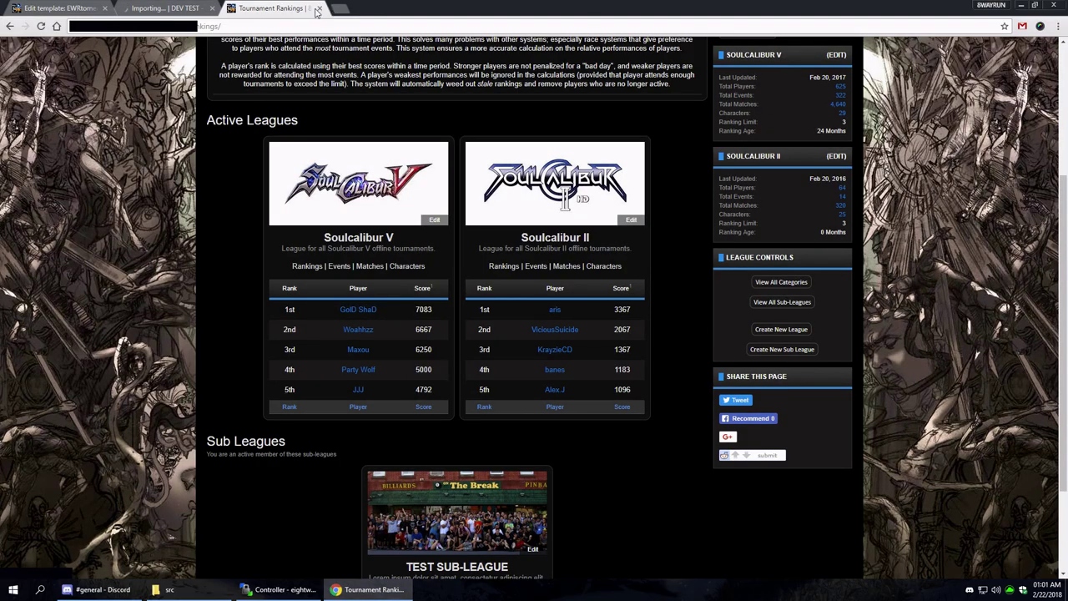
{"action": "left_click", "coordinate": [320, 8]}
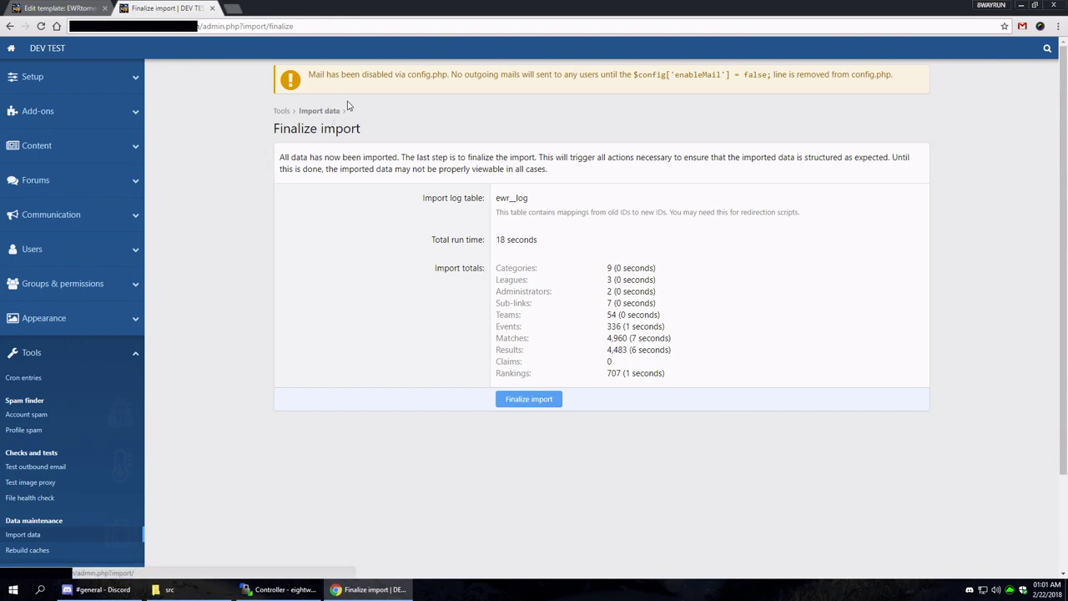
Step: Open the admin dashboard in a new tab, finalize the XenTorneo import, then view the dashboard
{"action": "right_click", "coordinate": [534, 401]}
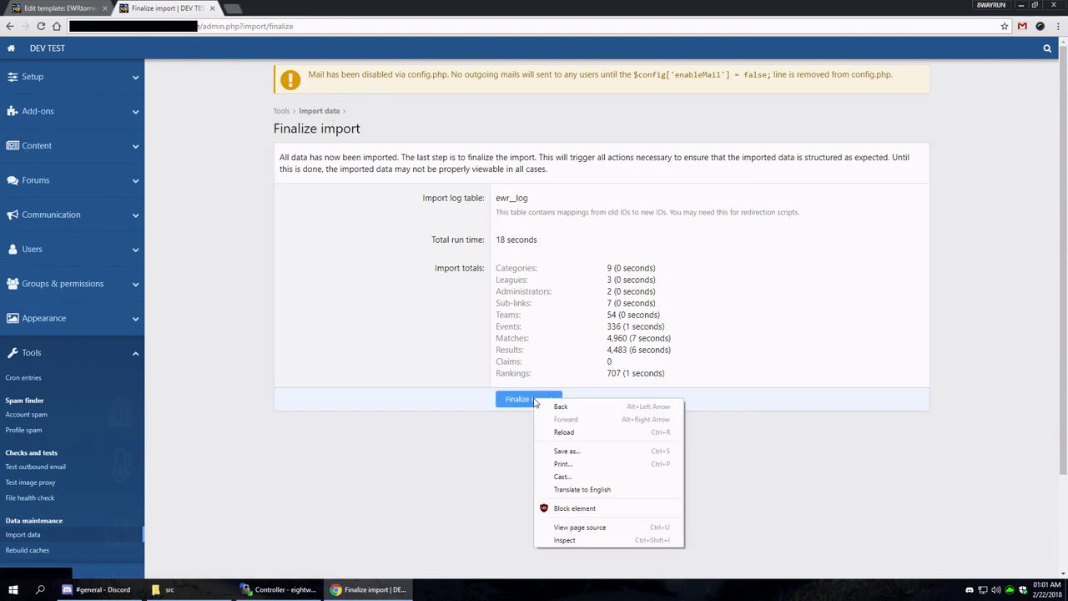
{"action": "left_click", "coordinate": [404, 407]}
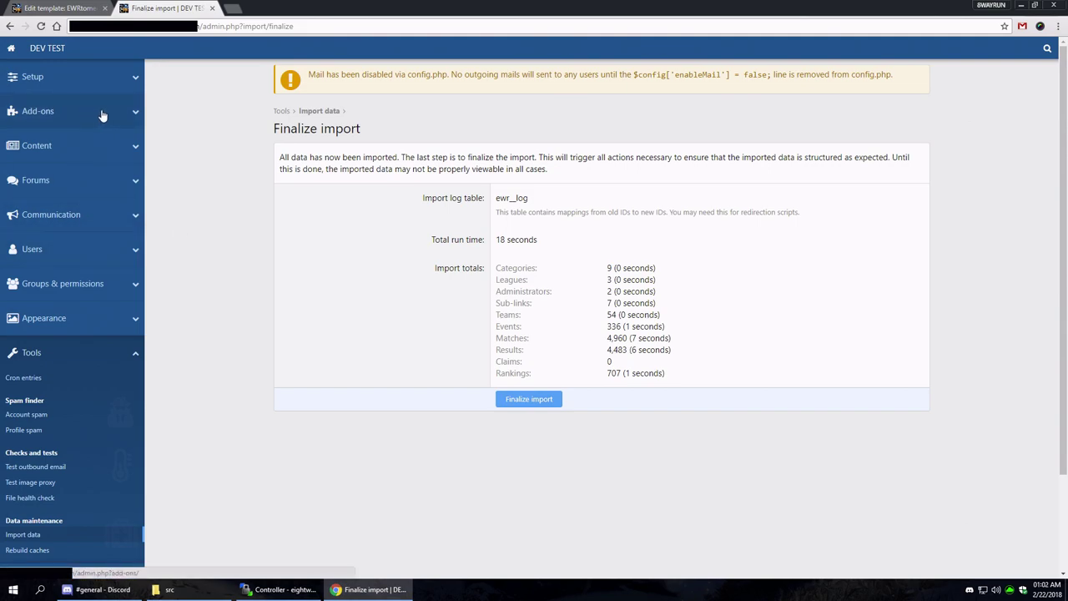
{"action": "right_click", "coordinate": [10, 52]}
{"action": "left_click", "coordinate": [37, 58]}
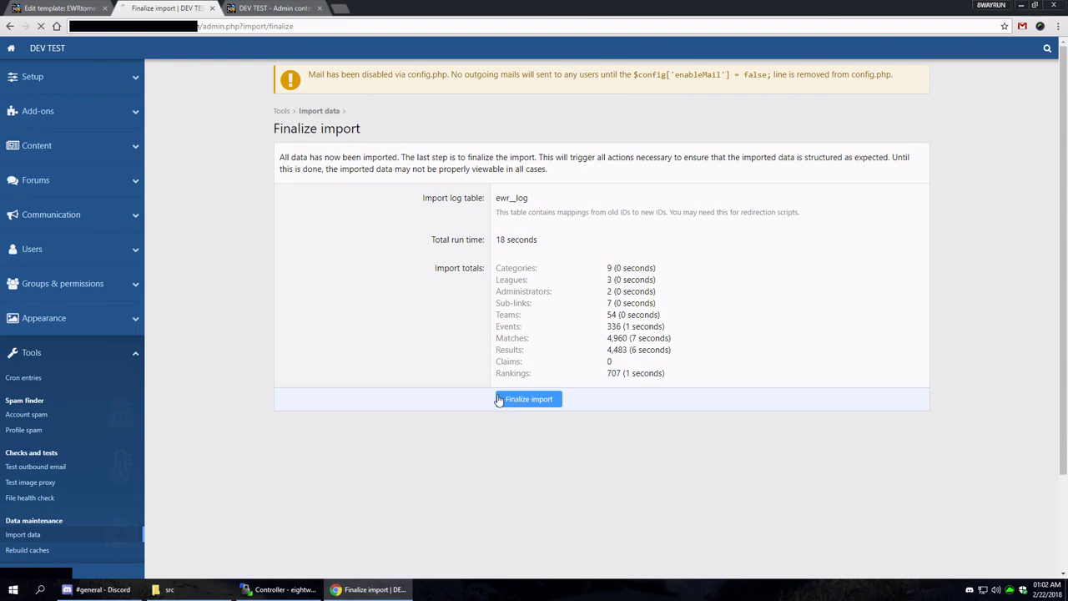
{"action": "left_click", "coordinate": [521, 401]}
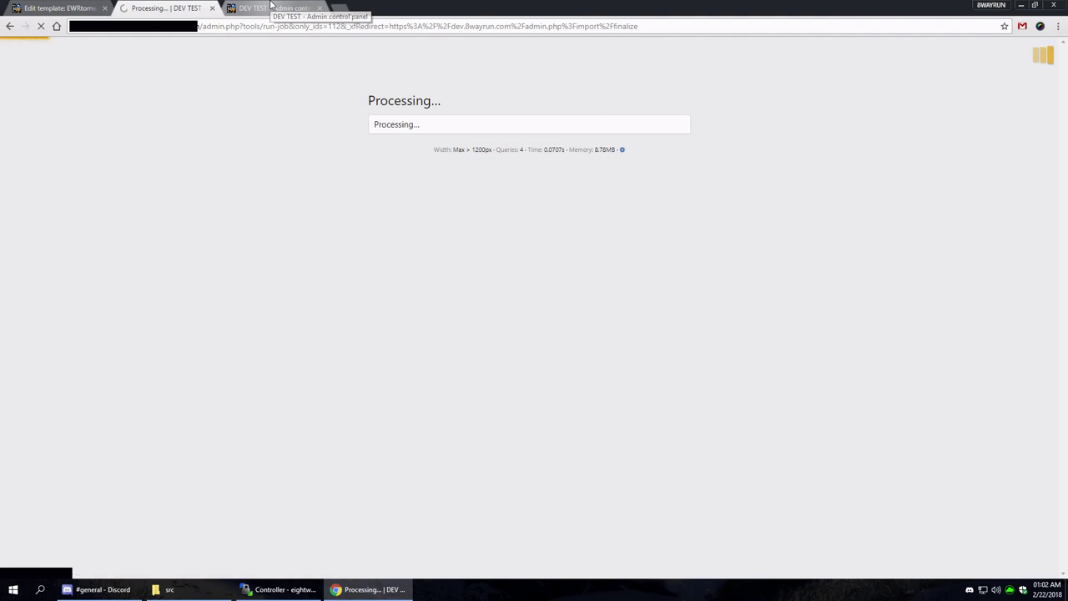
{"action": "left_click", "coordinate": [272, 8]}
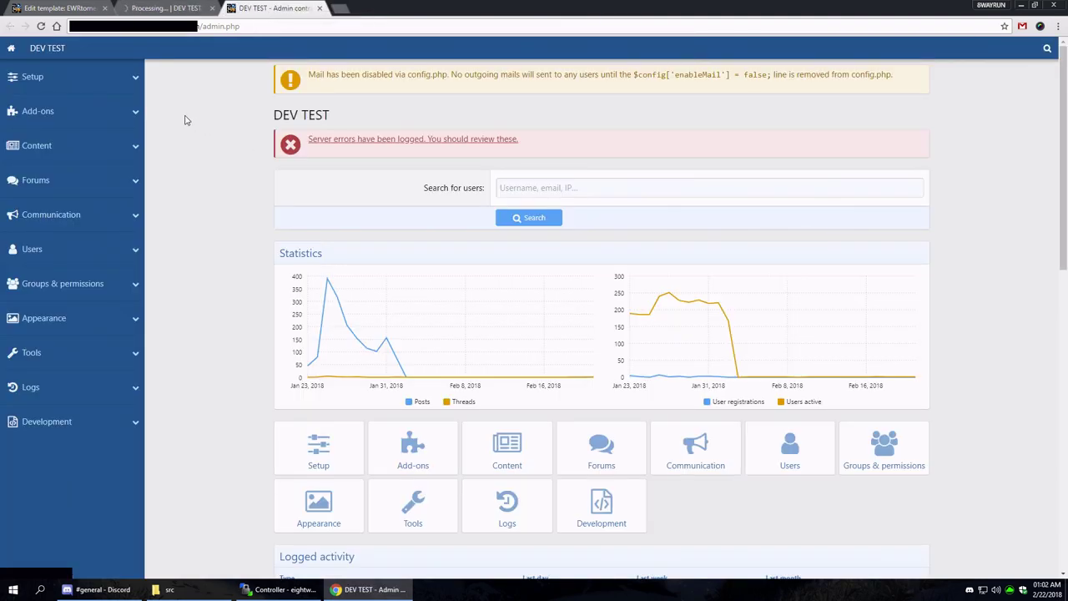
Step: Open the XenTorneo 2 (Rankings) PRO add-on page, browse its options, and return to the overview
{"action": "left_click", "coordinate": [97, 110]}
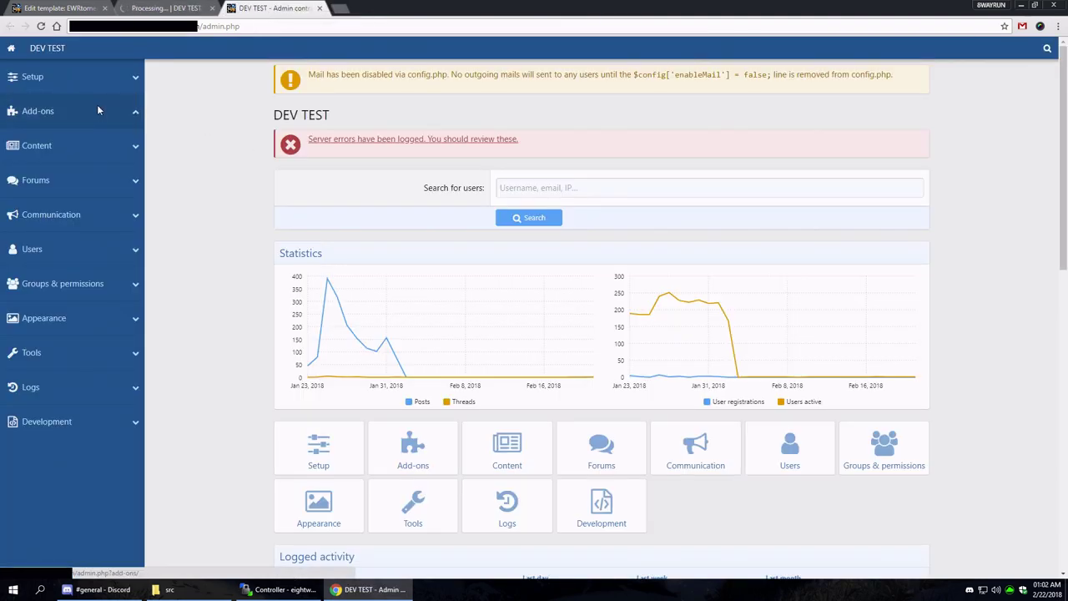
{"action": "left_click", "coordinate": [46, 199]}
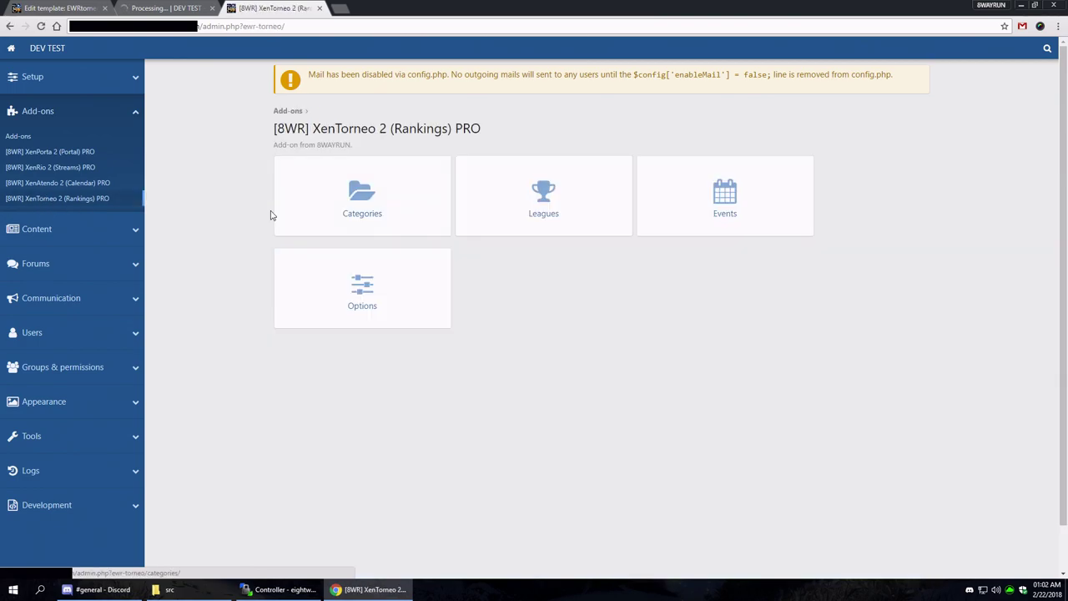
{"action": "left_click", "coordinate": [315, 282]}
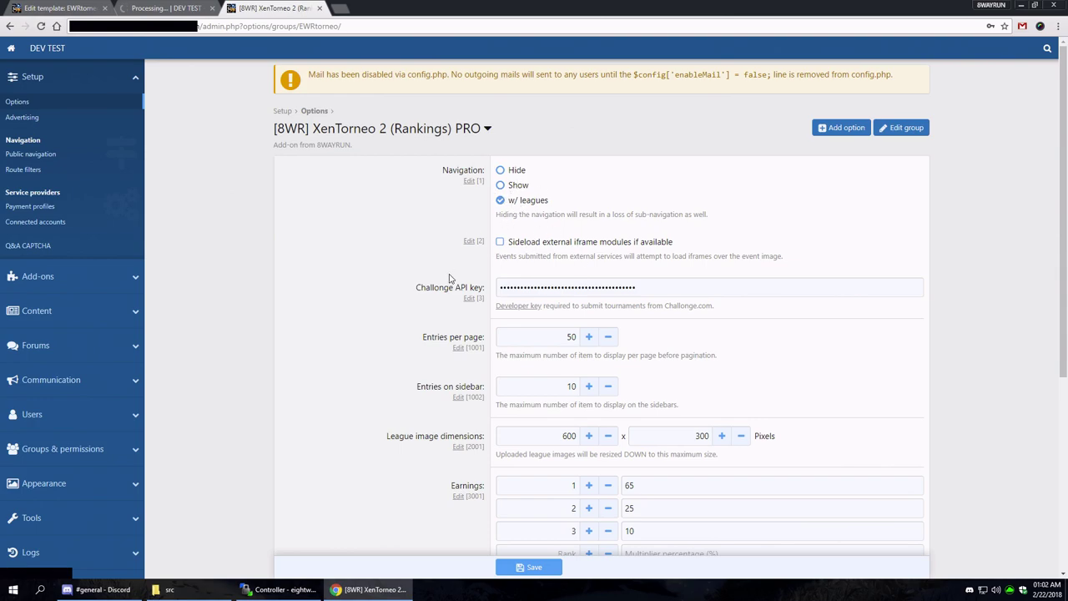
{"action": "scroll", "coordinate": [373, 348], "scroll_direction": "down", "scroll_amount": 4}
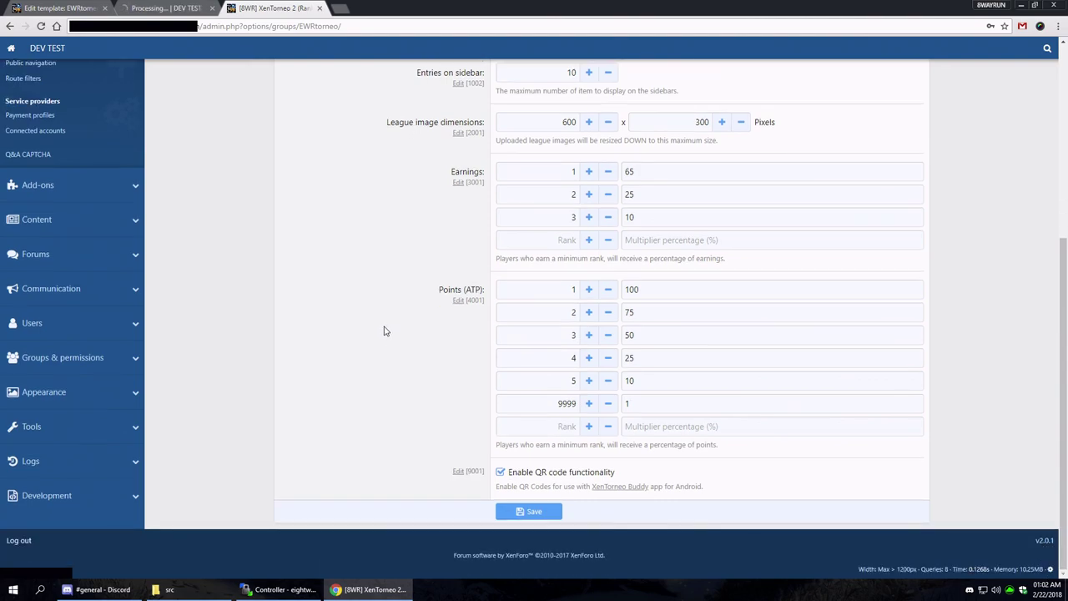
{"action": "scroll", "coordinate": [383, 326], "scroll_direction": "up", "scroll_amount": 4}
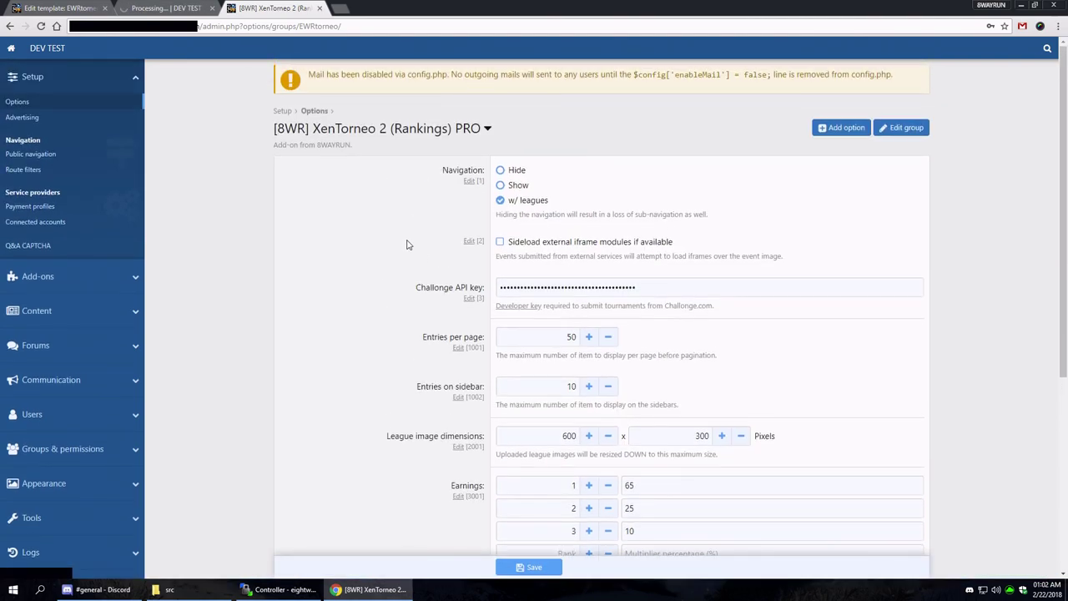
{"action": "left_click", "coordinate": [9, 26]}
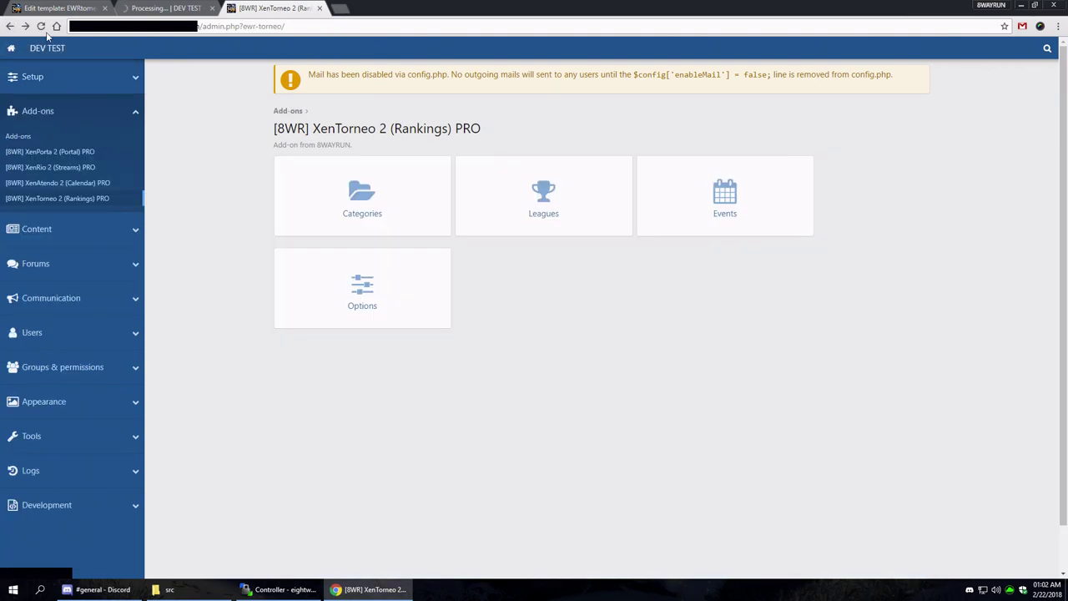
Step: Inspect the Unranked and Major (Pools) ranking category settings
{"action": "left_click", "coordinate": [396, 176]}
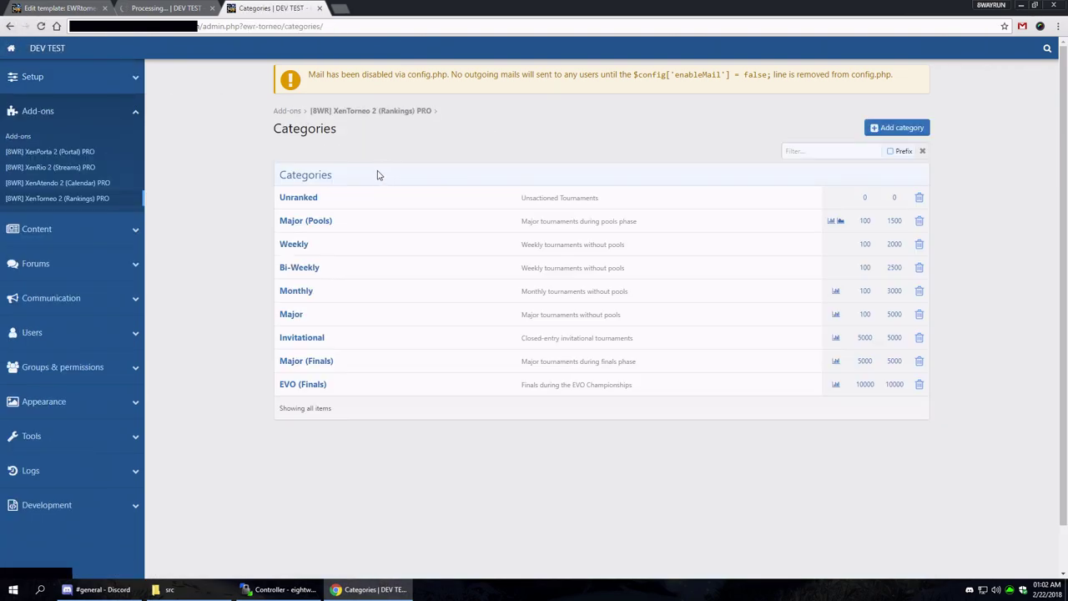
{"action": "left_click", "coordinate": [440, 206]}
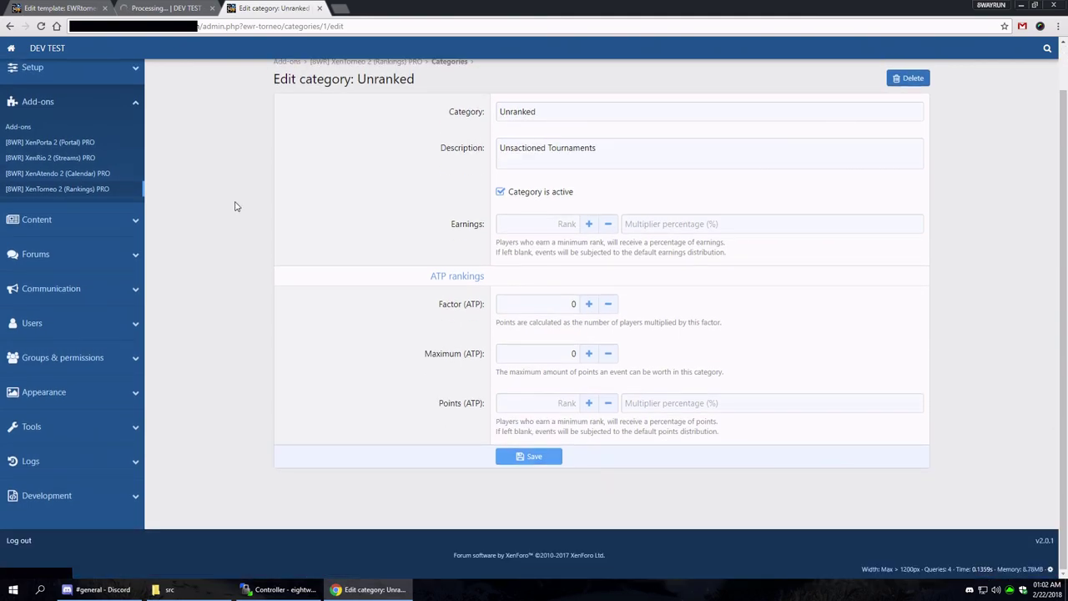
{"action": "left_click", "coordinate": [9, 25]}
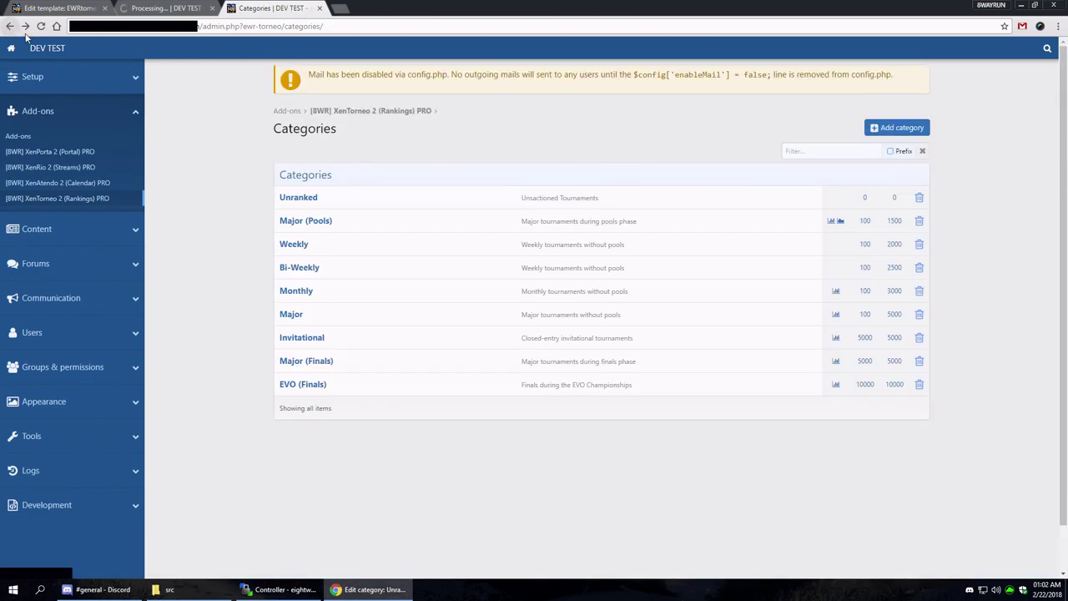
{"action": "left_click", "coordinate": [399, 225]}
{"action": "scroll", "coordinate": [298, 242], "scroll_direction": "down", "scroll_amount": 3}
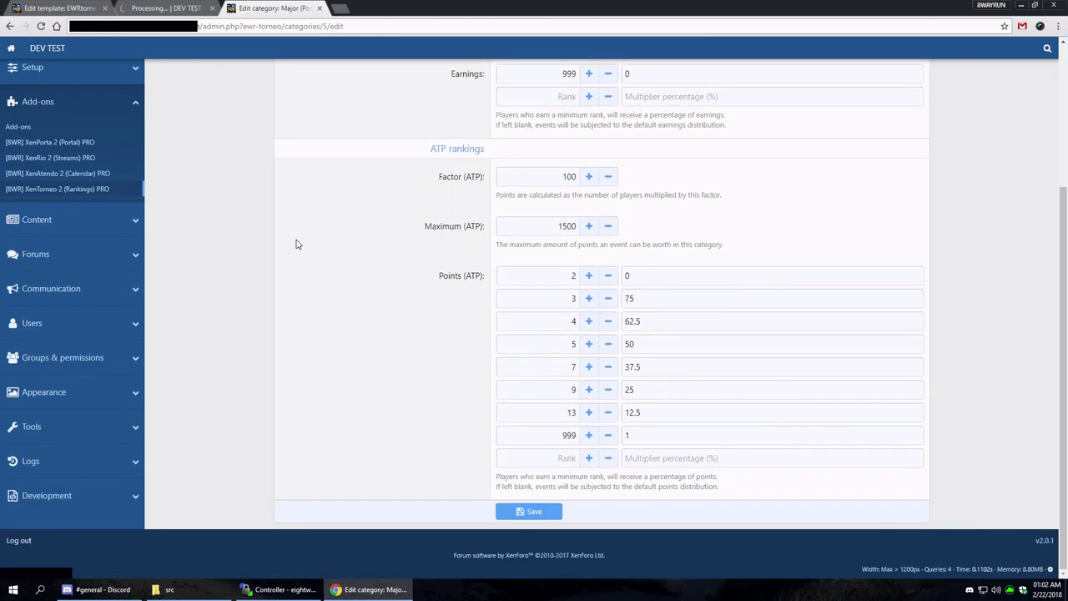
{"action": "scroll", "coordinate": [297, 243], "scroll_direction": "up", "scroll_amount": 3}
{"action": "left_click", "coordinate": [8, 26]}
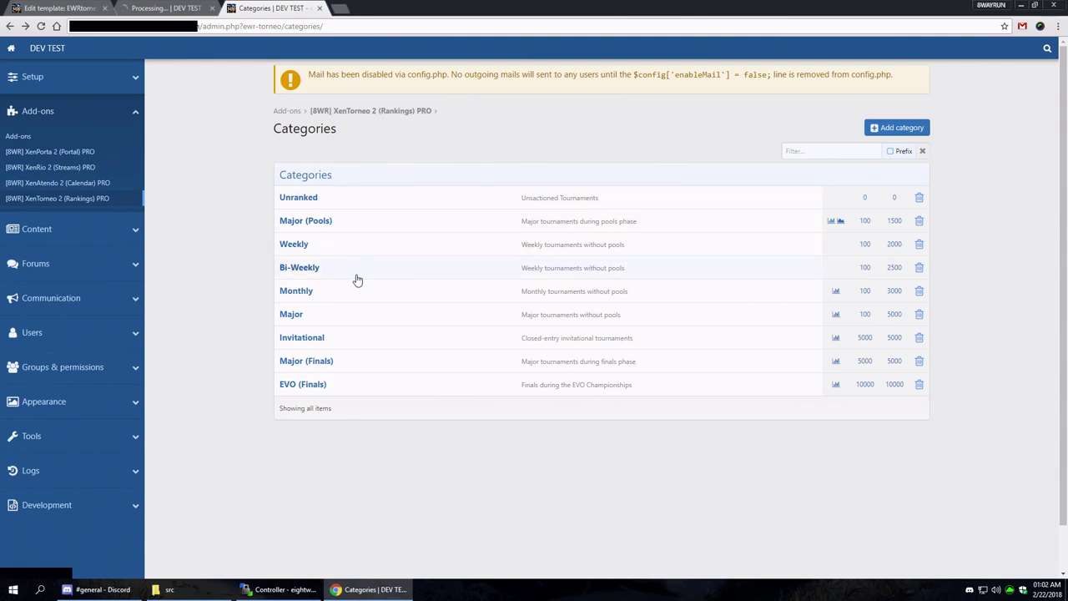
Step: Inspect the Bi-Weekly category settings, then open the Leagues list
{"action": "left_click", "coordinate": [342, 270]}
{"action": "scroll", "coordinate": [226, 290], "scroll_direction": "down", "scroll_amount": 3}
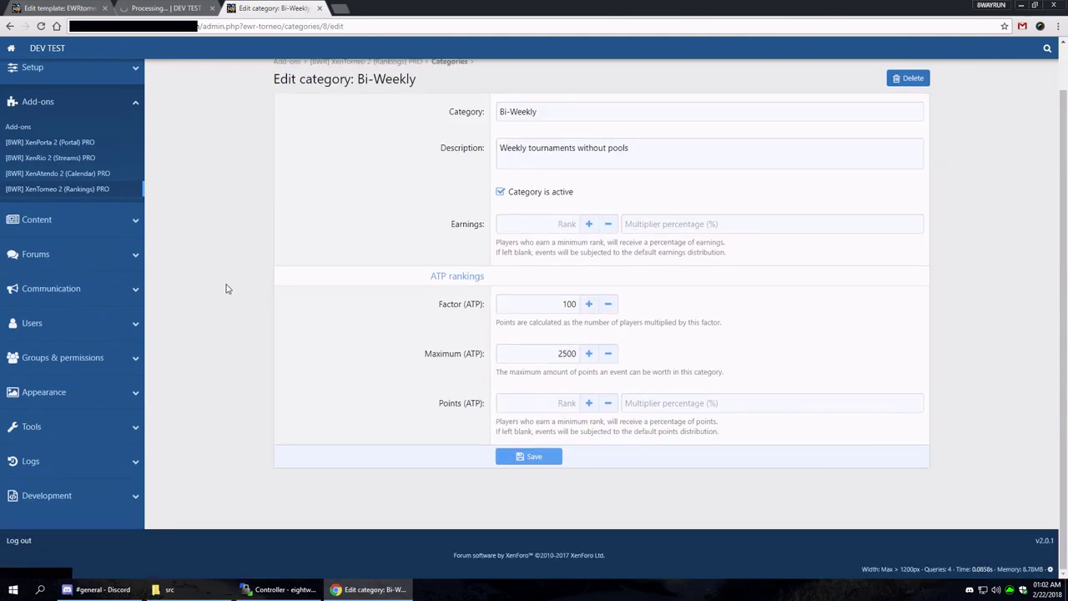
{"action": "scroll", "coordinate": [225, 290], "scroll_direction": "up", "scroll_amount": 3}
{"action": "left_click", "coordinate": [3, 31]}
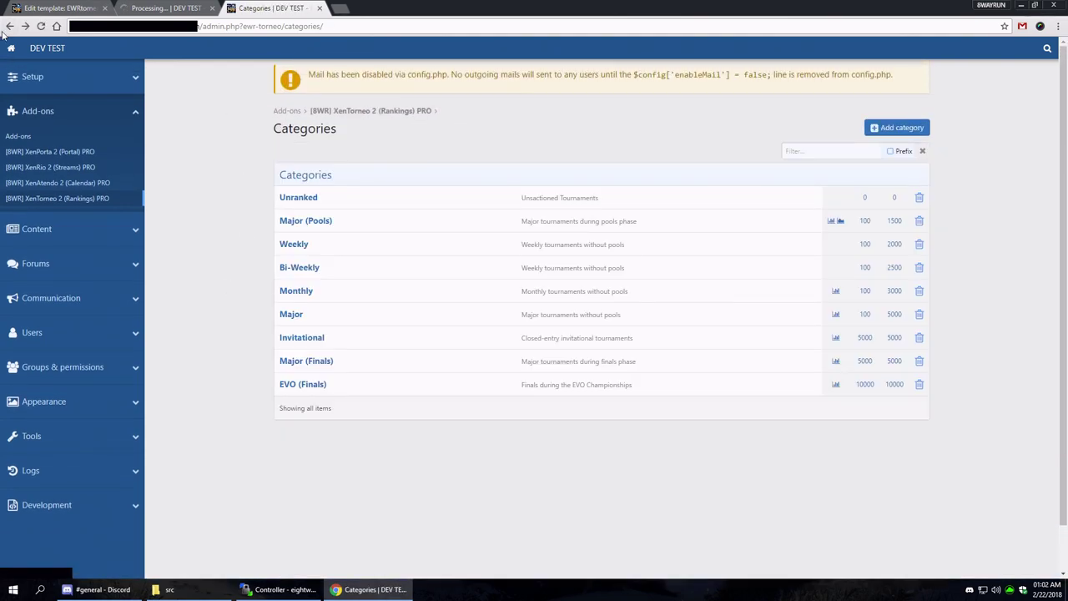
{"action": "left_click", "coordinate": [3, 31]}
{"action": "left_click", "coordinate": [522, 226]}
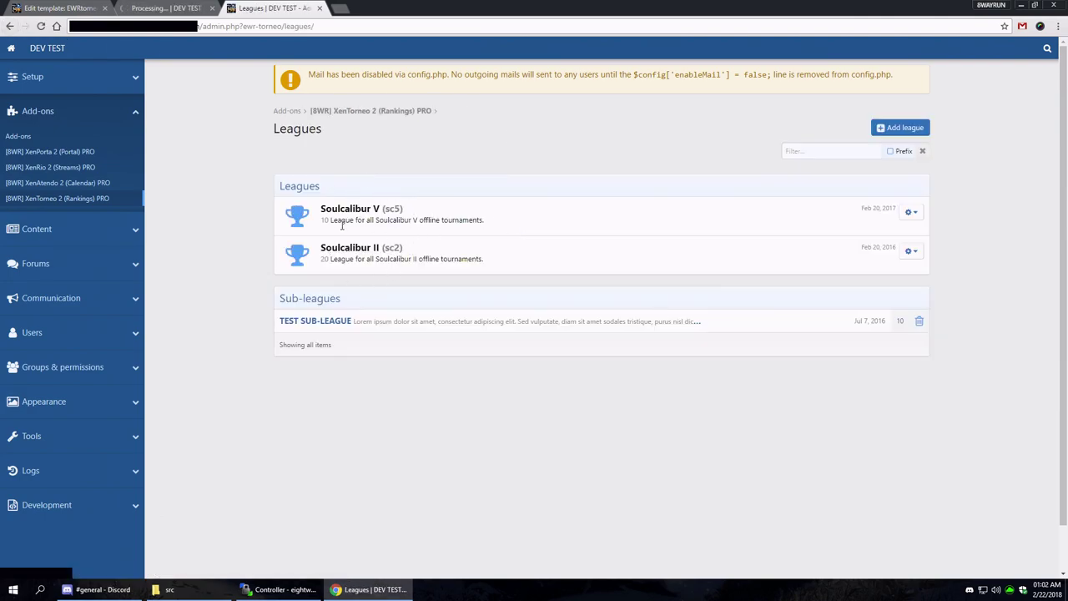
Step: Edit the Soulcalibur V league and scroll down to its ATP ranking system options
{"action": "left_click", "coordinate": [917, 214]}
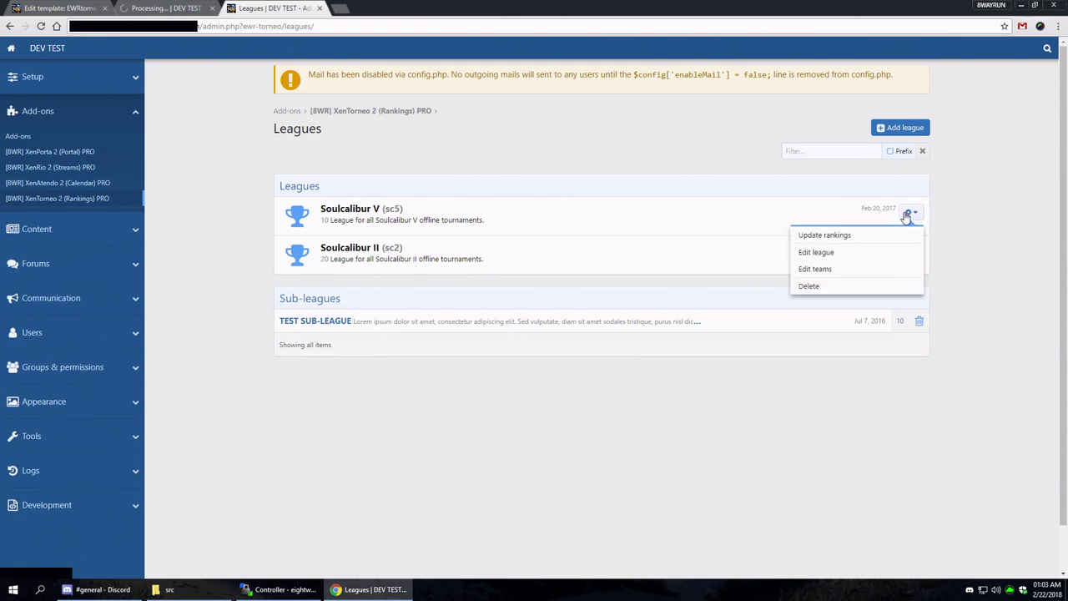
{"action": "left_click", "coordinate": [822, 252]}
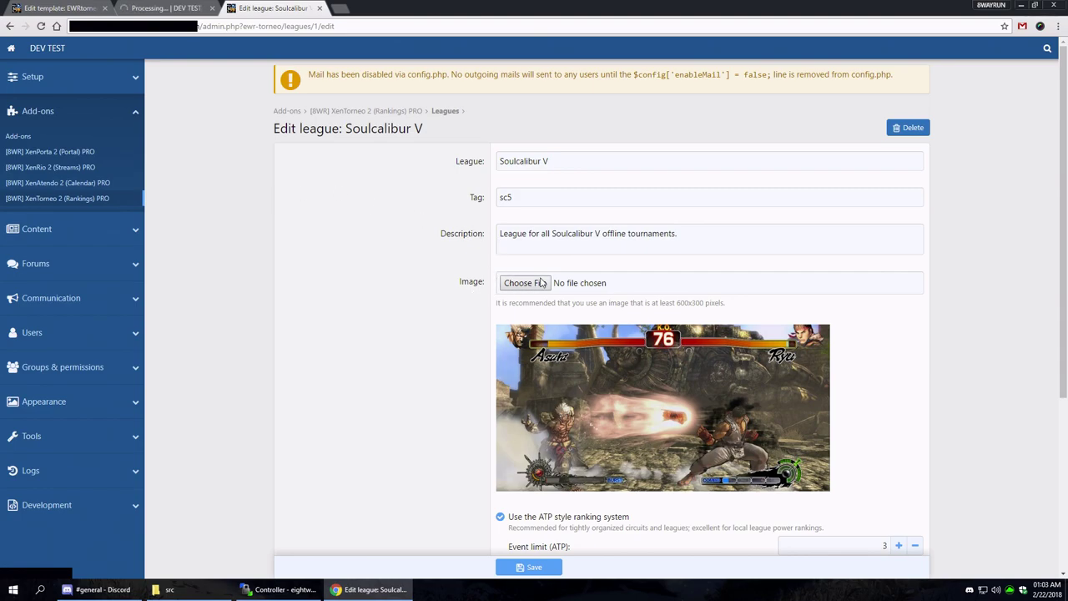
{"action": "scroll", "coordinate": [437, 288], "scroll_direction": "down", "scroll_amount": 2}
{"action": "scroll", "coordinate": [401, 249], "scroll_direction": "up", "scroll_amount": 2}
{"action": "scroll", "coordinate": [406, 336], "scroll_direction": "down", "scroll_amount": 3}
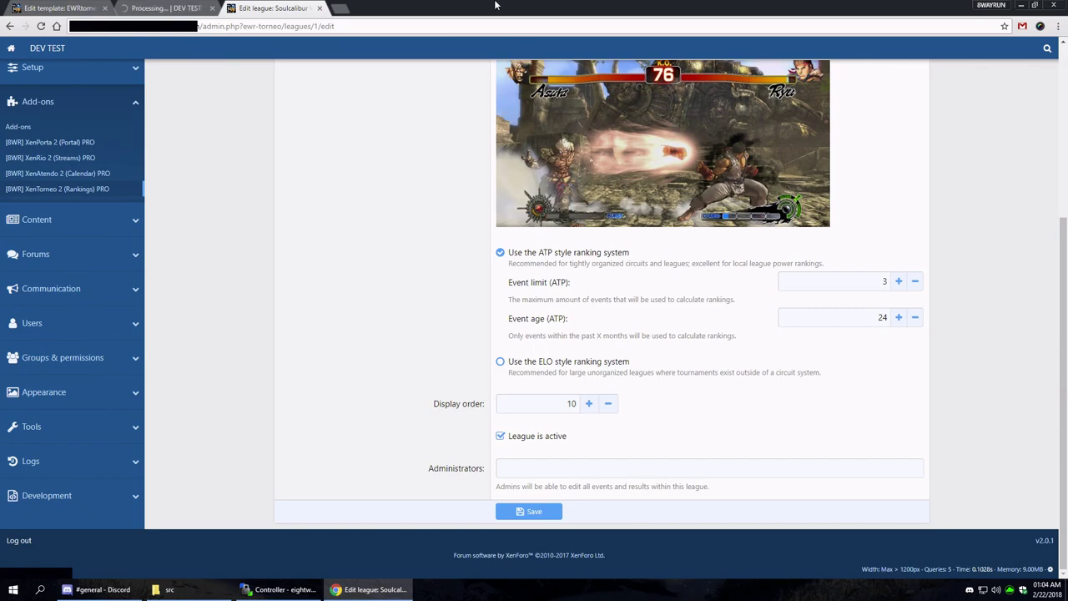
{"action": "left_click", "coordinate": [339, 8]}
Step: On 8WAYRUN, go to RANKS and open the Soulcalibur V rankings, led by GolD ShaD
{"action": "left_click", "coordinate": [403, 111]}
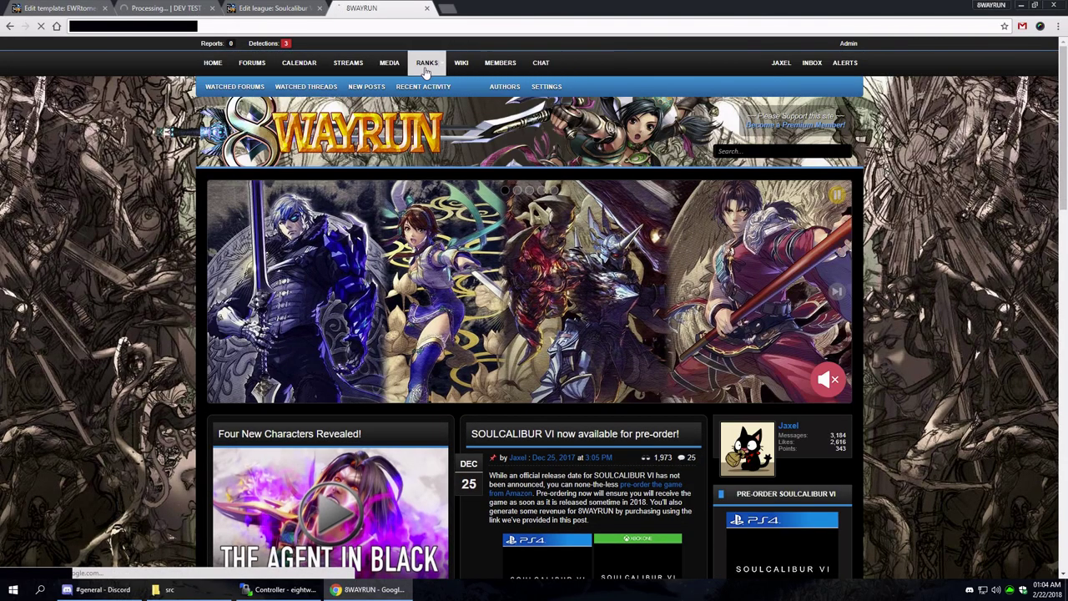
{"action": "left_click", "coordinate": [426, 63]}
{"action": "scroll", "coordinate": [96, 211], "scroll_direction": "down", "scroll_amount": 4}
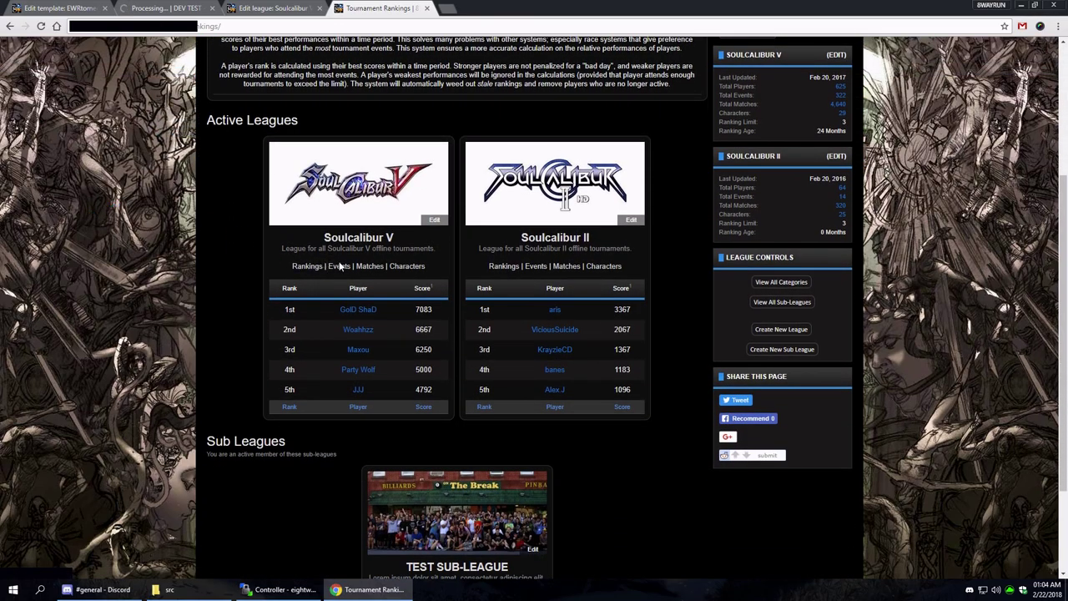
{"action": "scroll", "coordinate": [227, 271], "scroll_direction": "up", "scroll_amount": 1}
{"action": "scroll", "coordinate": [227, 271], "scroll_direction": "up", "scroll_amount": 2}
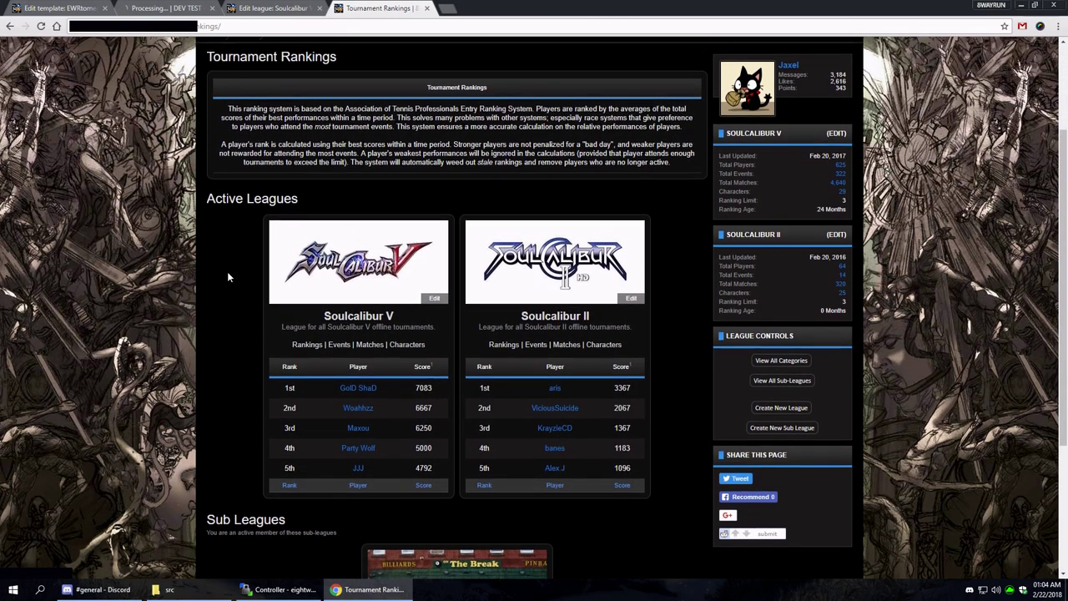
{"action": "left_click", "coordinate": [303, 323]}
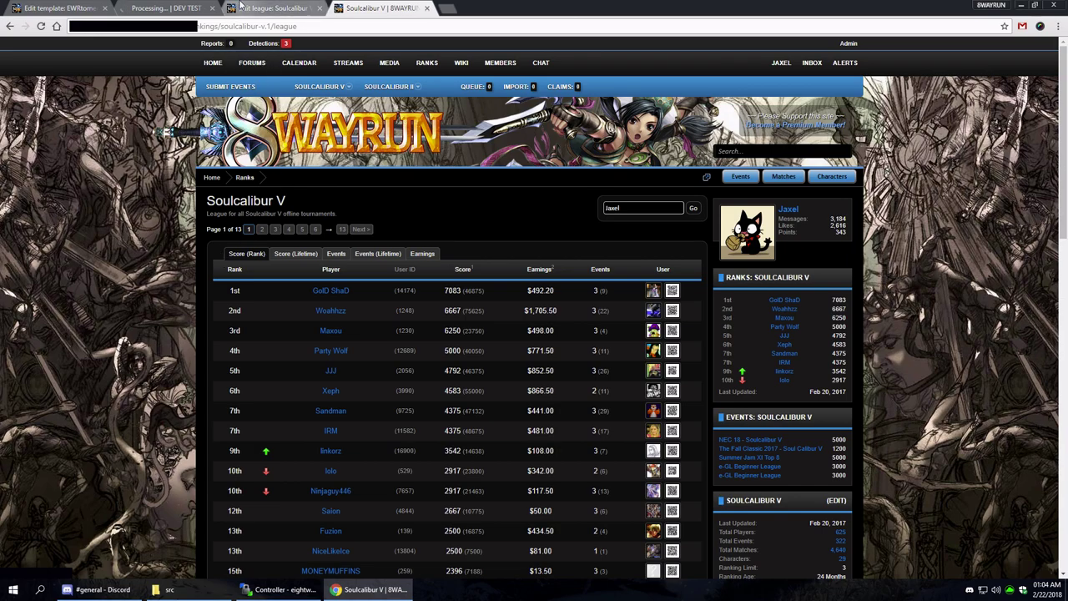
Step: Select ELO, enter K-factor 100, then reselect ATP style rankings for Soulcalibur V
{"action": "left_click", "coordinate": [262, 9]}
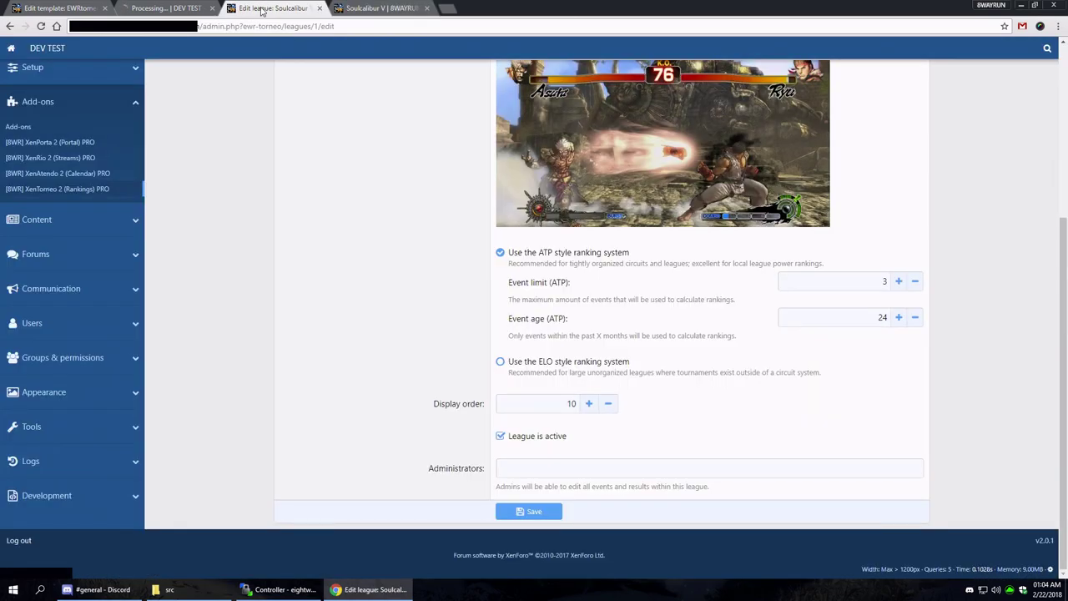
{"action": "left_click", "coordinate": [537, 364]}
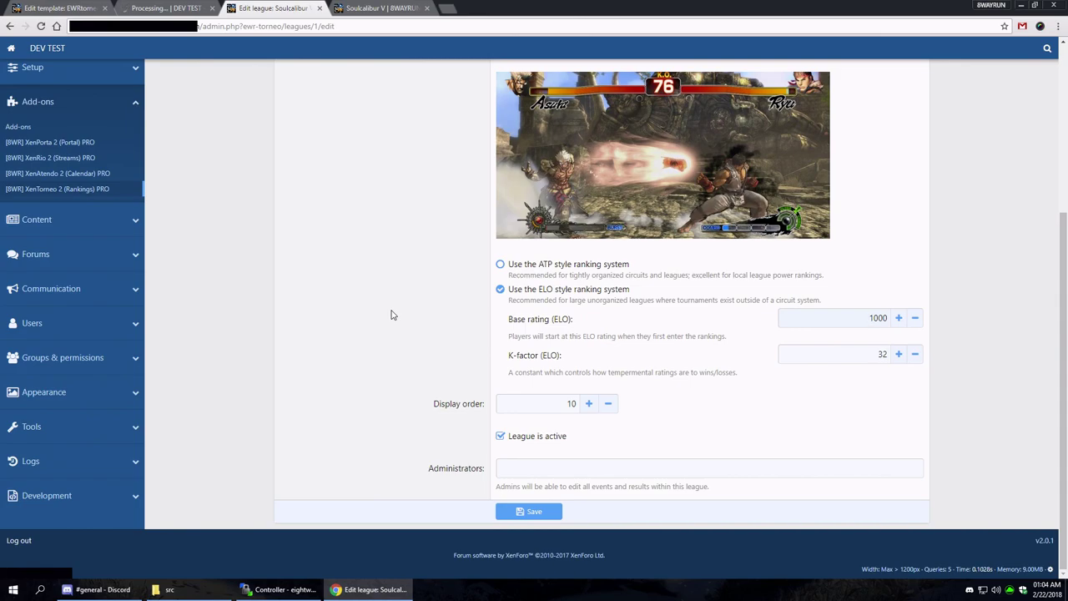
{"action": "double_click", "coordinate": [853, 356]}
{"action": "type", "text": "100"}
{"action": "left_click", "coordinate": [545, 265]}
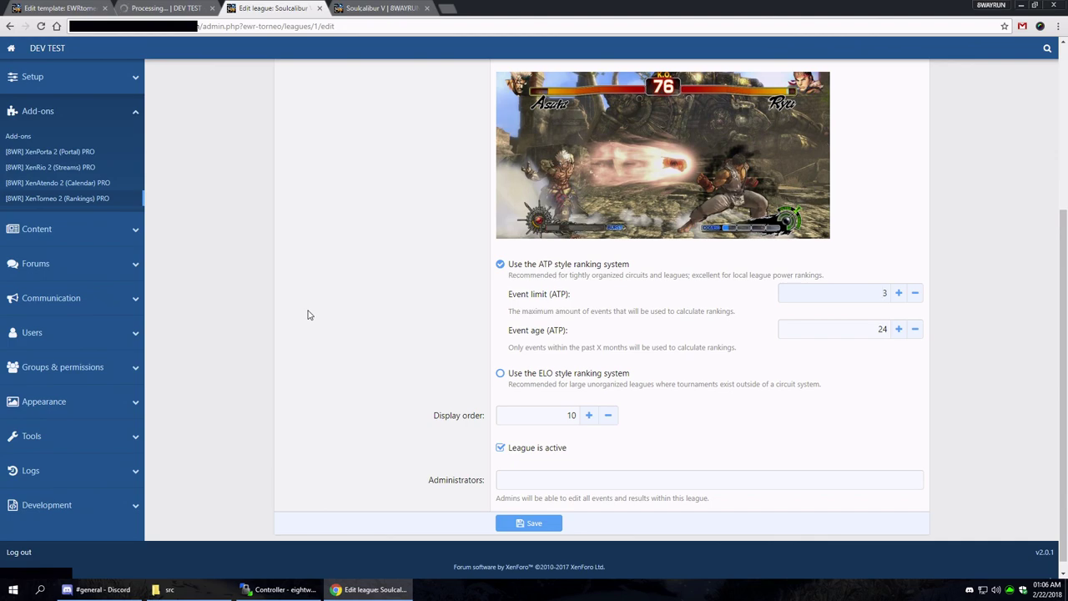
Step: Review the Soulcalibur V rankings page and its list of events
{"action": "left_click", "coordinate": [376, 8]}
{"action": "scroll", "coordinate": [142, 287], "scroll_direction": "down", "scroll_amount": 2}
{"action": "scroll", "coordinate": [137, 283], "scroll_direction": "up", "scroll_amount": 1}
{"action": "scroll", "coordinate": [138, 286], "scroll_direction": "up", "scroll_amount": 1}
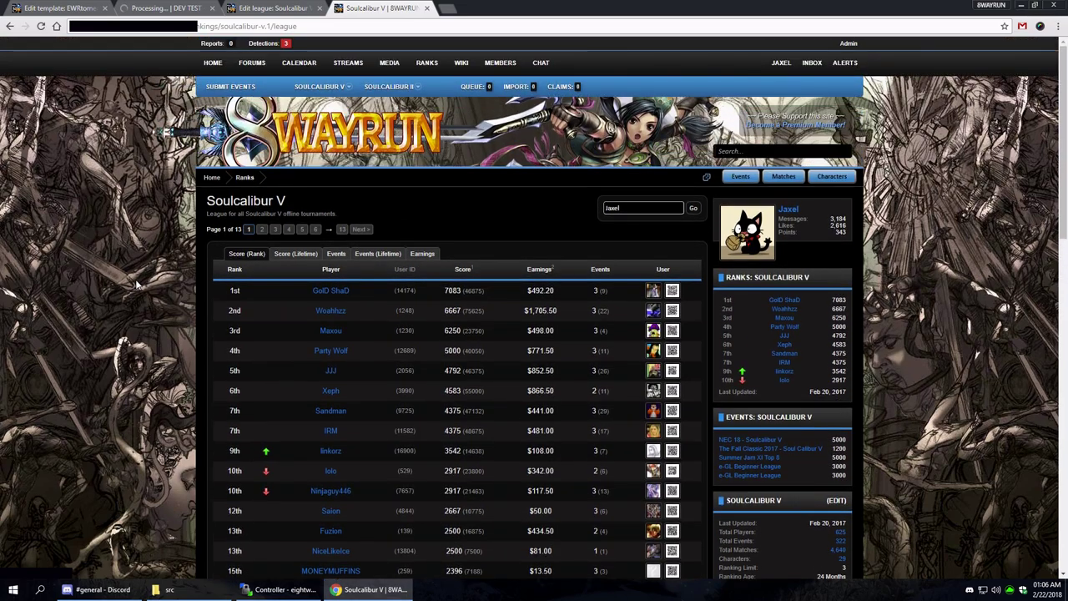
{"action": "scroll", "coordinate": [137, 285], "scroll_direction": "down", "scroll_amount": 1}
{"action": "left_click", "coordinate": [769, 364]}
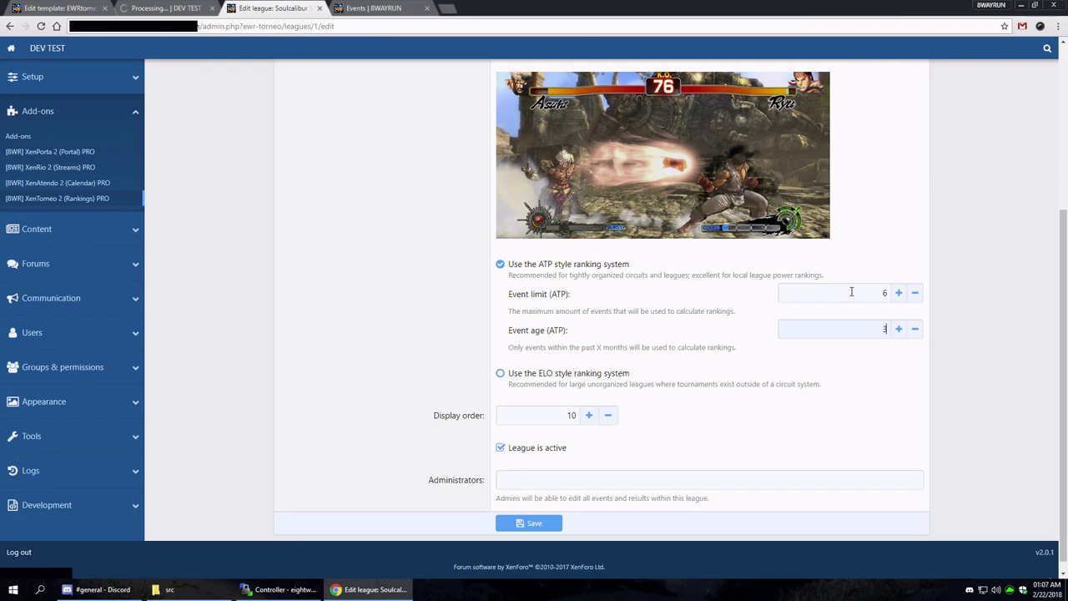
Step: Switch the Soulcalibur V league to ELO rankings (base 1000, K-factor 100) and save it
{"action": "scroll", "coordinate": [373, 331], "scroll_direction": "up", "scroll_amount": 3}
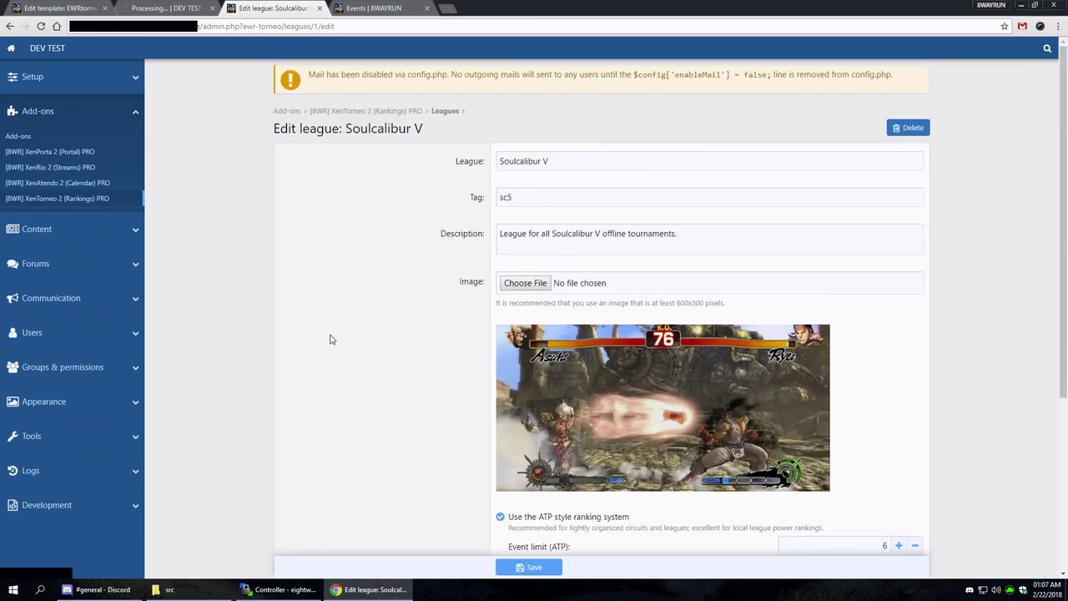
{"action": "scroll", "coordinate": [329, 339], "scroll_direction": "down", "scroll_amount": 5}
{"action": "left_click", "coordinate": [580, 364]}
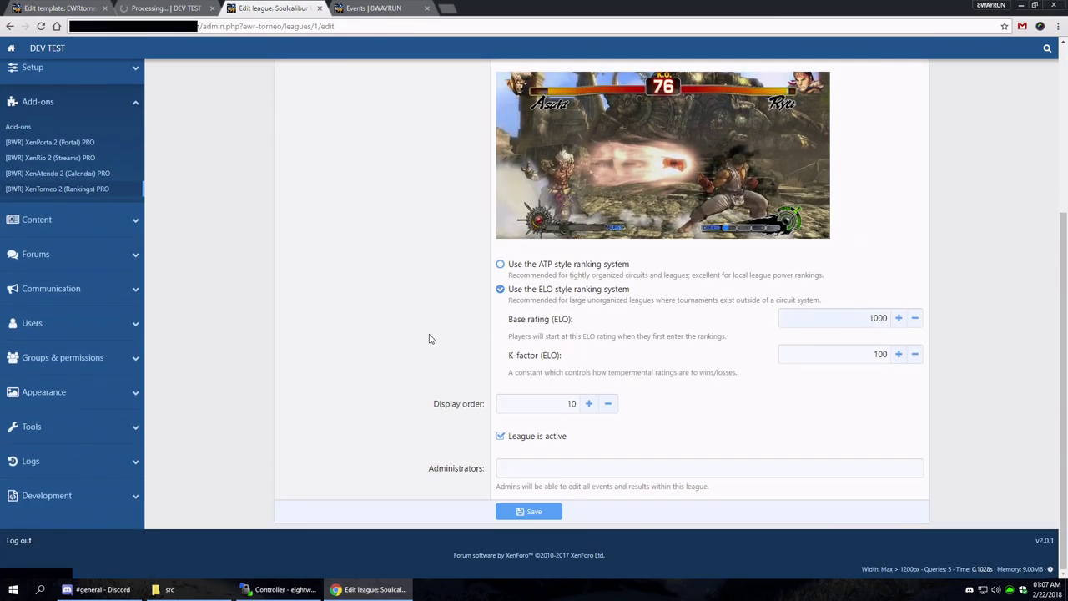
{"action": "left_click", "coordinate": [534, 512]}
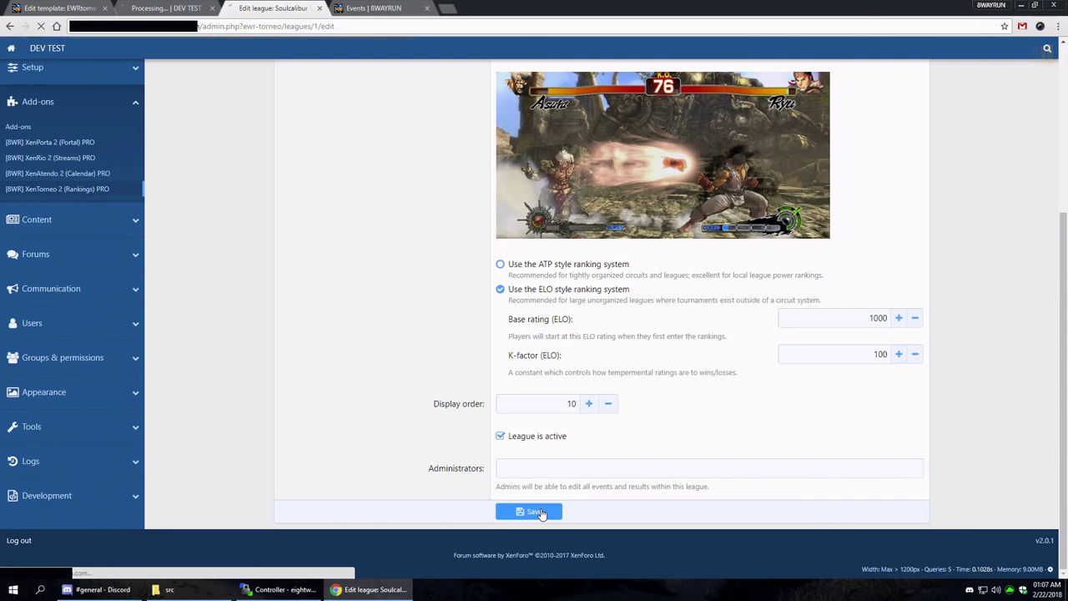
Step: Edit the Soulcalibur II league to use ELO rankings with K-factor 100 and save it
{"action": "left_click", "coordinate": [907, 256]}
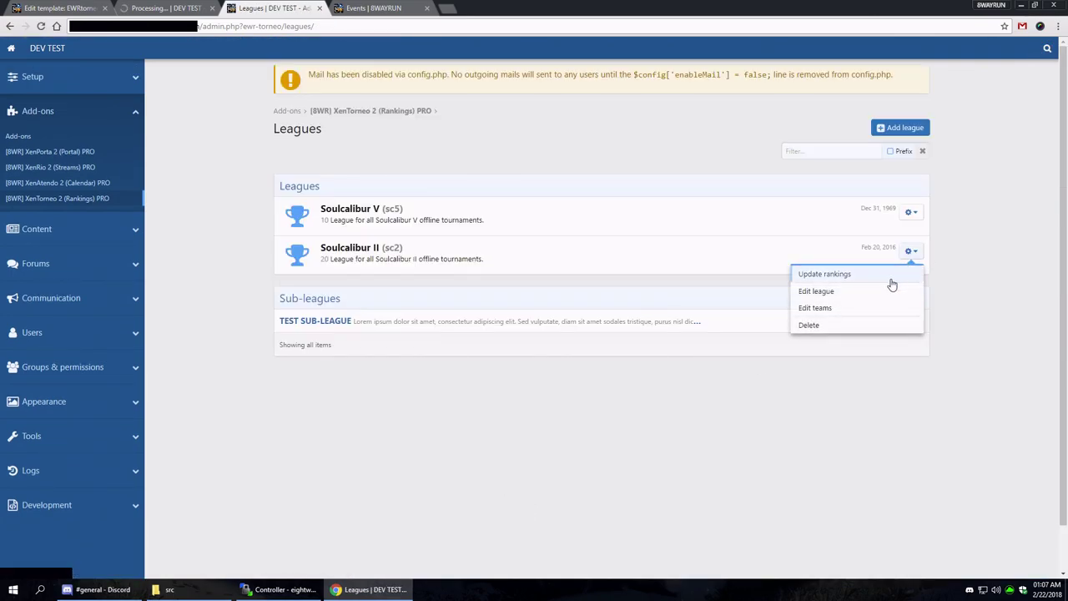
{"action": "left_click", "coordinate": [816, 291]}
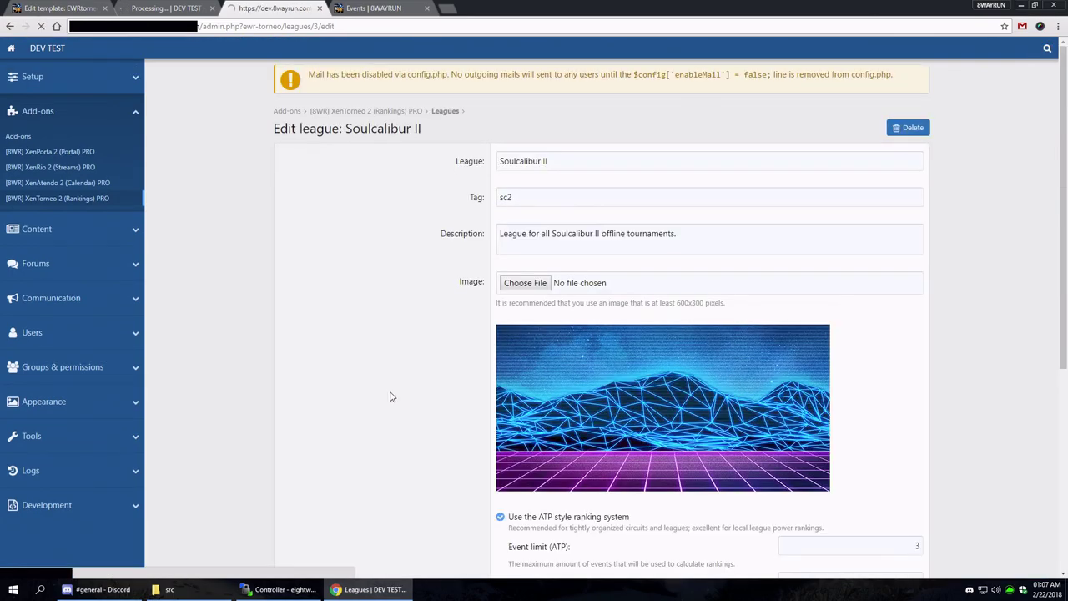
{"action": "scroll", "coordinate": [350, 409], "scroll_direction": "down", "scroll_amount": 5}
{"action": "left_click", "coordinate": [598, 363]}
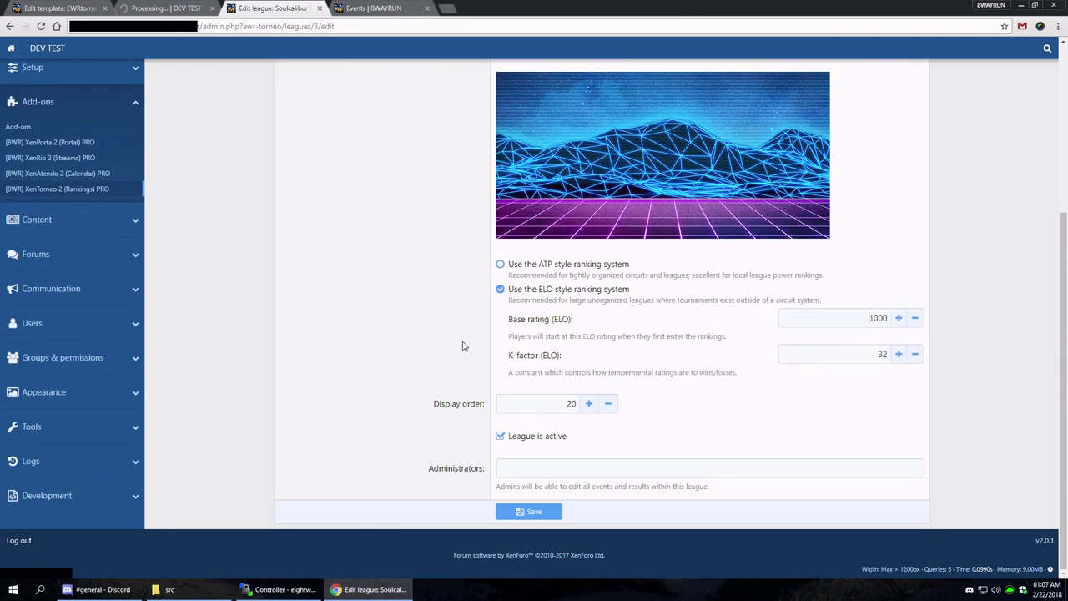
{"action": "double_click", "coordinate": [849, 353]}
{"action": "key", "text": "Return"}
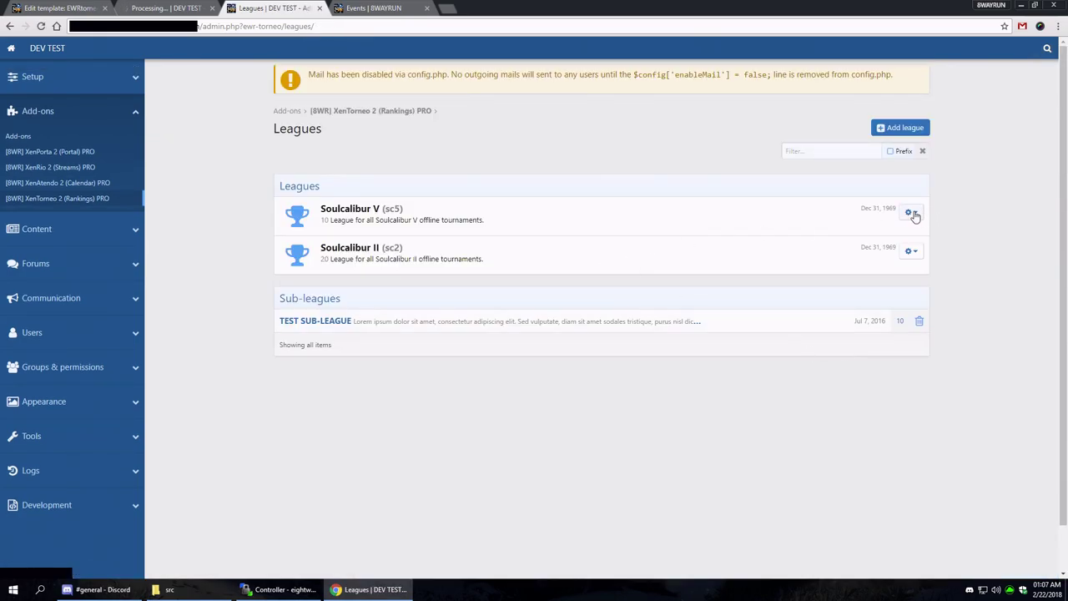
{"action": "left_click", "coordinate": [911, 214]}
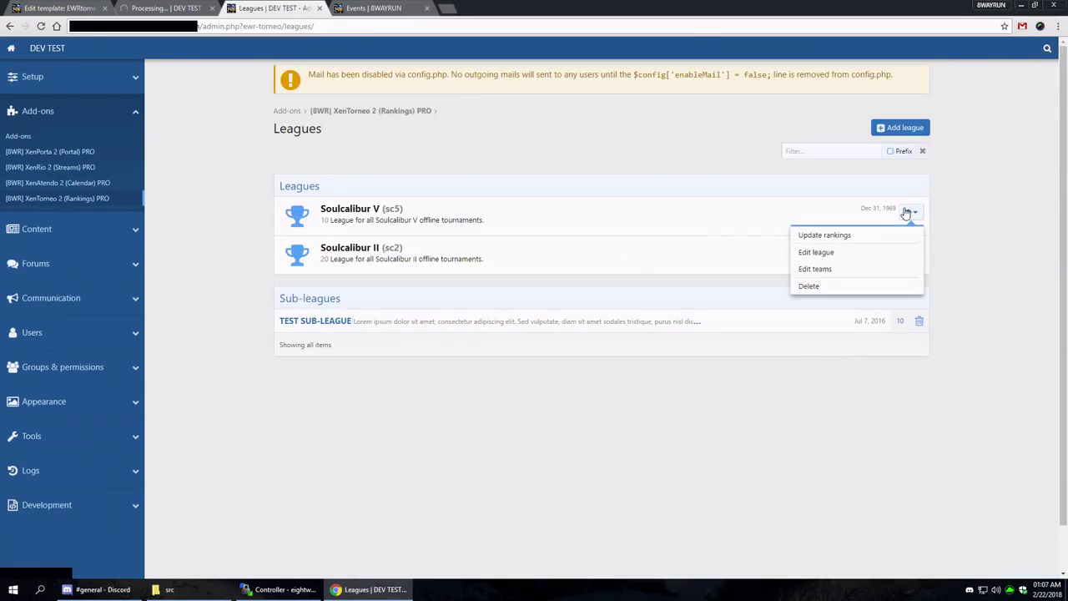
{"action": "left_click", "coordinate": [824, 274]}
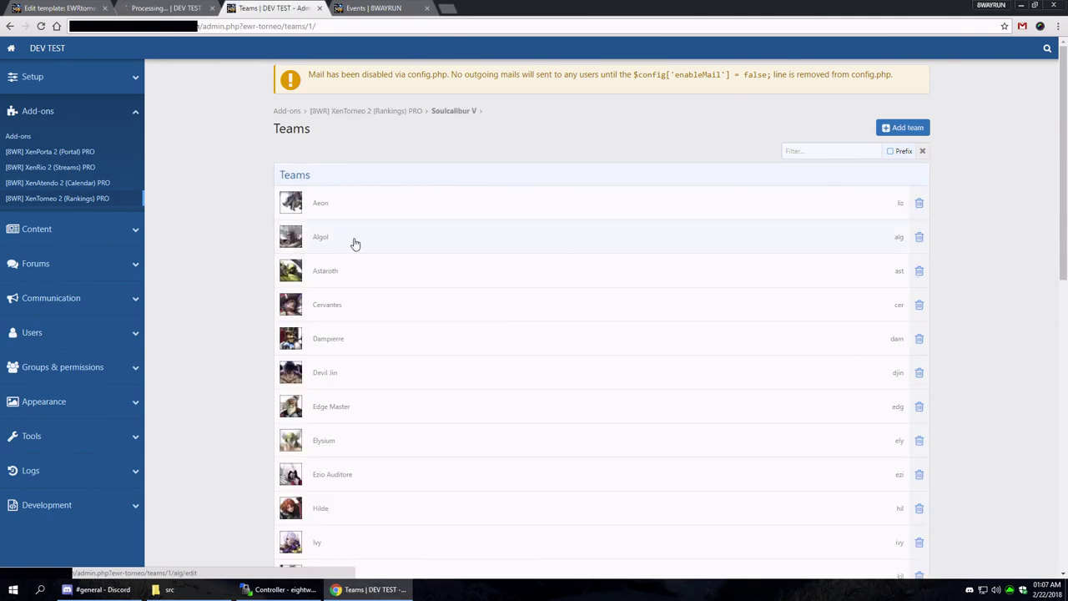
{"action": "scroll", "coordinate": [262, 200], "scroll_direction": "down", "scroll_amount": 10}
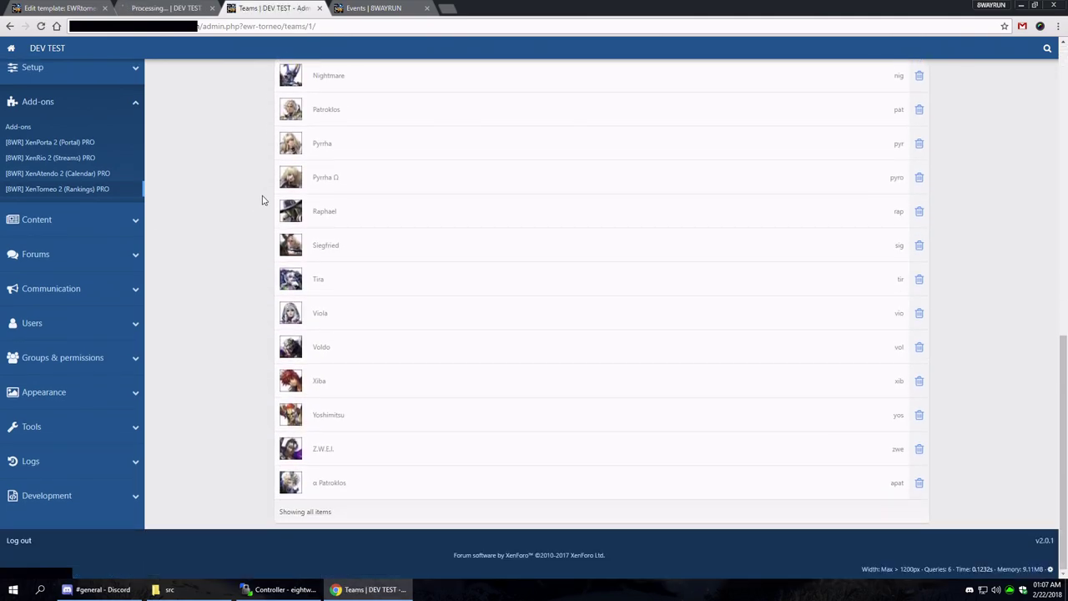
{"action": "scroll", "coordinate": [263, 200], "scroll_direction": "up", "scroll_amount": 10}
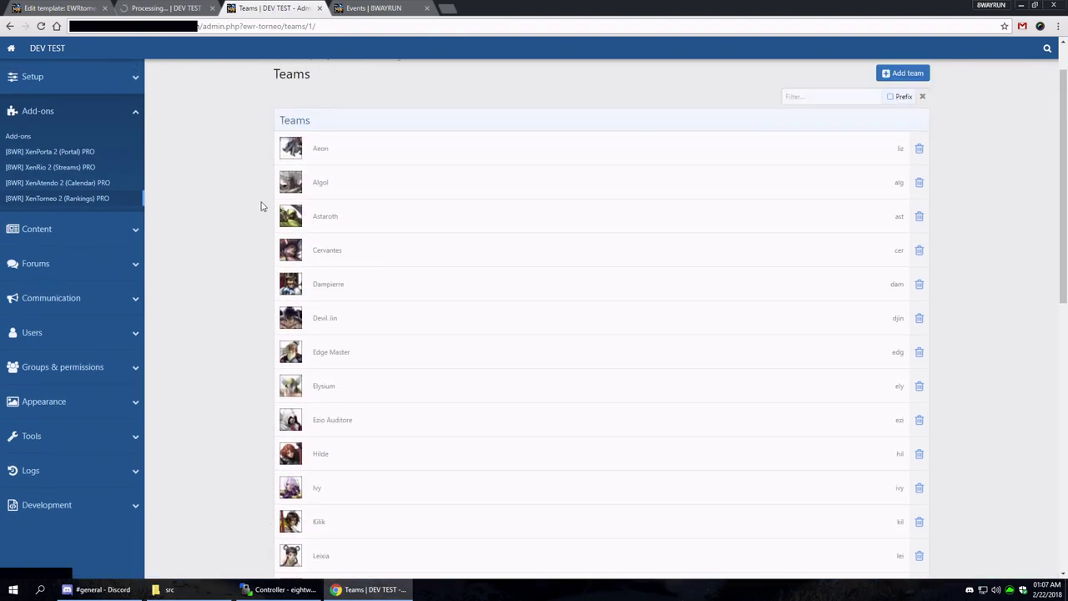
{"action": "scroll", "coordinate": [351, 342], "scroll_direction": "down", "scroll_amount": 10}
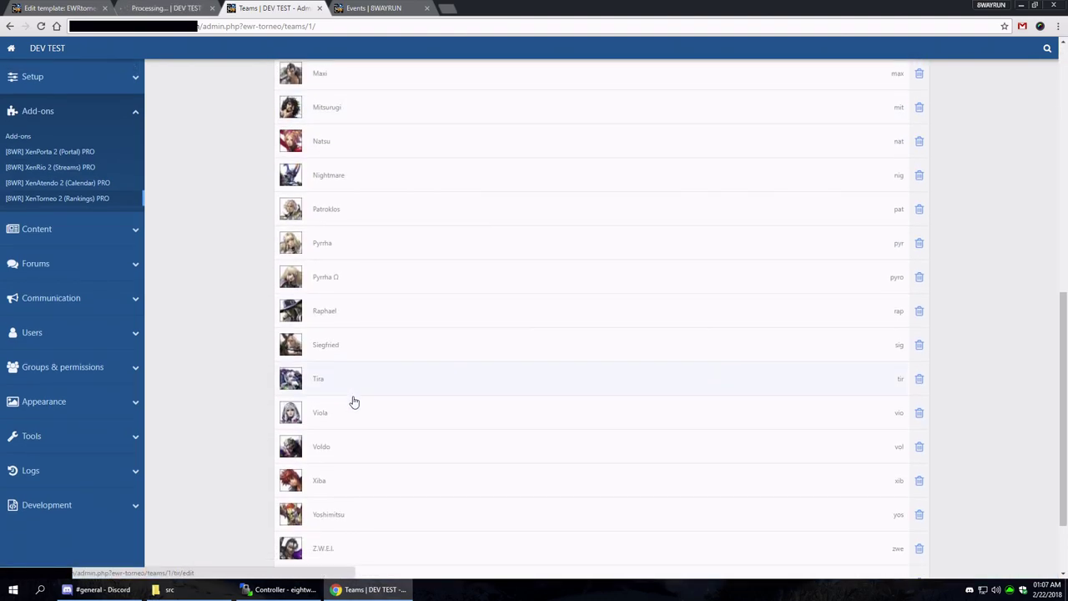
{"action": "scroll", "coordinate": [348, 413], "scroll_direction": "up", "scroll_amount": 8}
{"action": "left_click", "coordinate": [370, 147]}
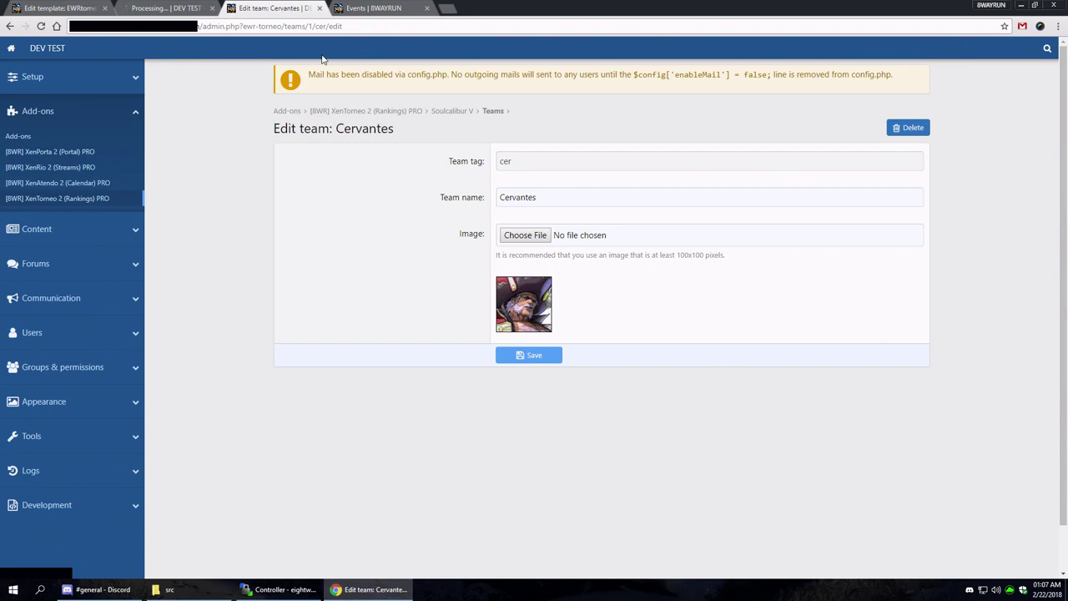
{"action": "left_click", "coordinate": [9, 26]}
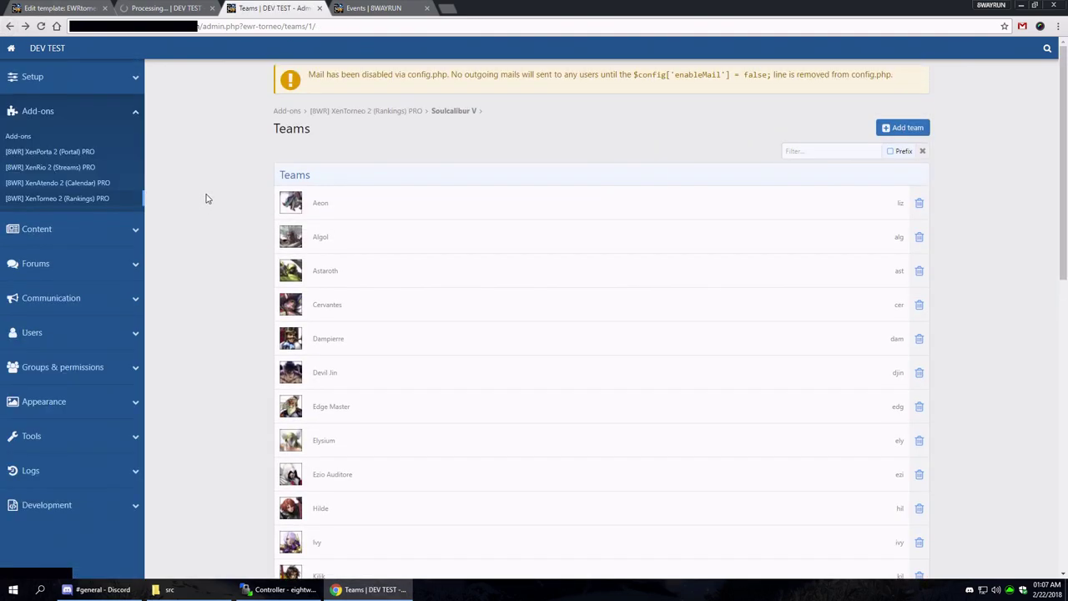
{"action": "left_click", "coordinate": [9, 26]}
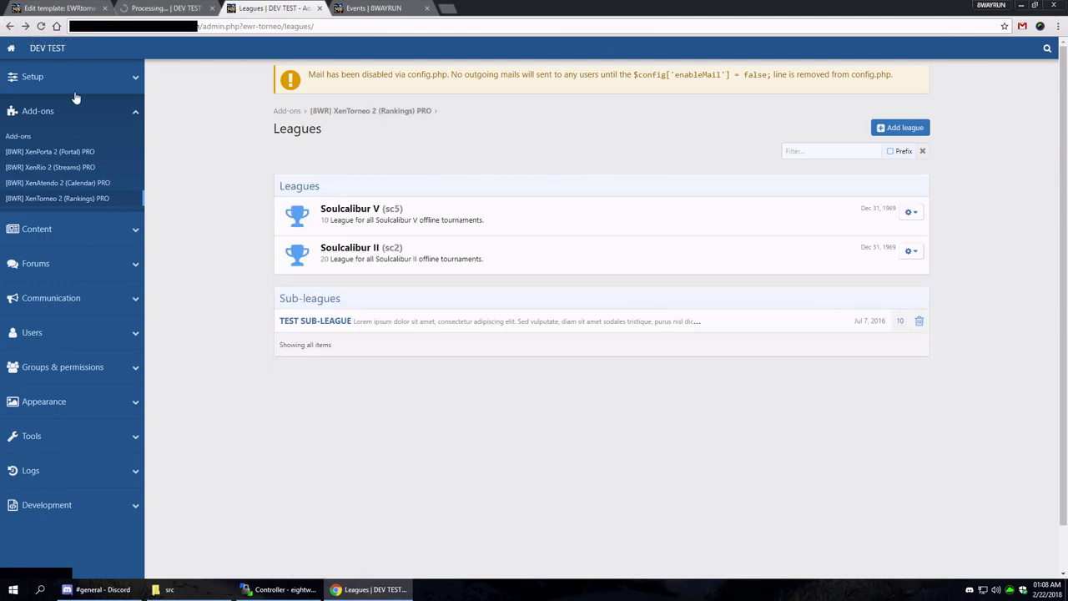
Step: Visit the XenTorneo 2 (Rankings) PRO overview and its Events list, then return to the overview
{"action": "left_click", "coordinate": [106, 200]}
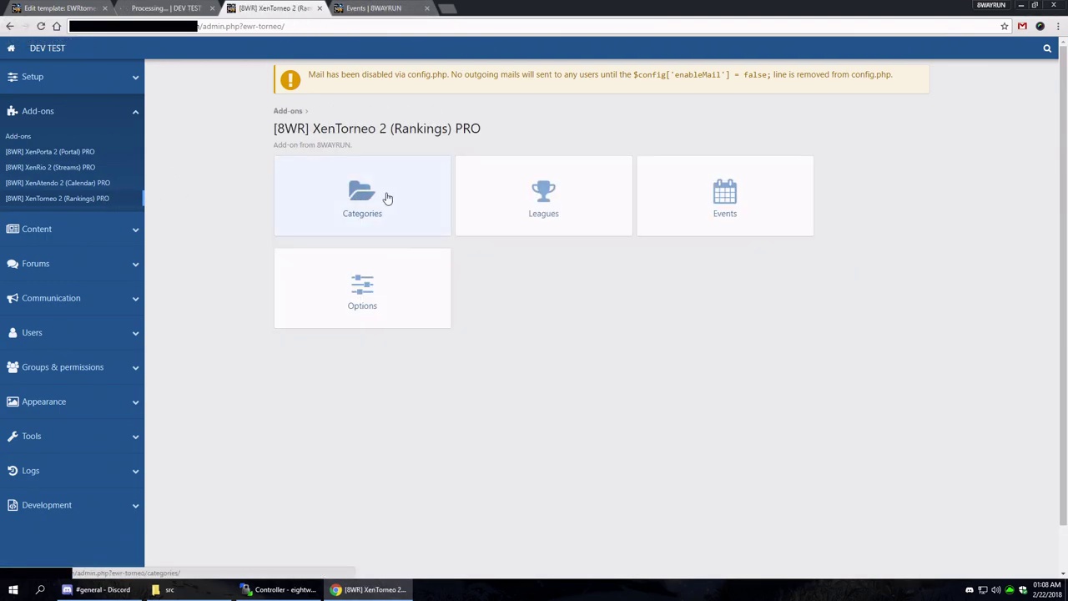
{"action": "left_click", "coordinate": [727, 205]}
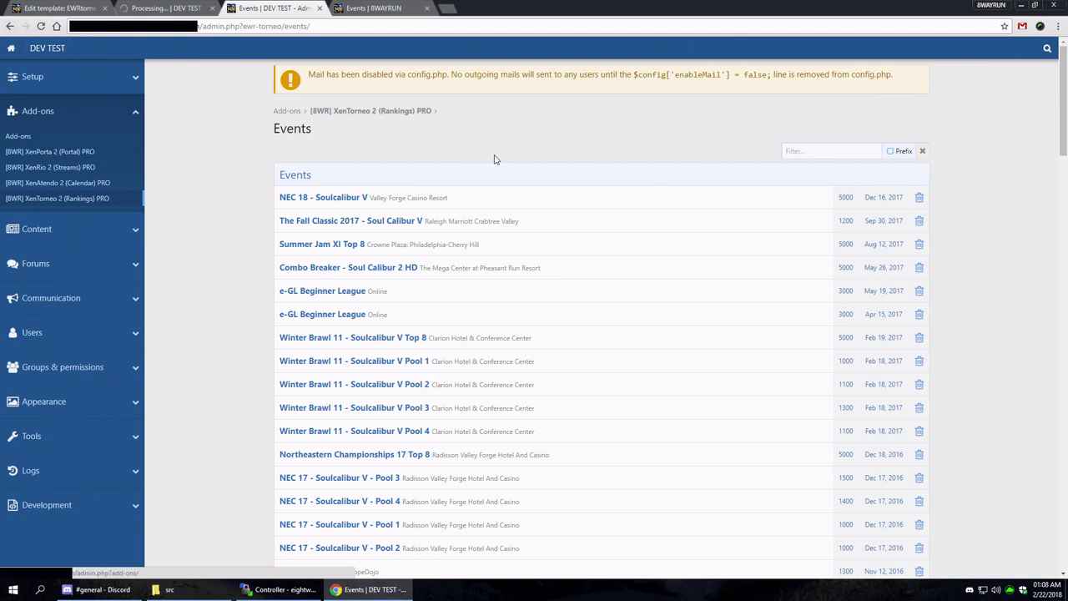
{"action": "left_click", "coordinate": [10, 26]}
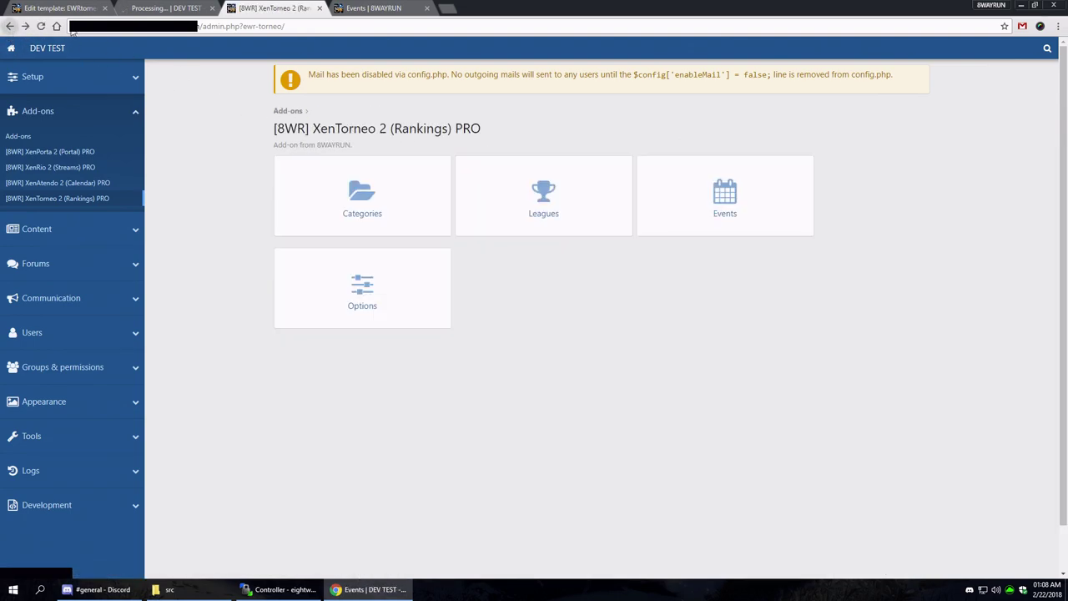
{"action": "left_click", "coordinate": [167, 8]}
{"action": "left_click", "coordinate": [275, 8]}
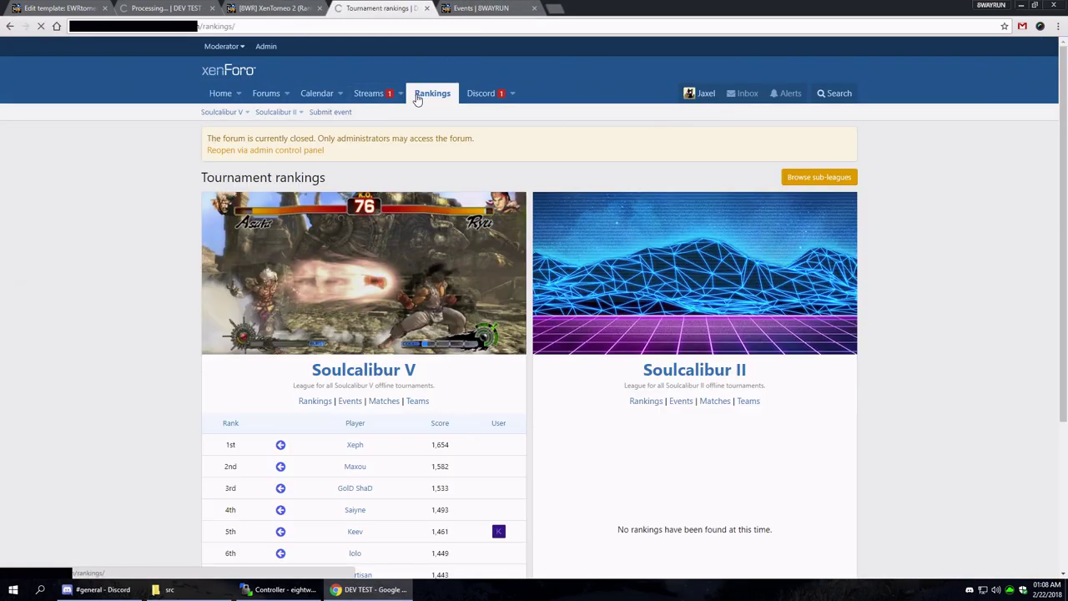
Step: Rebuild the Soulcalibur II rankings and check the Tournament rankings page, now led by KrayzieCD at 1,219
{"action": "scroll", "coordinate": [368, 134], "scroll_direction": "down", "scroll_amount": 1}
{"action": "scroll", "coordinate": [365, 139], "scroll_direction": "down", "scroll_amount": 2}
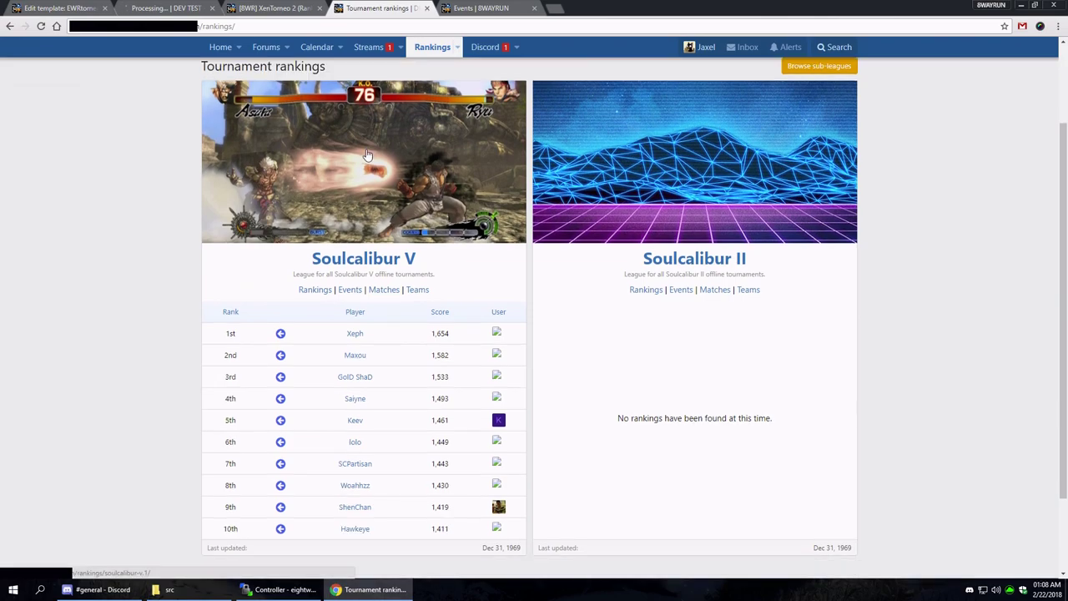
{"action": "scroll", "coordinate": [311, 209], "scroll_direction": "up", "scroll_amount": 1}
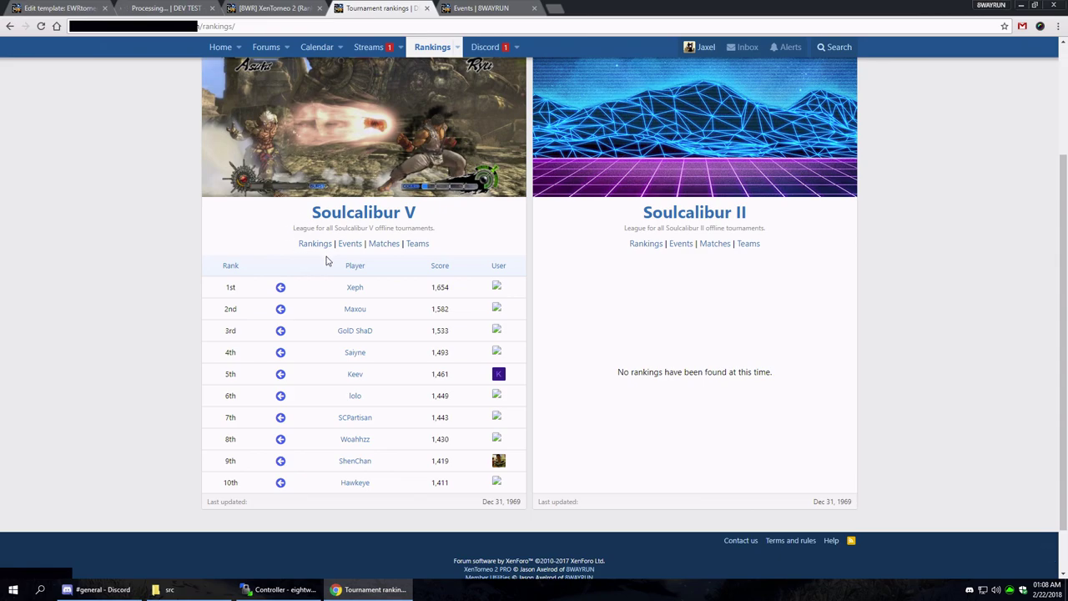
{"action": "left_click", "coordinate": [706, 219]}
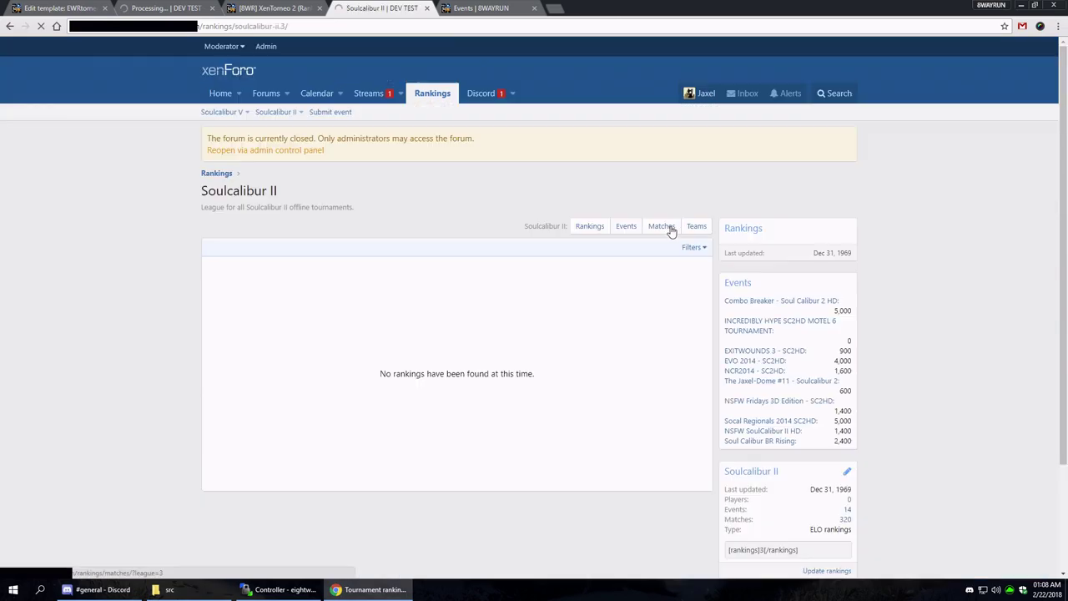
{"action": "scroll", "coordinate": [990, 256], "scroll_direction": "down", "scroll_amount": 3}
{"action": "left_click", "coordinate": [837, 435]}
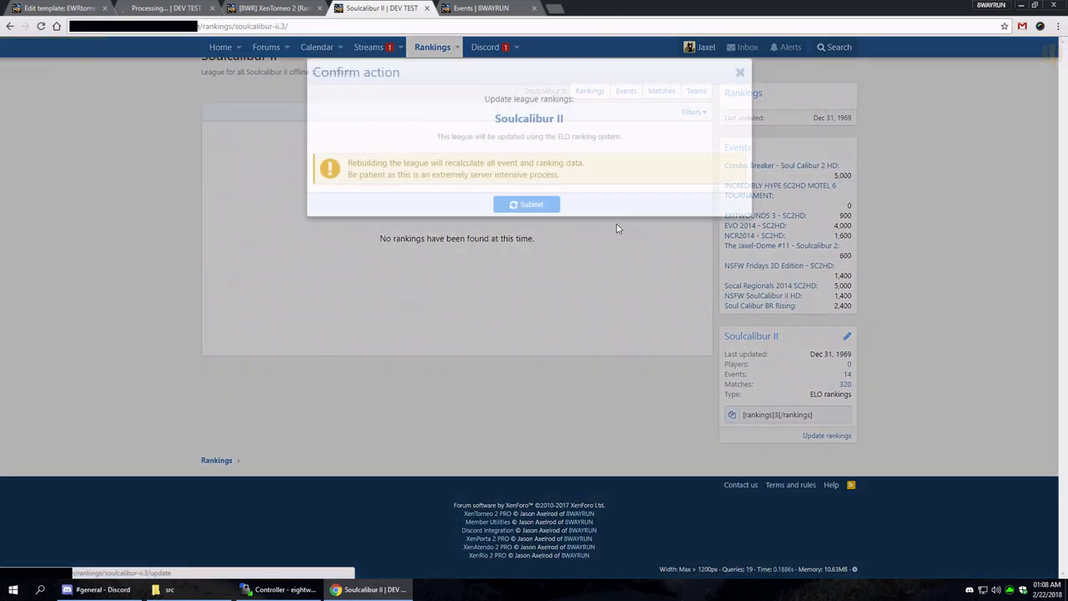
{"action": "left_click", "coordinate": [529, 205]}
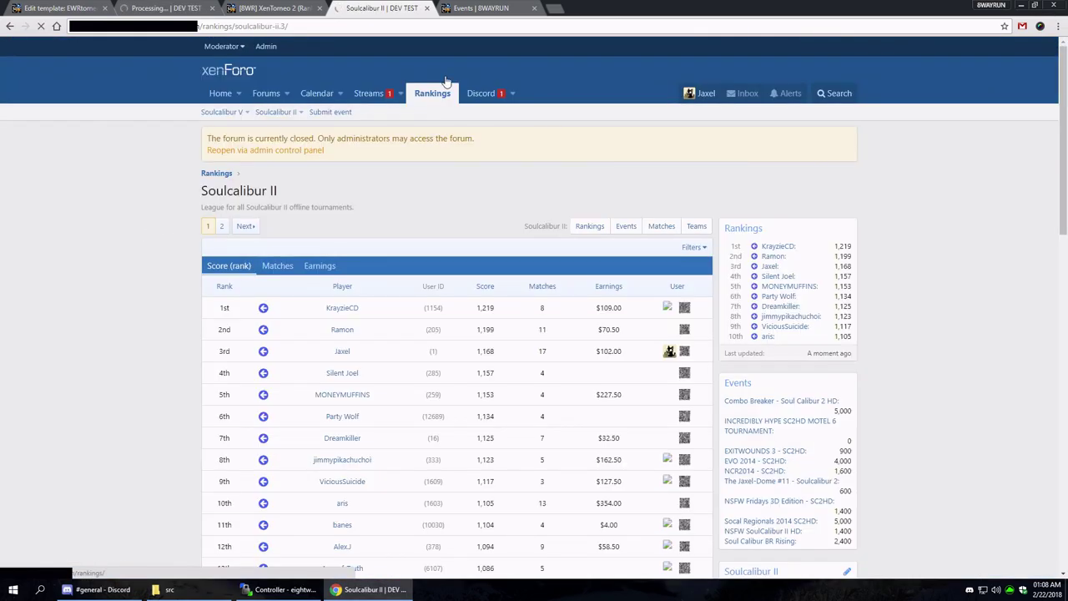
{"action": "left_click", "coordinate": [432, 97]}
{"action": "scroll", "coordinate": [109, 258], "scroll_direction": "down", "scroll_amount": 2}
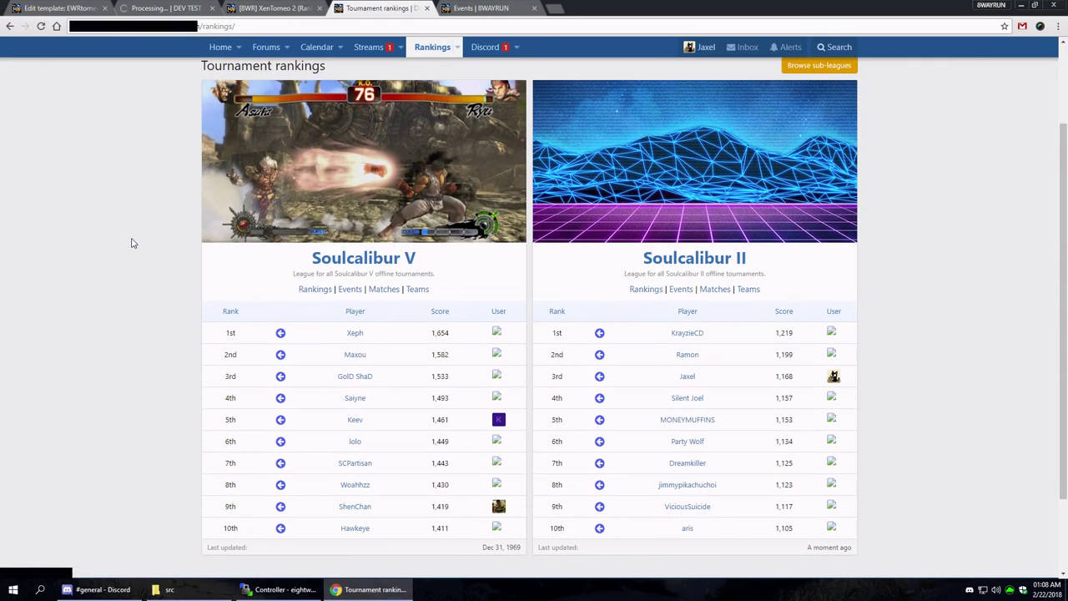
Step: Browse the Soulcalibur V ELO rankings, led by Xeph at 1,654, across its 8 pages
{"action": "scroll", "coordinate": [319, 311], "scroll_direction": "up", "scroll_amount": 1}
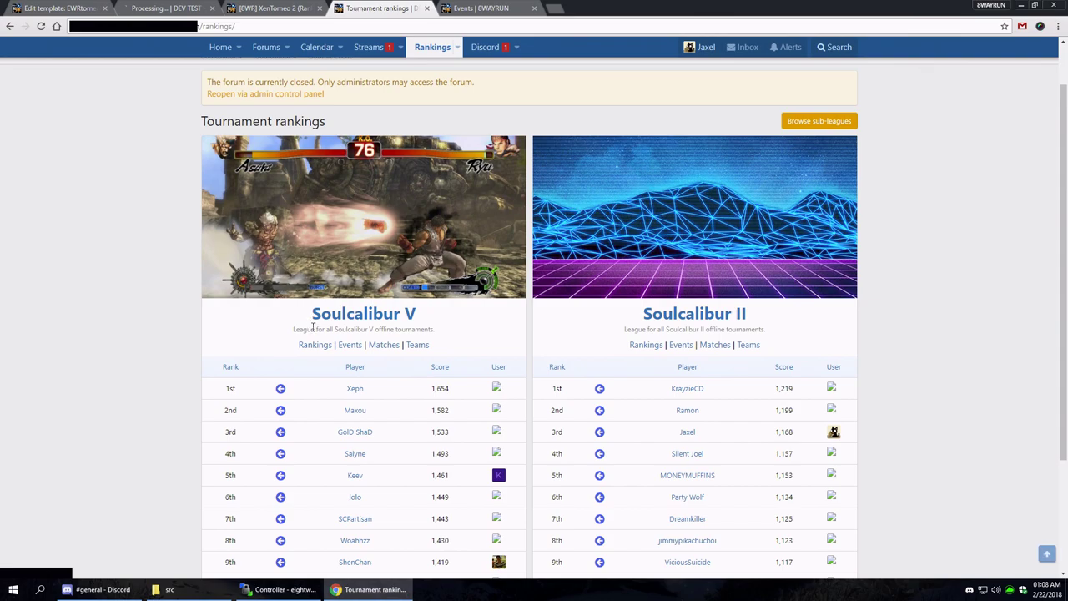
{"action": "left_click", "coordinate": [311, 345]}
{"action": "scroll", "coordinate": [104, 290], "scroll_direction": "down", "scroll_amount": 2}
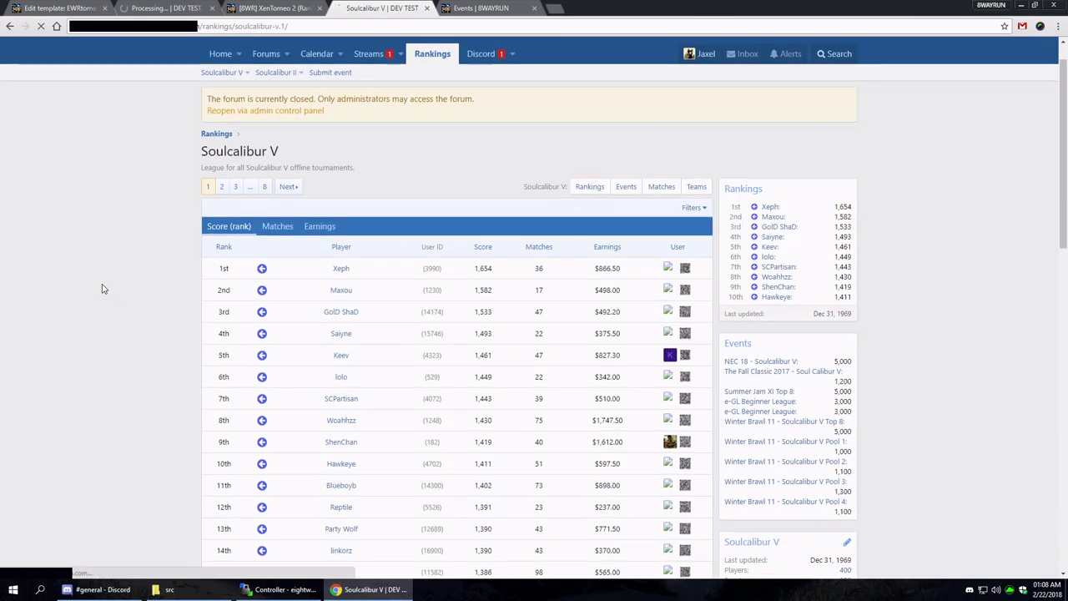
{"action": "scroll", "coordinate": [342, 376], "scroll_direction": "down", "scroll_amount": 10}
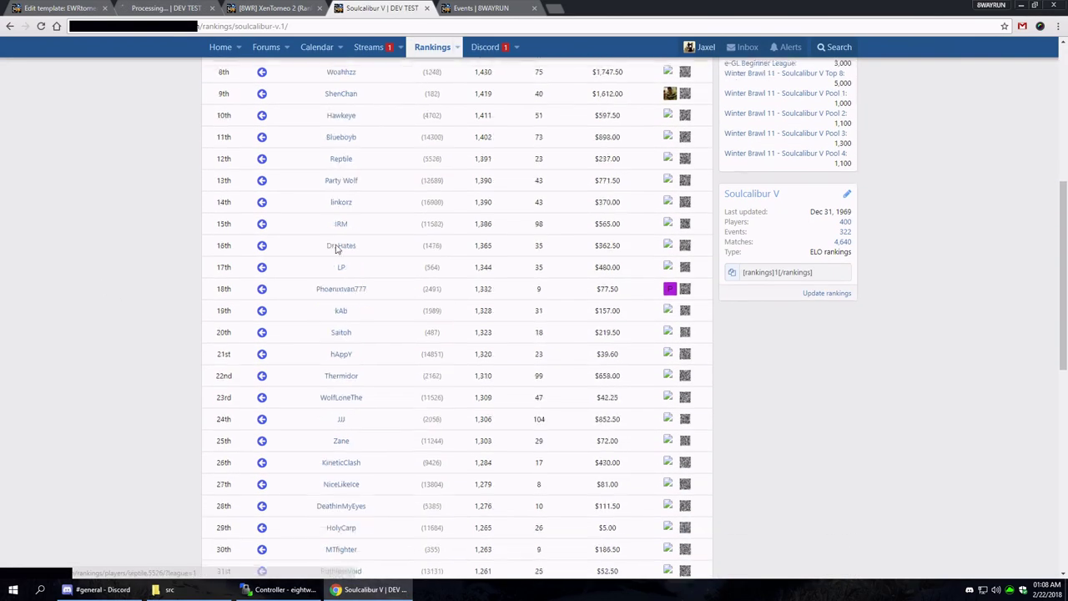
{"action": "scroll", "coordinate": [340, 387], "scroll_direction": "up", "scroll_amount": 3}
{"action": "scroll", "coordinate": [340, 386], "scroll_direction": "up", "scroll_amount": 8}
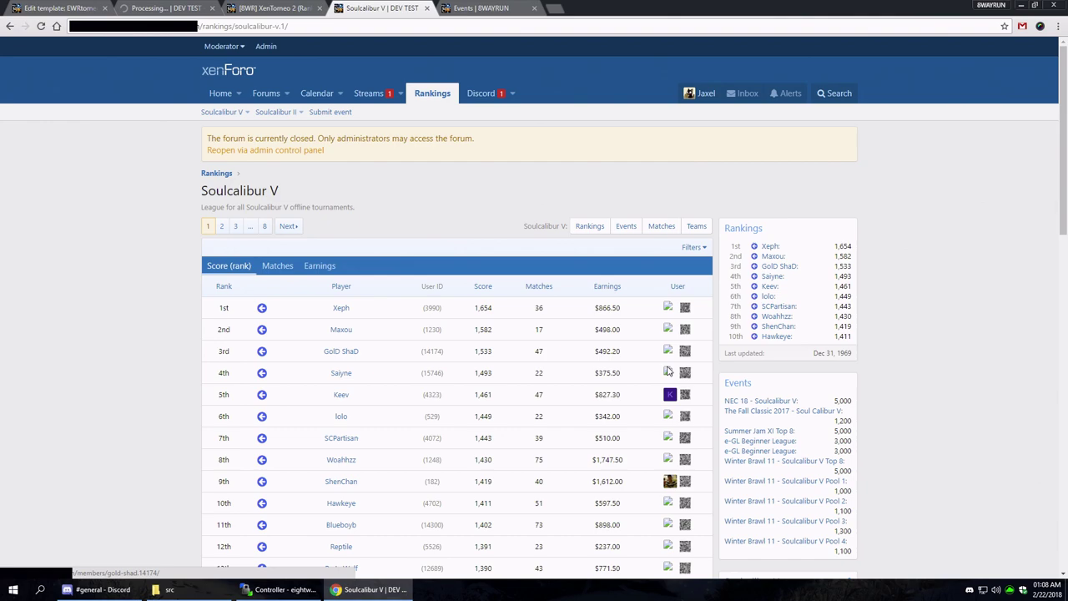
{"action": "mouse_move", "coordinate": [667, 373]}
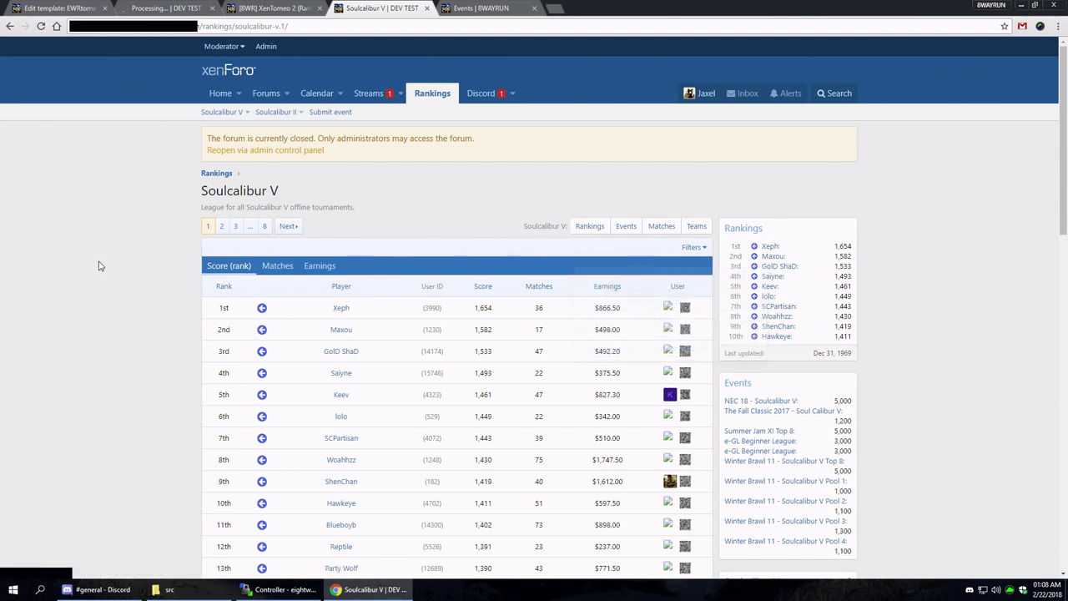
{"action": "scroll", "coordinate": [143, 320], "scroll_direction": "down", "scroll_amount": 1}
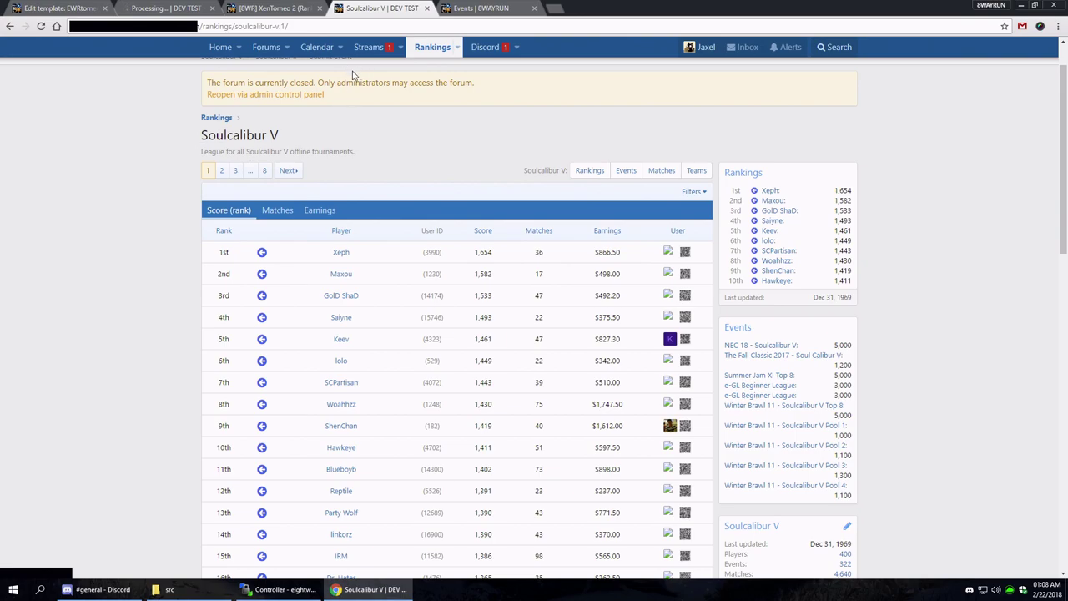
{"action": "scroll", "coordinate": [303, 239], "scroll_direction": "down", "scroll_amount": 5}
{"action": "scroll", "coordinate": [319, 251], "scroll_direction": "up", "scroll_amount": 4}
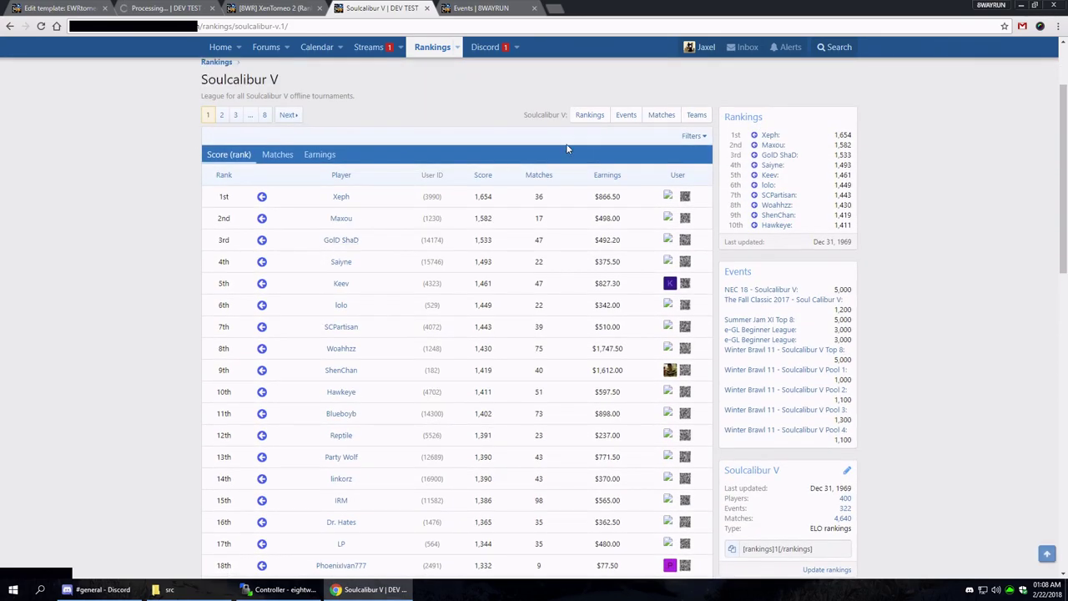
Step: View the Soulcalibur V Events list, topped by NEC 18 worth 5,000 points
{"action": "left_click", "coordinate": [625, 116]}
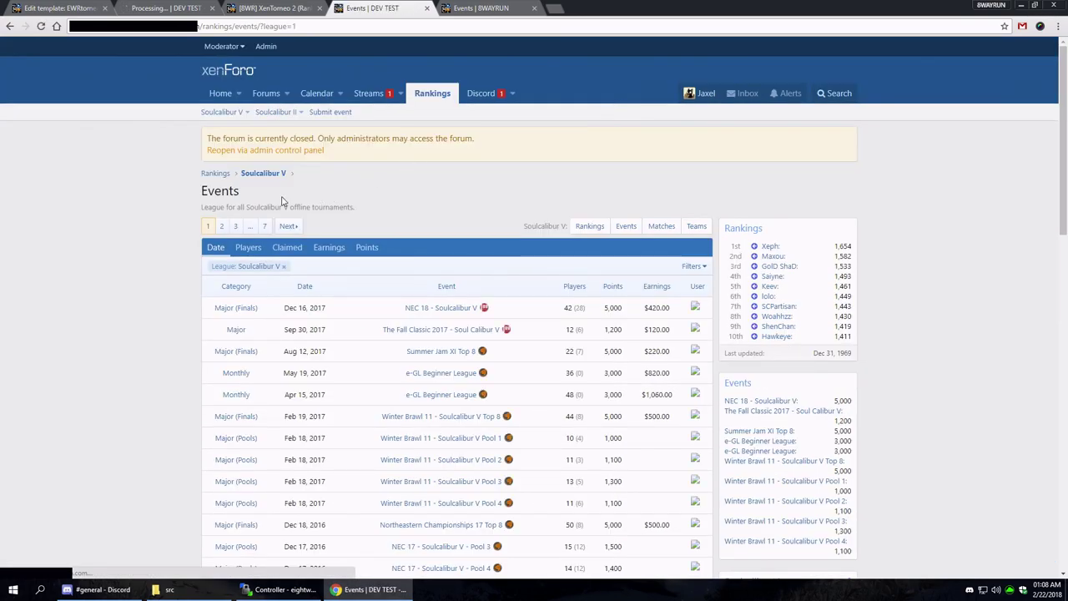
{"action": "scroll", "coordinate": [142, 193], "scroll_direction": "down", "scroll_amount": 3}
{"action": "scroll", "coordinate": [143, 194], "scroll_direction": "down", "scroll_amount": 2}
{"action": "scroll", "coordinate": [143, 192], "scroll_direction": "up", "scroll_amount": 5}
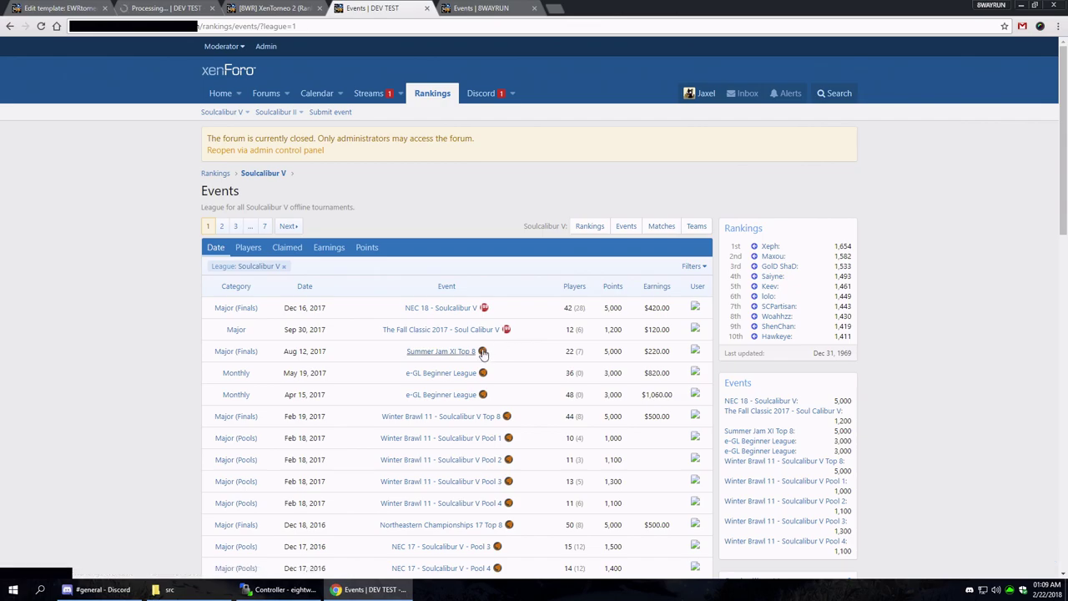
Step: Look through the Soulcalibur V matches list
{"action": "left_click", "coordinate": [661, 226]}
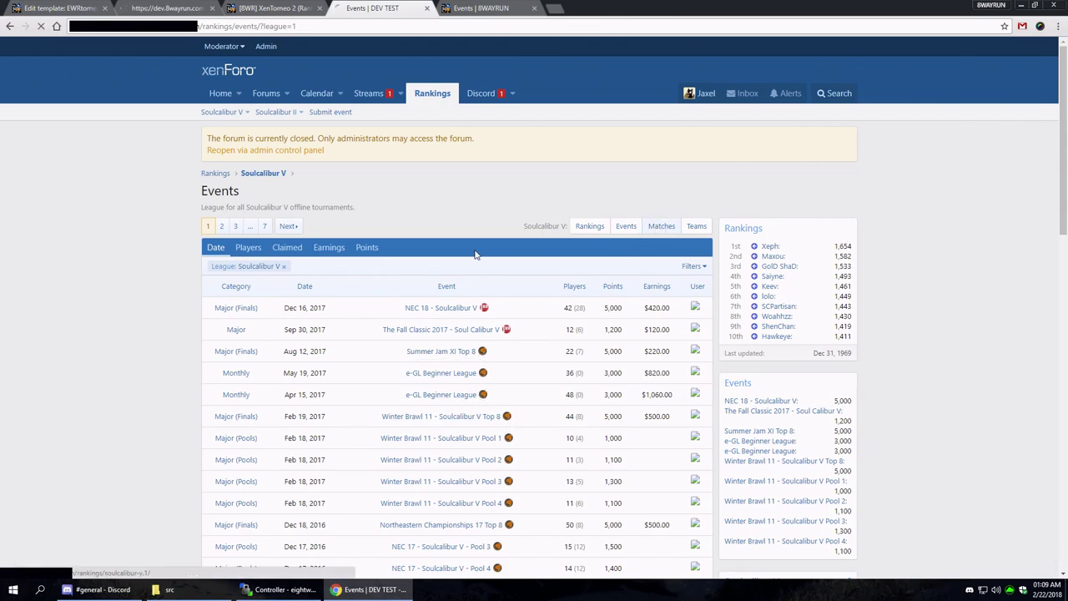
{"action": "scroll", "coordinate": [141, 306], "scroll_direction": "down", "scroll_amount": 6}
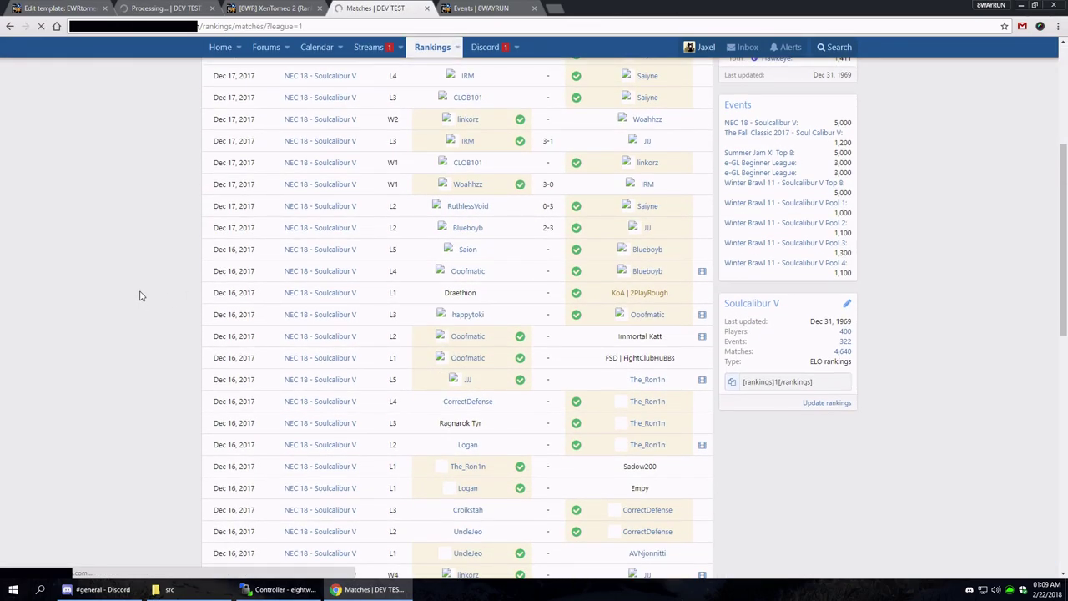
{"action": "scroll", "coordinate": [139, 292], "scroll_direction": "down", "scroll_amount": 3}
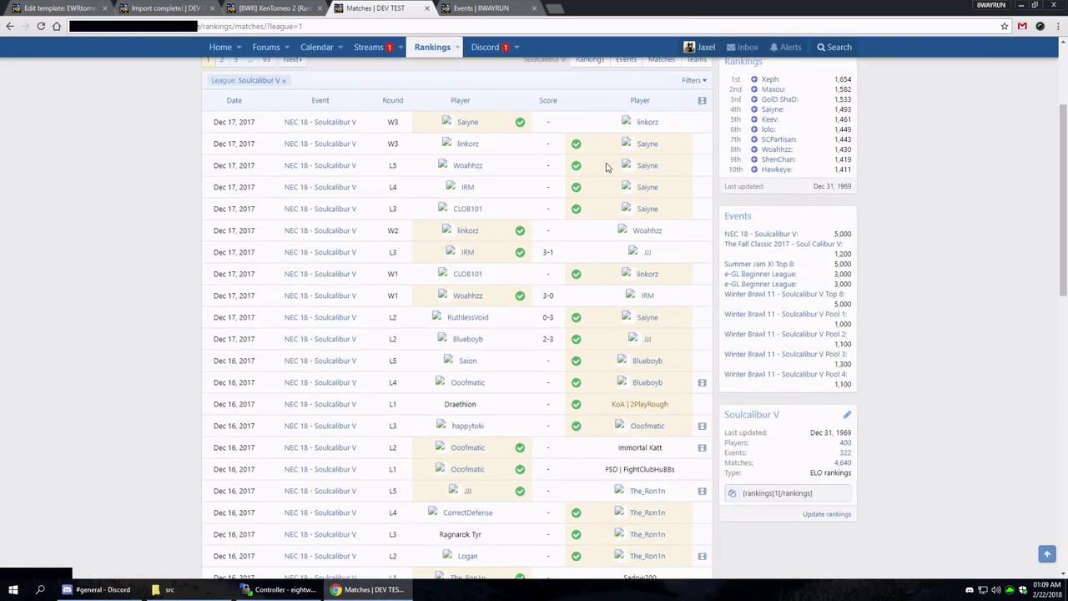
{"action": "scroll", "coordinate": [466, 240], "scroll_direction": "up", "scroll_amount": 2}
Step: Open the Soulcalibur V Teams chart and check its filter options without applying any
{"action": "left_click", "coordinate": [697, 226]}
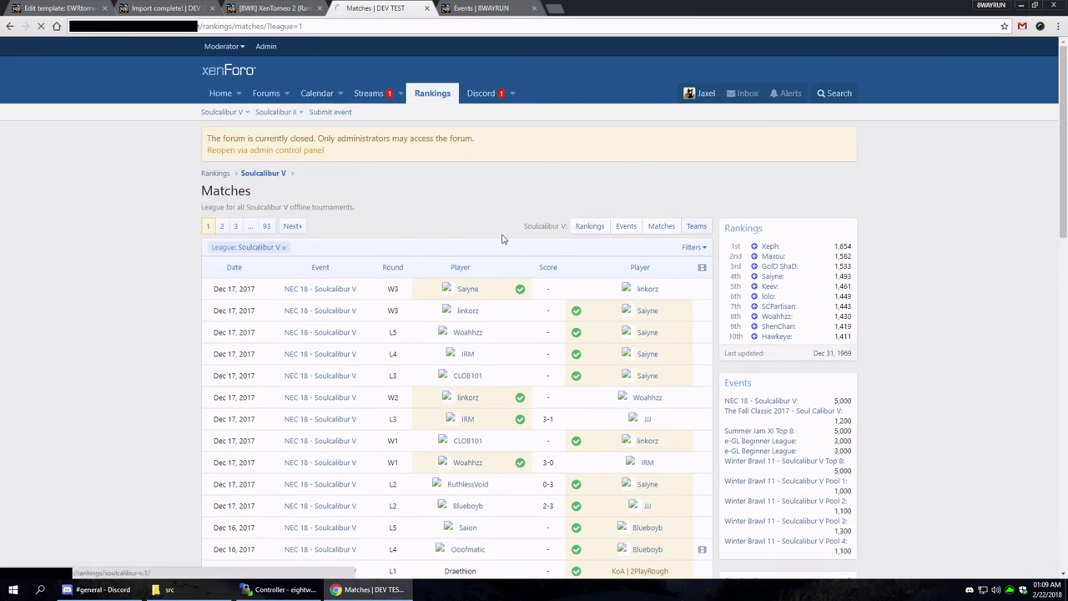
{"action": "scroll", "coordinate": [163, 253], "scroll_direction": "down", "scroll_amount": 8}
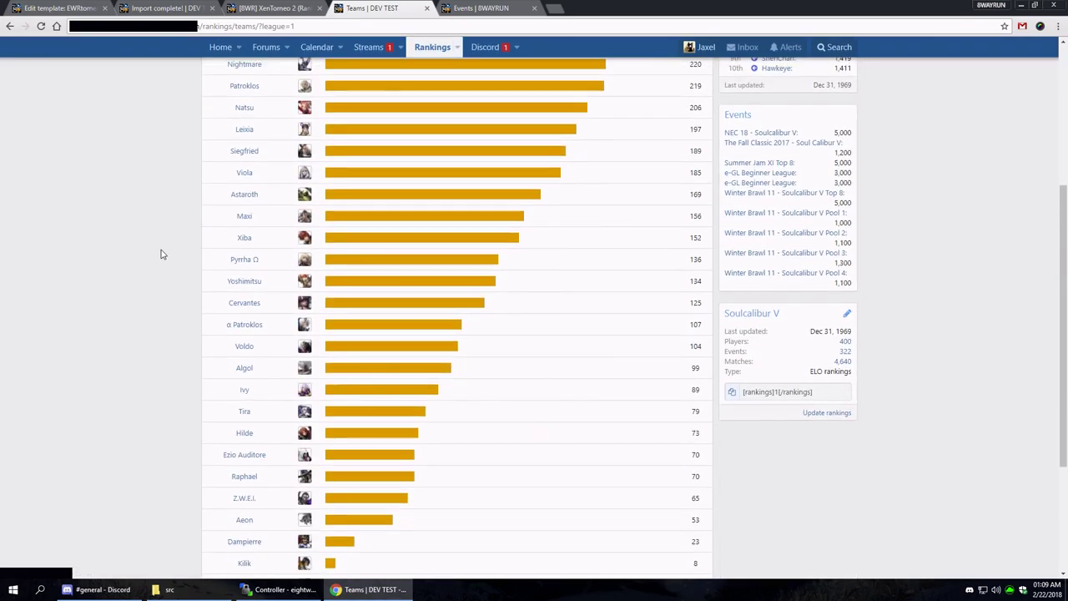
{"action": "scroll", "coordinate": [163, 253], "scroll_direction": "up", "scroll_amount": 10}
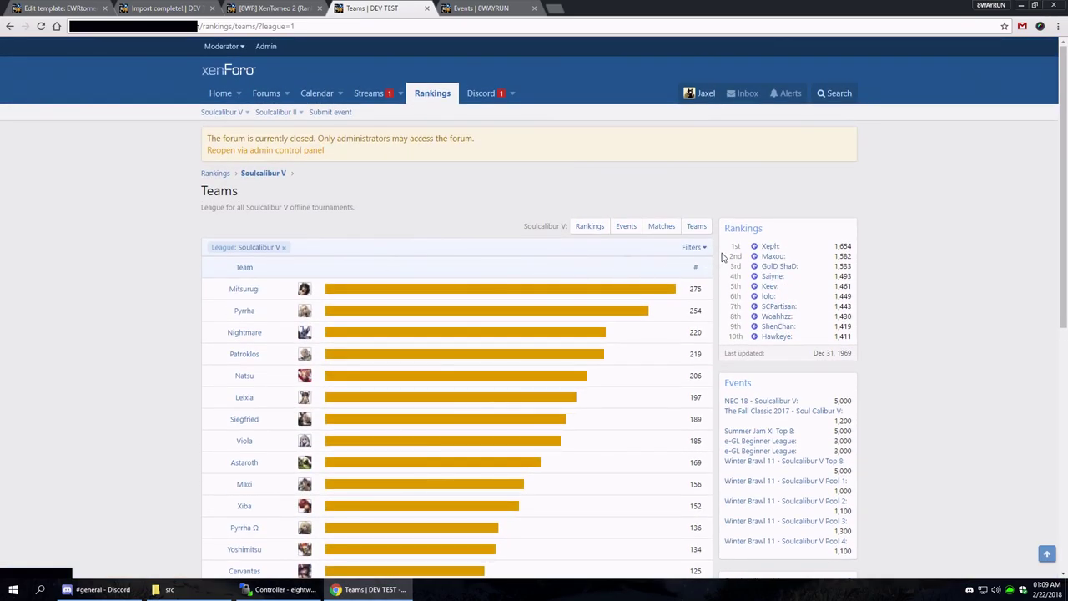
{"action": "left_click", "coordinate": [693, 248]}
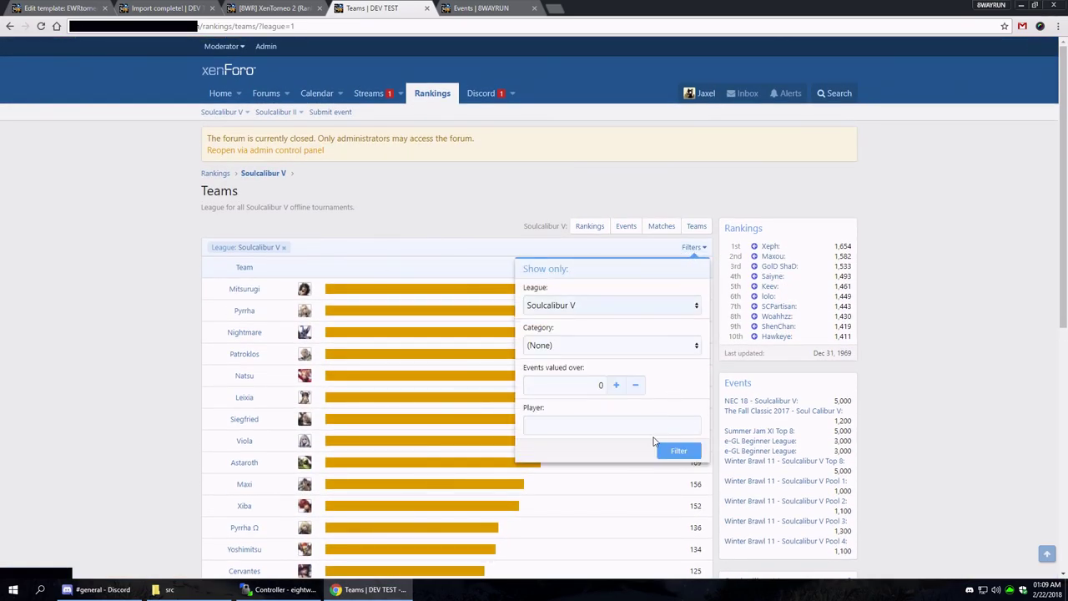
{"action": "left_click", "coordinate": [611, 249]}
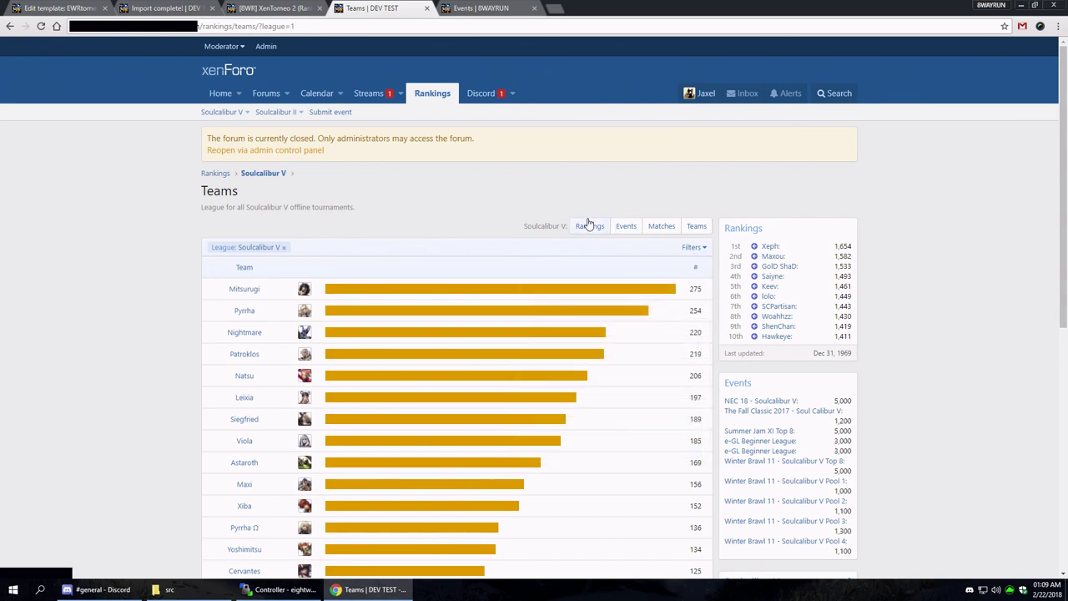
Step: Filter the Soulcalibur V events to those valued over 2000, with category left at (None)
{"action": "left_click", "coordinate": [627, 228]}
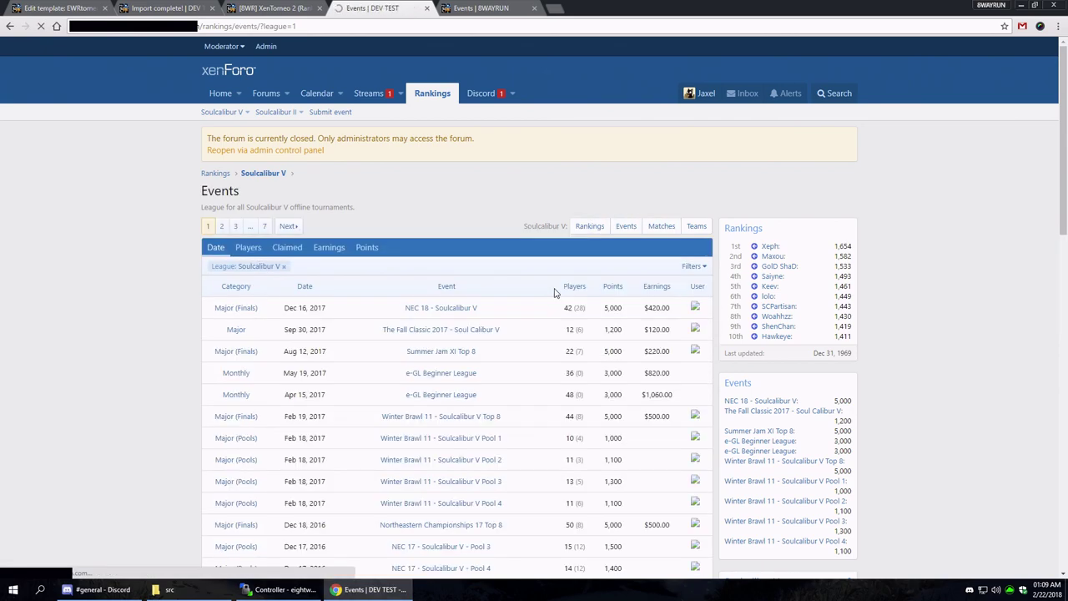
{"action": "left_click", "coordinate": [691, 267]}
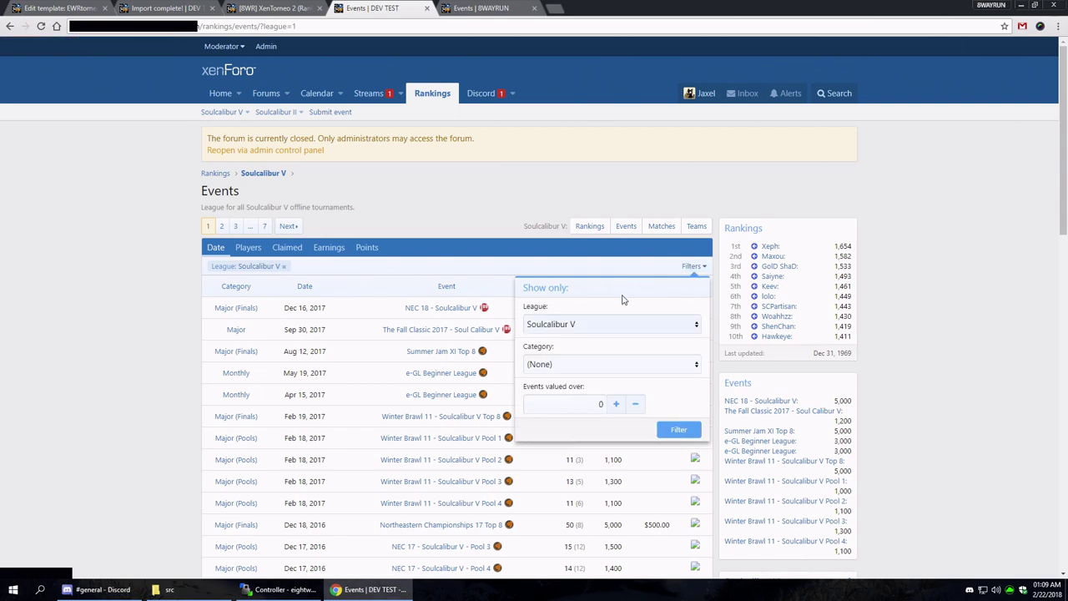
{"action": "left_click", "coordinate": [575, 365]}
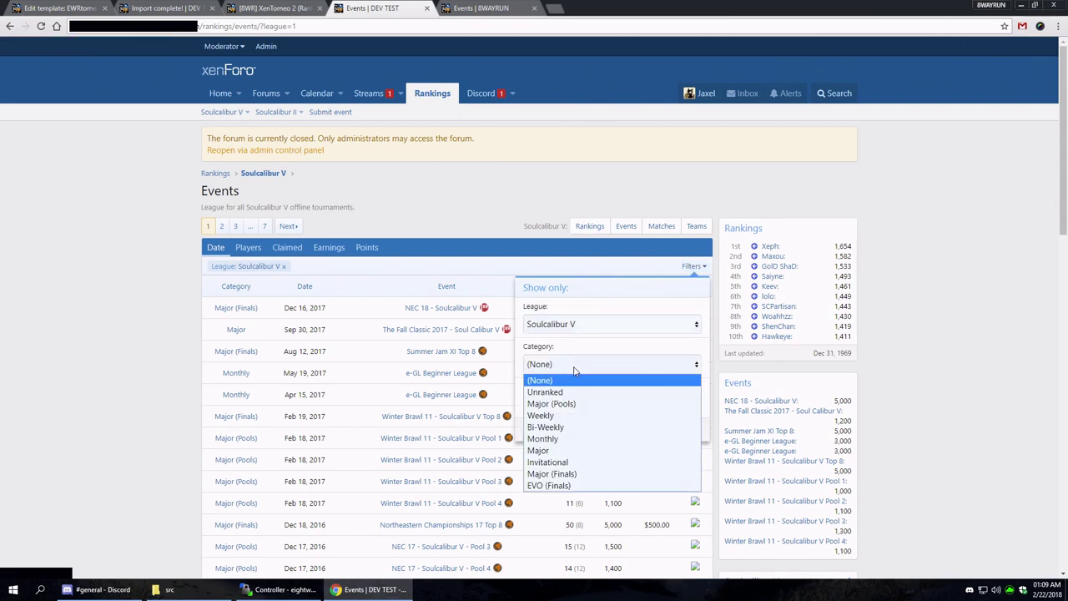
{"action": "left_click", "coordinate": [576, 451]}
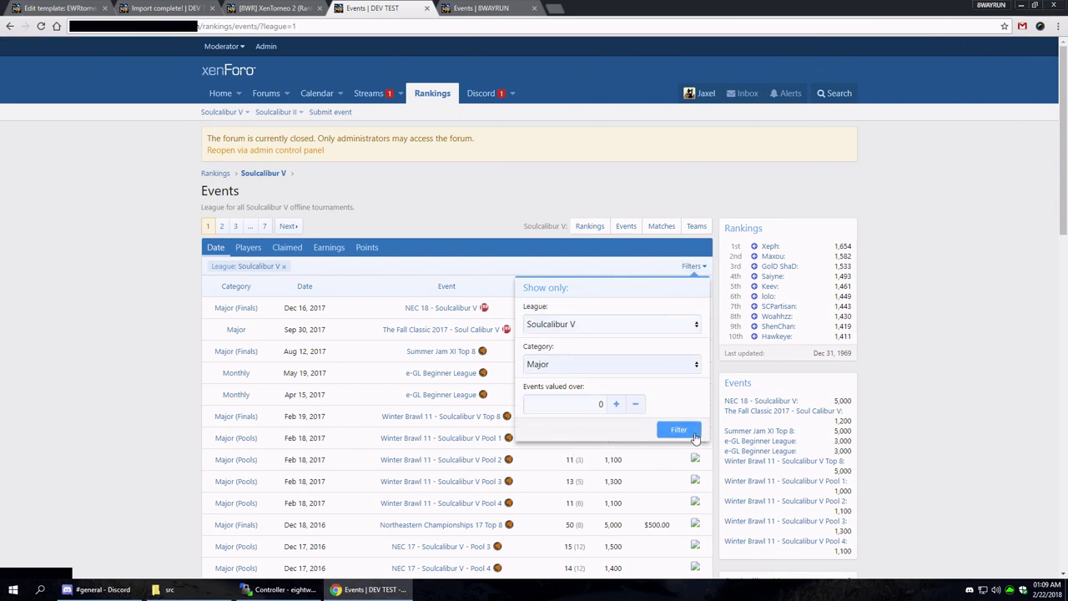
{"action": "left_click", "coordinate": [588, 367]}
{"action": "left_click", "coordinate": [563, 384]}
{"action": "left_click", "coordinate": [677, 431]}
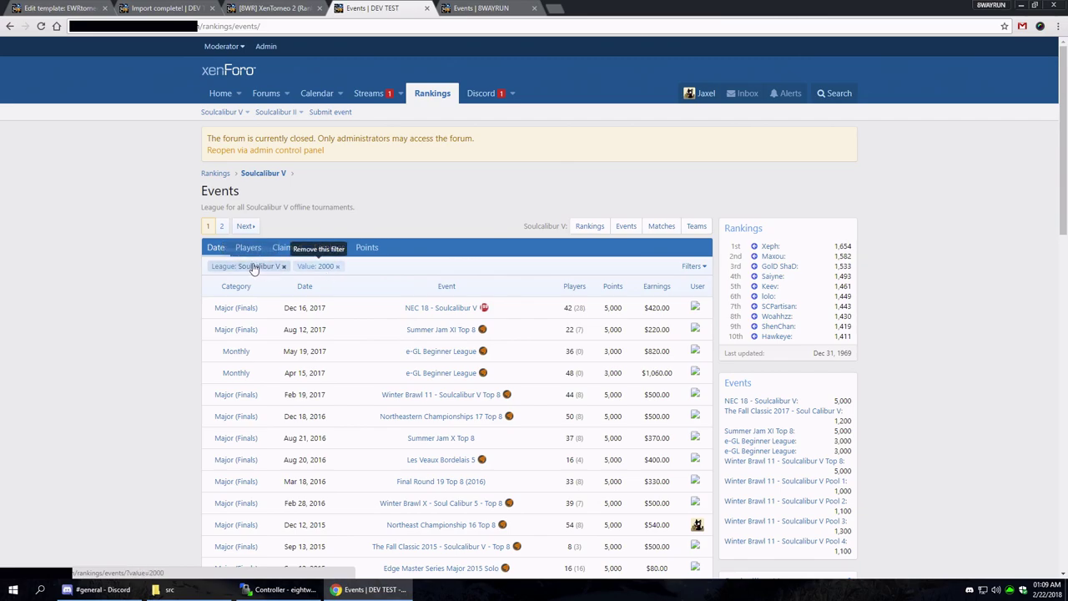
Step: Review the filtered events list, then return to the Teams chart
{"action": "scroll", "coordinate": [466, 378], "scroll_direction": "down", "scroll_amount": 3}
{"action": "scroll", "coordinate": [466, 378], "scroll_direction": "up", "scroll_amount": 3}
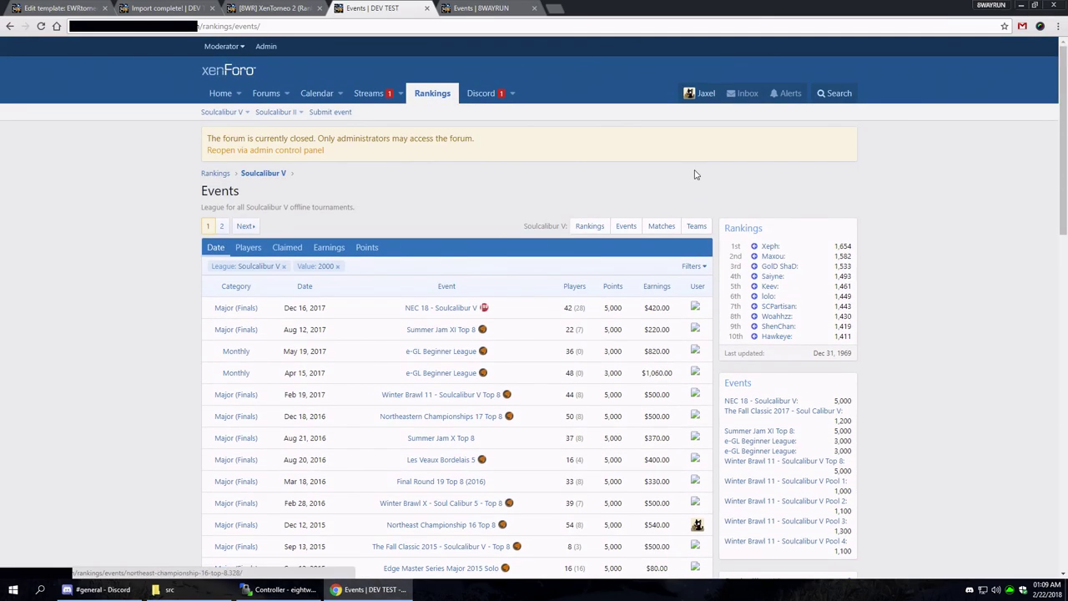
{"action": "left_click", "coordinate": [692, 267]}
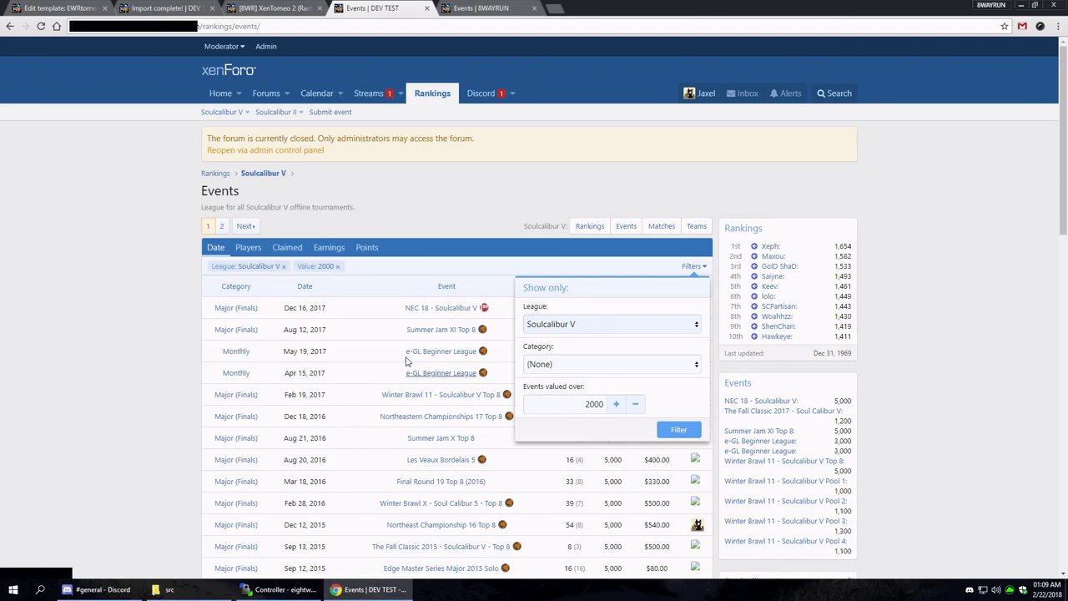
{"action": "left_click", "coordinate": [334, 334]}
{"action": "scroll", "coordinate": [338, 338], "scroll_direction": "down", "scroll_amount": 2}
{"action": "scroll", "coordinate": [338, 337], "scroll_direction": "down", "scroll_amount": 2}
{"action": "scroll", "coordinate": [338, 338], "scroll_direction": "up", "scroll_amount": 1}
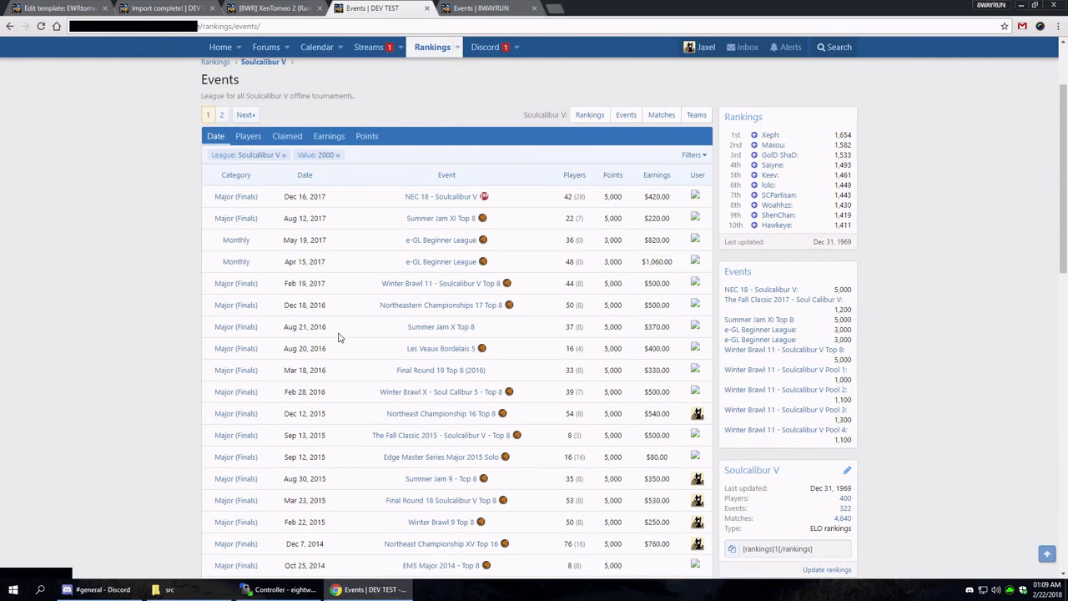
{"action": "scroll", "coordinate": [338, 337], "scroll_direction": "down", "scroll_amount": 4}
{"action": "scroll", "coordinate": [338, 337], "scroll_direction": "up", "scroll_amount": 5}
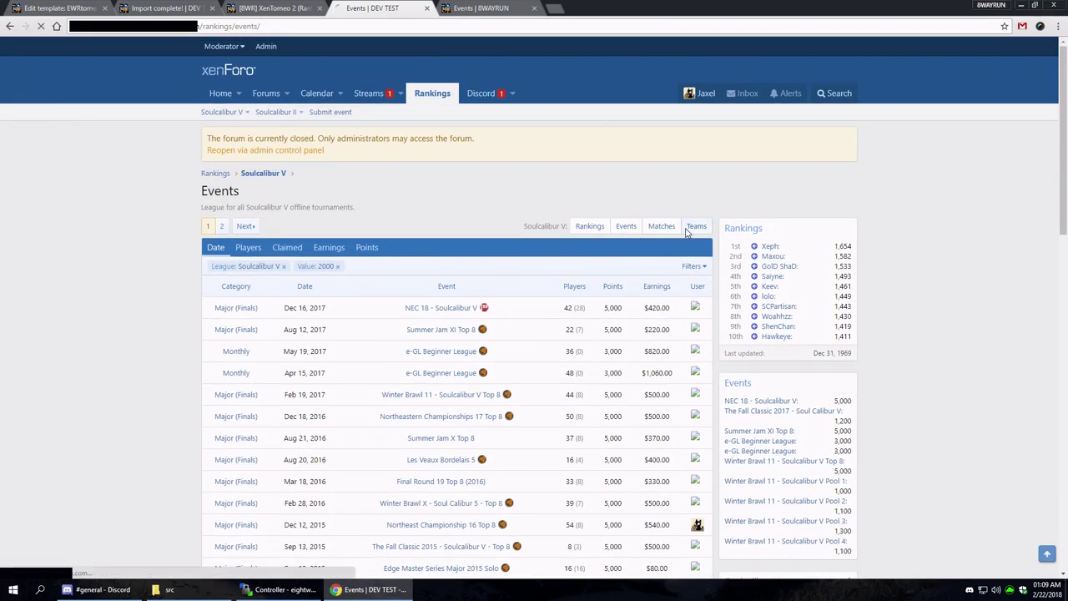
{"action": "left_click", "coordinate": [679, 234]}
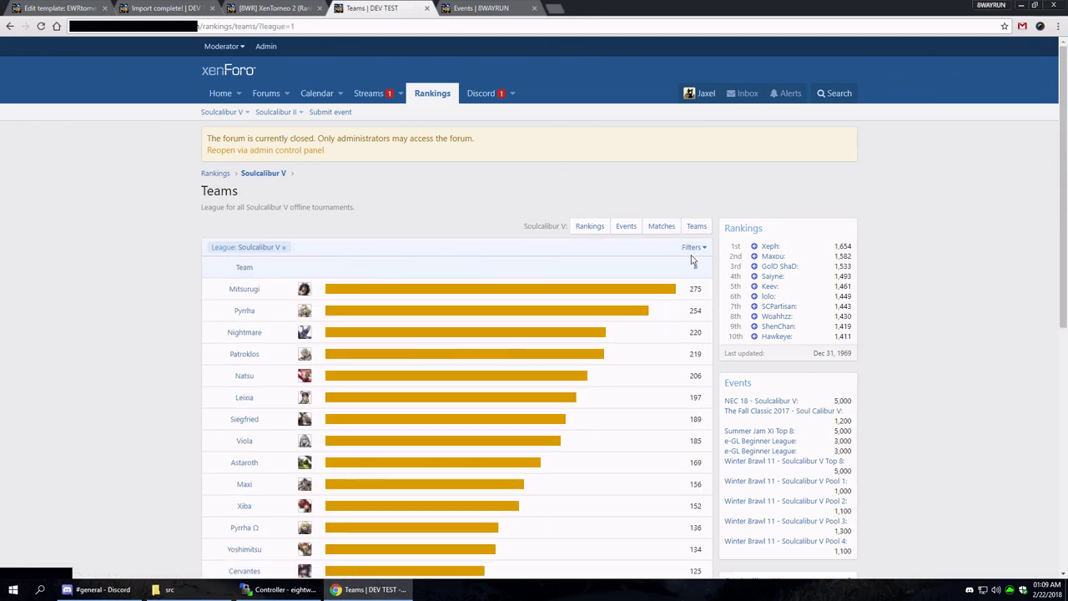
Step: Limit the Teams chart to events valued over 2000, with category left at (None)
{"action": "left_click", "coordinate": [692, 248]}
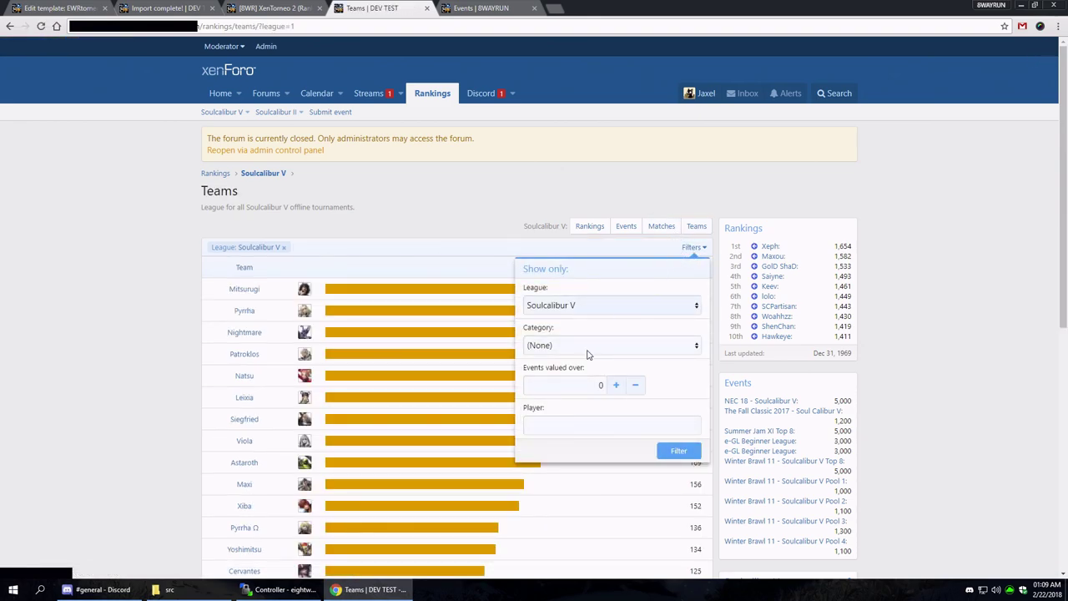
{"action": "left_click", "coordinate": [589, 347]}
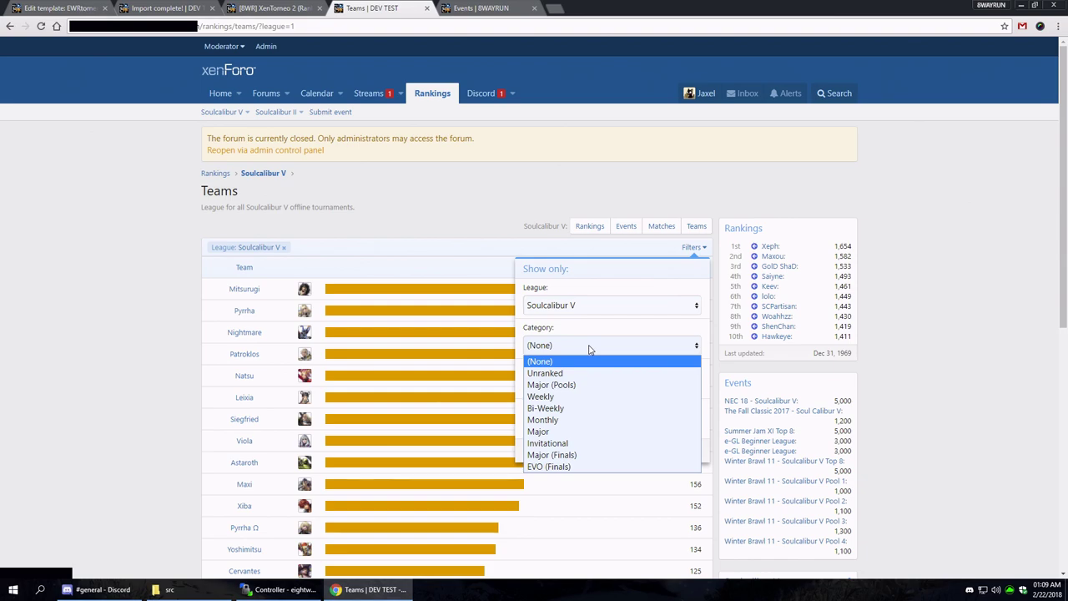
{"action": "left_click", "coordinate": [589, 432]}
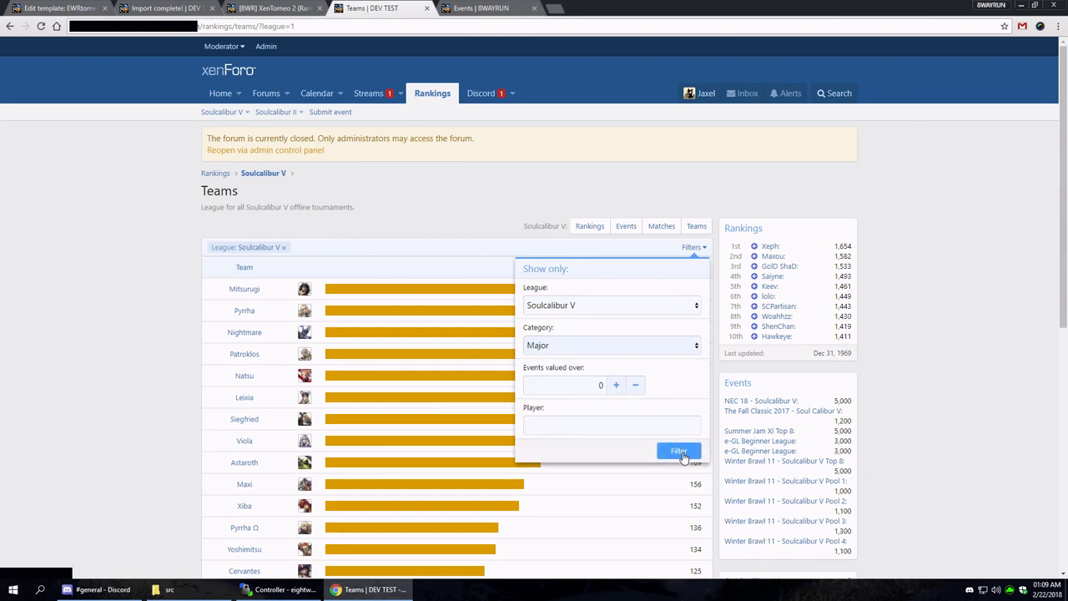
{"action": "left_click", "coordinate": [558, 347]}
{"action": "left_click", "coordinate": [561, 360]}
{"action": "left_click", "coordinate": [677, 452]}
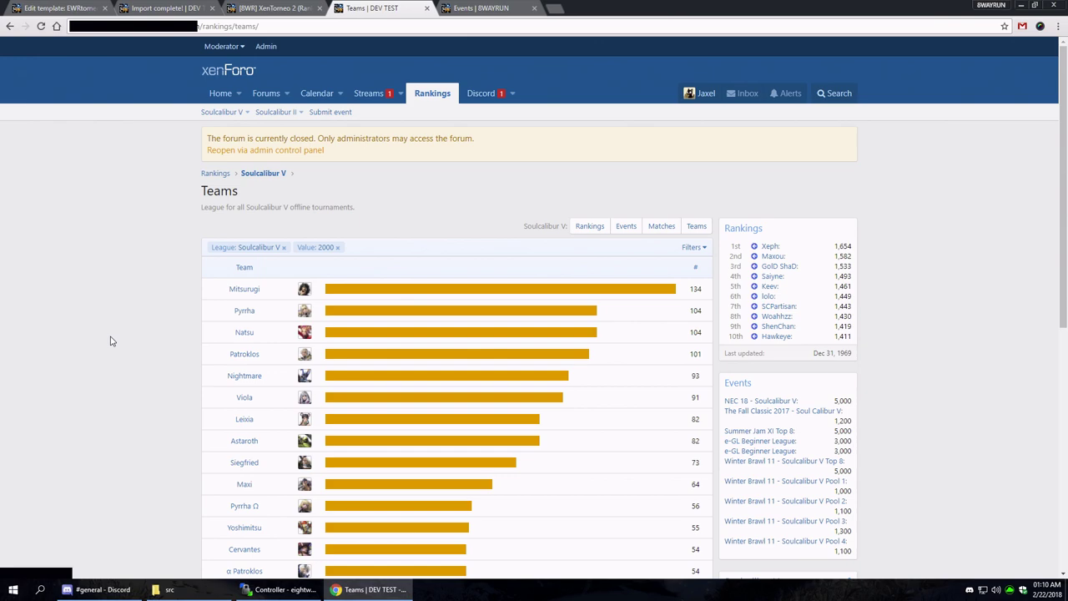
Step: Raise the Teams chart's event-value threshold to 5000
{"action": "left_click", "coordinate": [692, 247]}
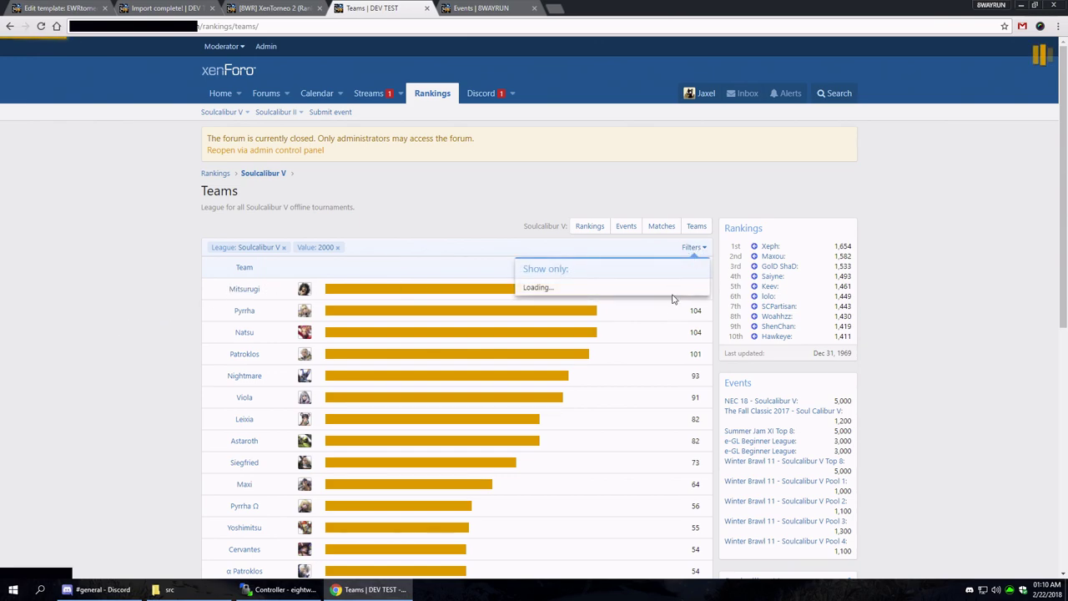
{"action": "double_click", "coordinate": [578, 383]}
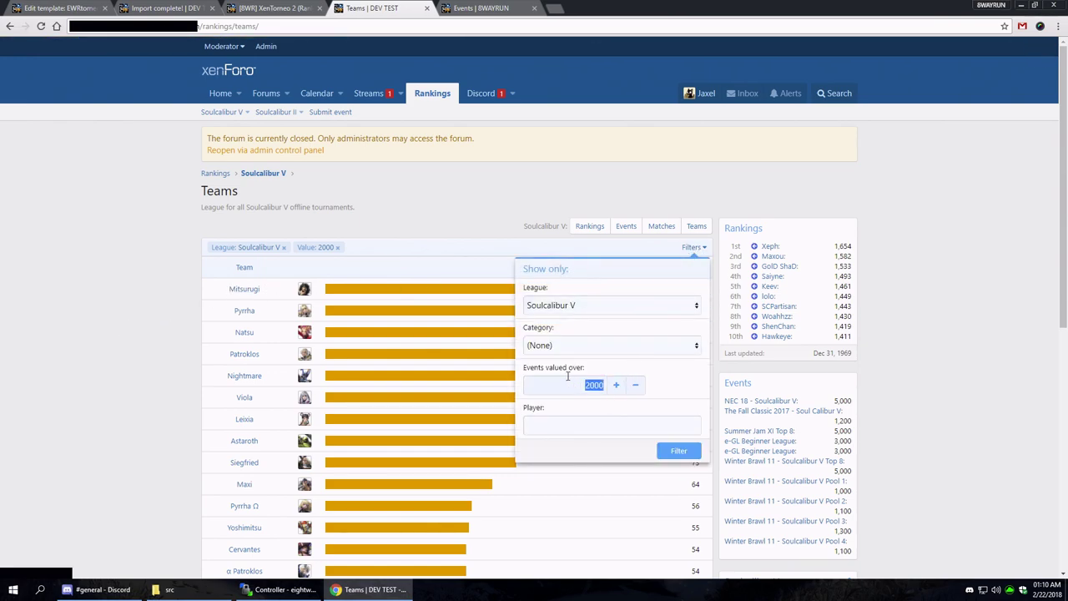
{"action": "type", "text": "5000"}
{"action": "key", "text": "Return"}
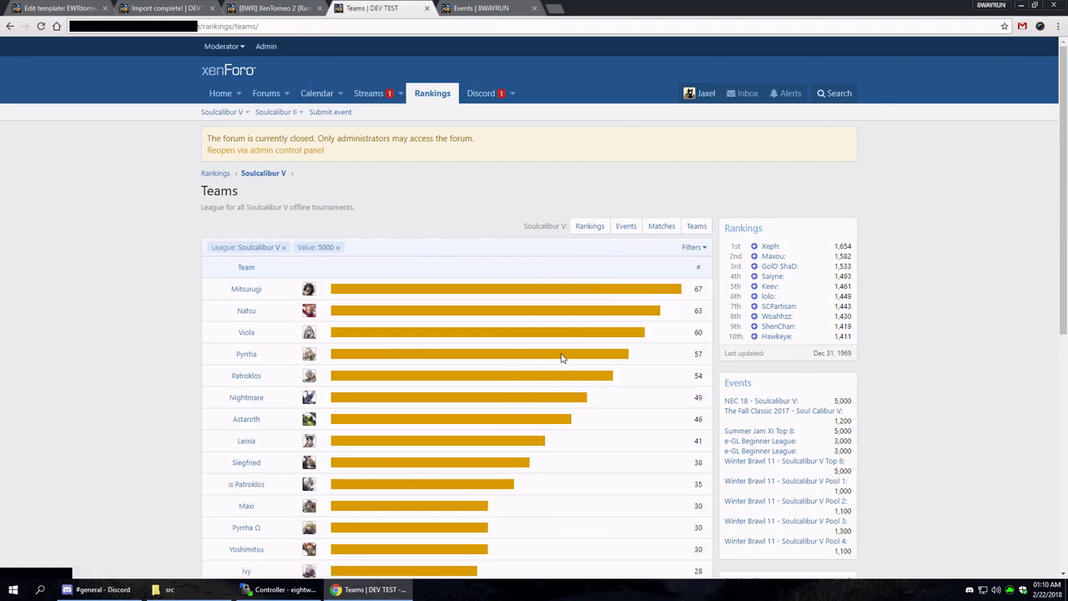
{"action": "scroll", "coordinate": [566, 357], "scroll_direction": "down", "scroll_amount": 2}
{"action": "scroll", "coordinate": [567, 357], "scroll_direction": "up", "scroll_amount": 2}
{"action": "scroll", "coordinate": [567, 353], "scroll_direction": "down", "scroll_amount": 4}
{"action": "scroll", "coordinate": [567, 353], "scroll_direction": "up", "scroll_amount": 4}
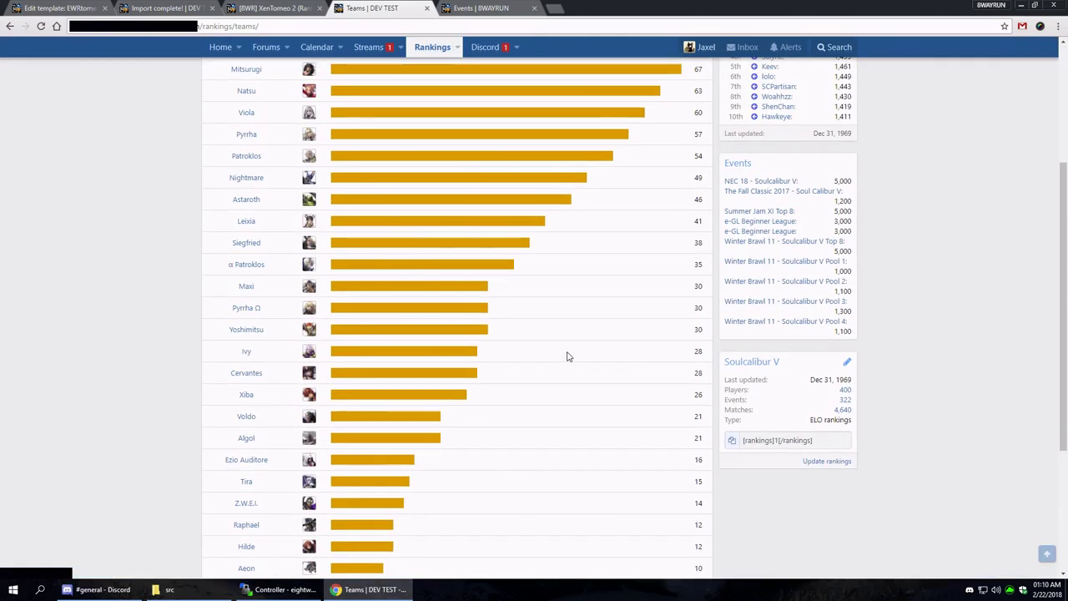
Step: Add a filter for one player to the Teams chart
{"action": "left_click", "coordinate": [694, 248]}
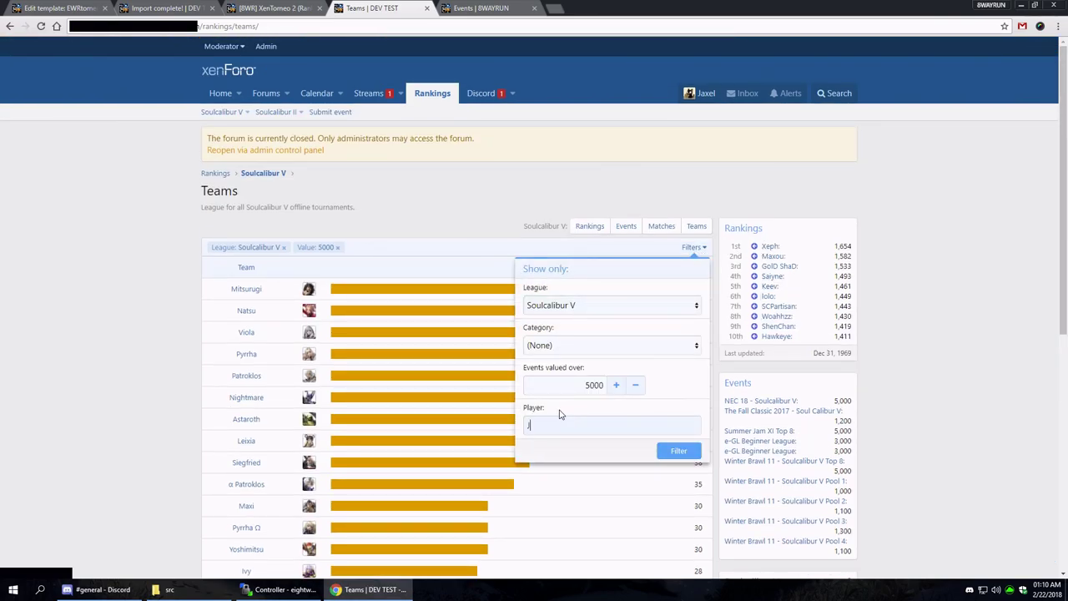
{"action": "double_click", "coordinate": [578, 386]}
{"action": "left_click", "coordinate": [672, 451]}
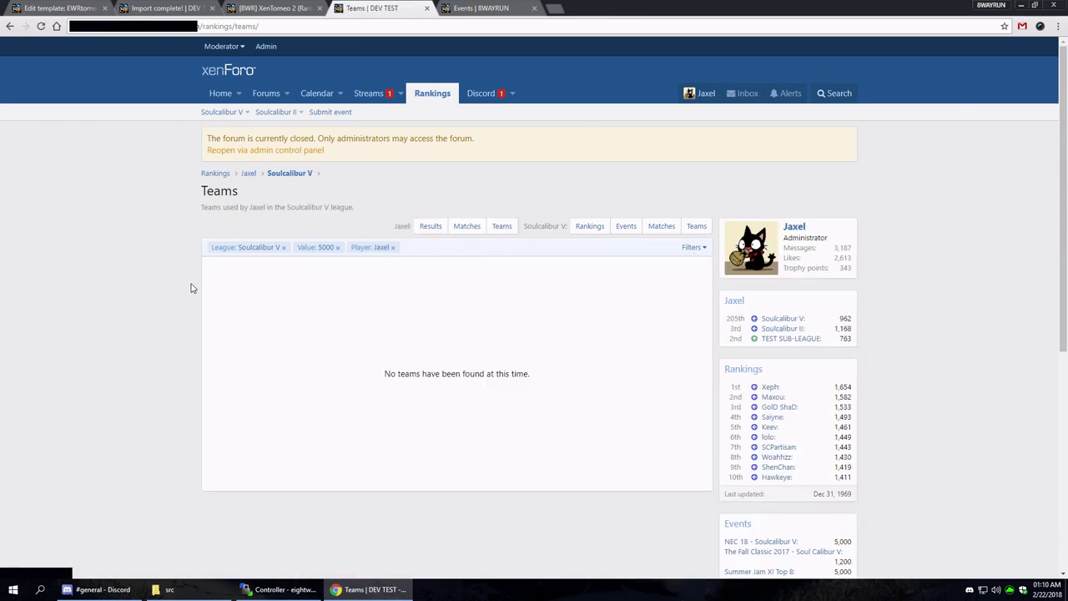
Step: Drop the 5000 event-value filter and open the player's tournament results history
{"action": "left_click", "coordinate": [338, 248]}
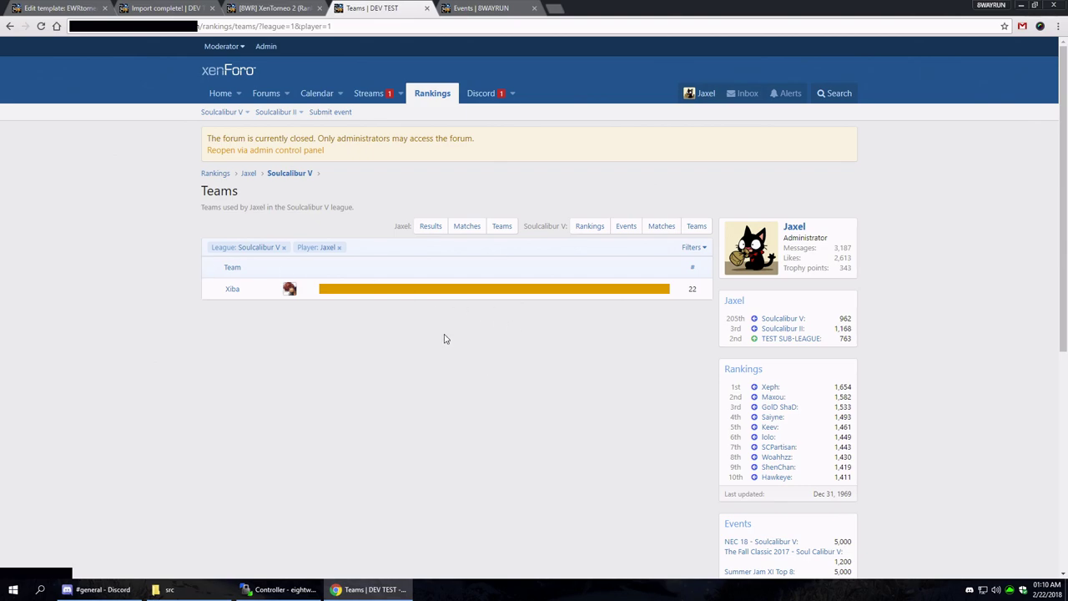
{"action": "left_click", "coordinate": [431, 230]}
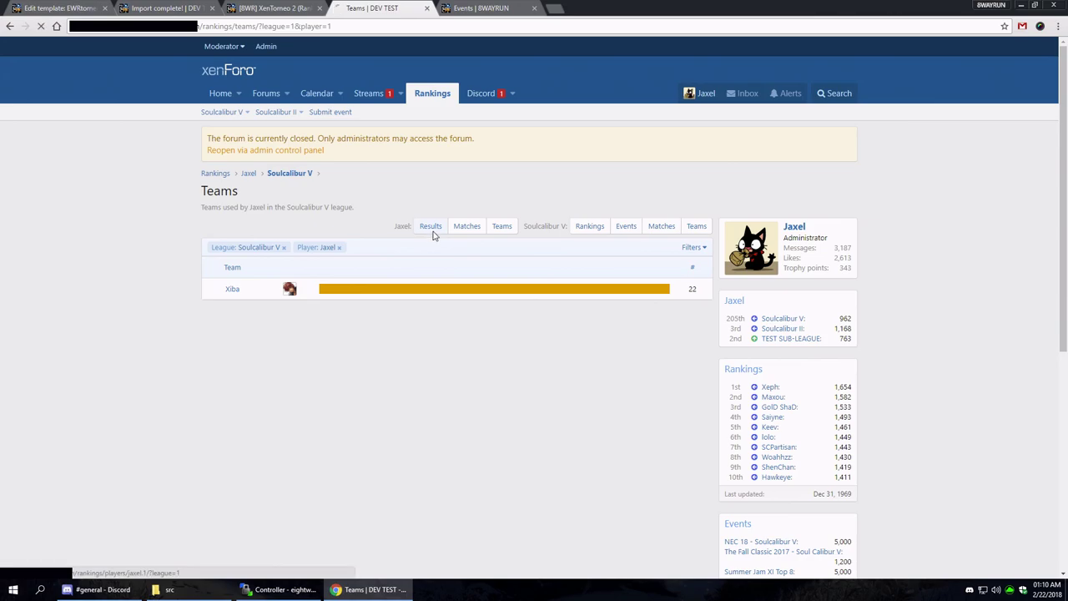
{"action": "scroll", "coordinate": [334, 259], "scroll_direction": "down", "scroll_amount": 10}
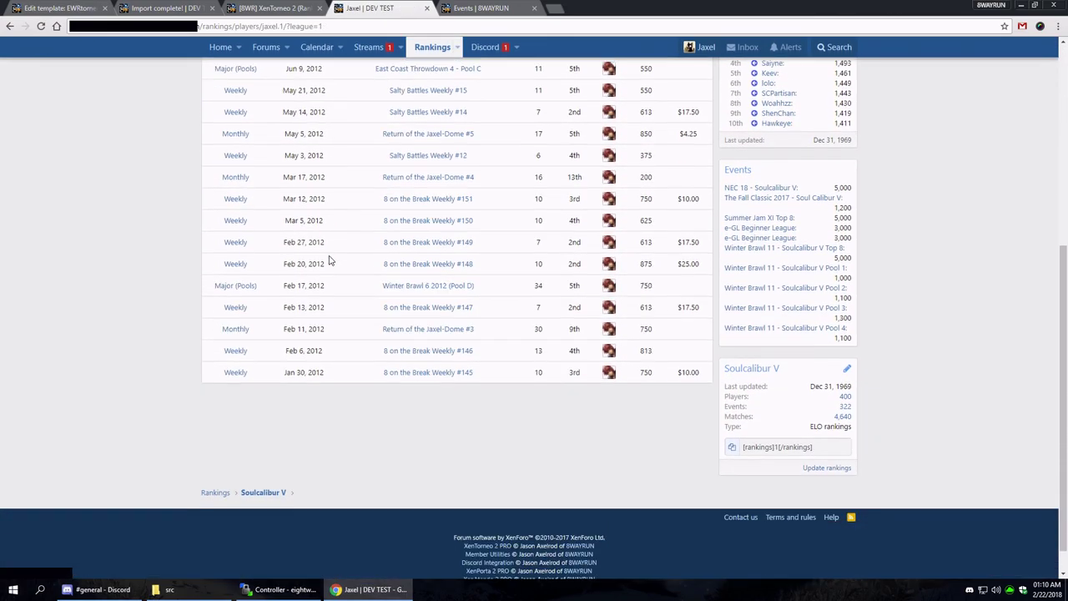
{"action": "scroll", "coordinate": [330, 259], "scroll_direction": "up", "scroll_amount": 10}
{"action": "scroll", "coordinate": [330, 259], "scroll_direction": "down", "scroll_amount": 2}
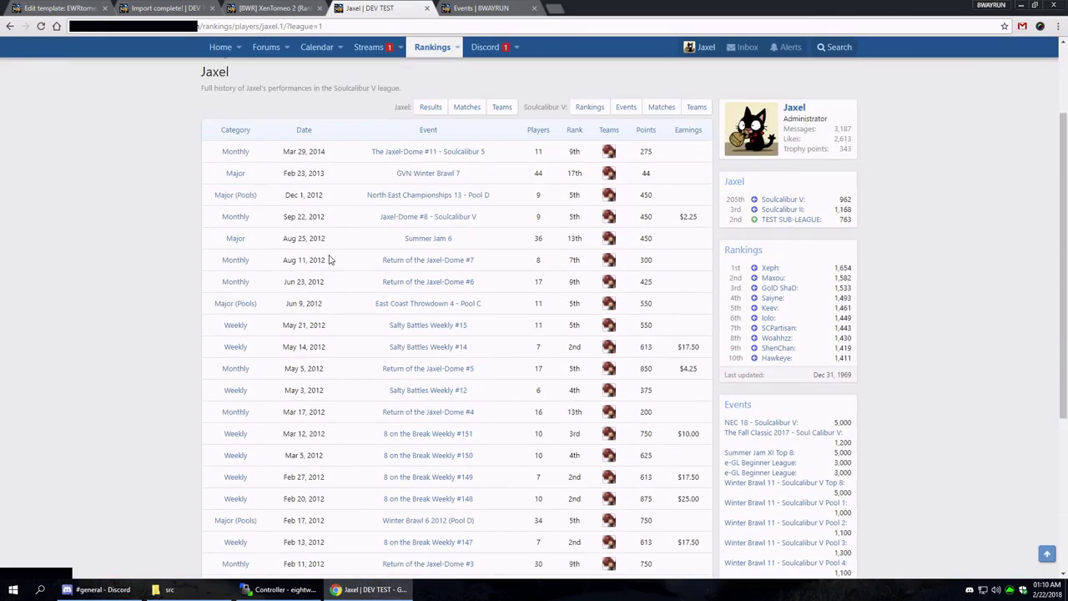
{"action": "scroll", "coordinate": [334, 250], "scroll_direction": "up", "scroll_amount": 2}
Step: Filter the player's Soulcalibur V matches to one opponent, leaving five matches from 2012
{"action": "left_click", "coordinate": [469, 231]}
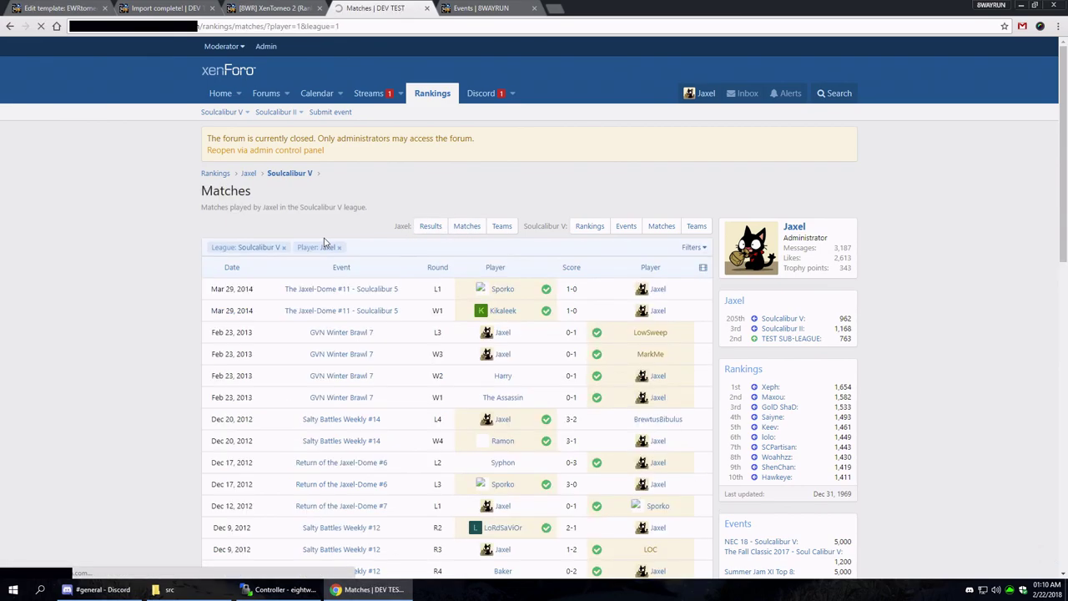
{"action": "scroll", "coordinate": [324, 240], "scroll_direction": "down", "scroll_amount": 6}
{"action": "scroll", "coordinate": [324, 242], "scroll_direction": "up", "scroll_amount": 3}
{"action": "scroll", "coordinate": [324, 240], "scroll_direction": "up", "scroll_amount": 3}
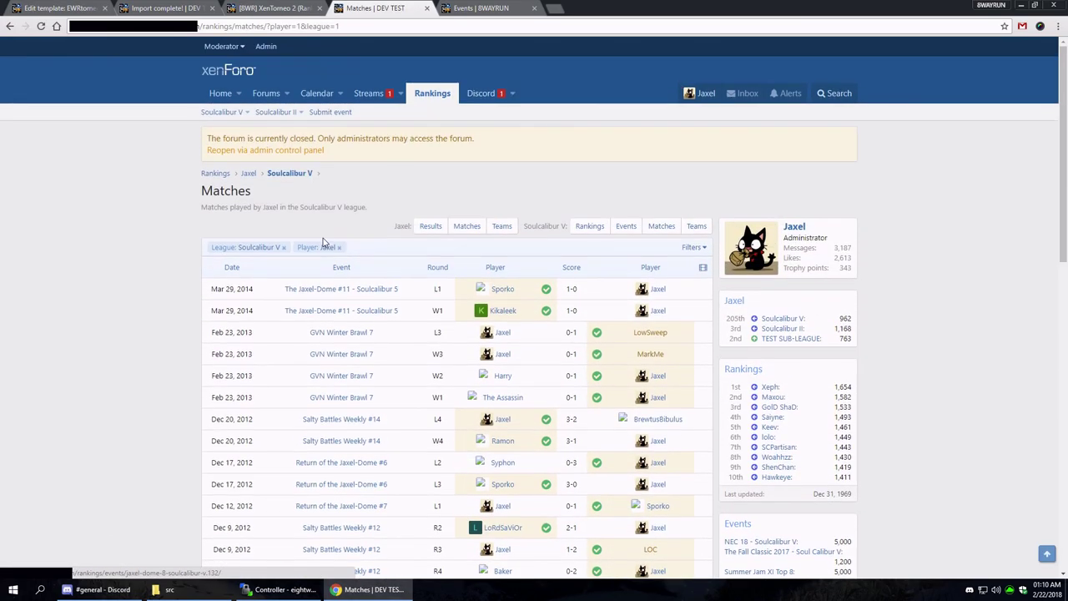
{"action": "left_click", "coordinate": [691, 248]}
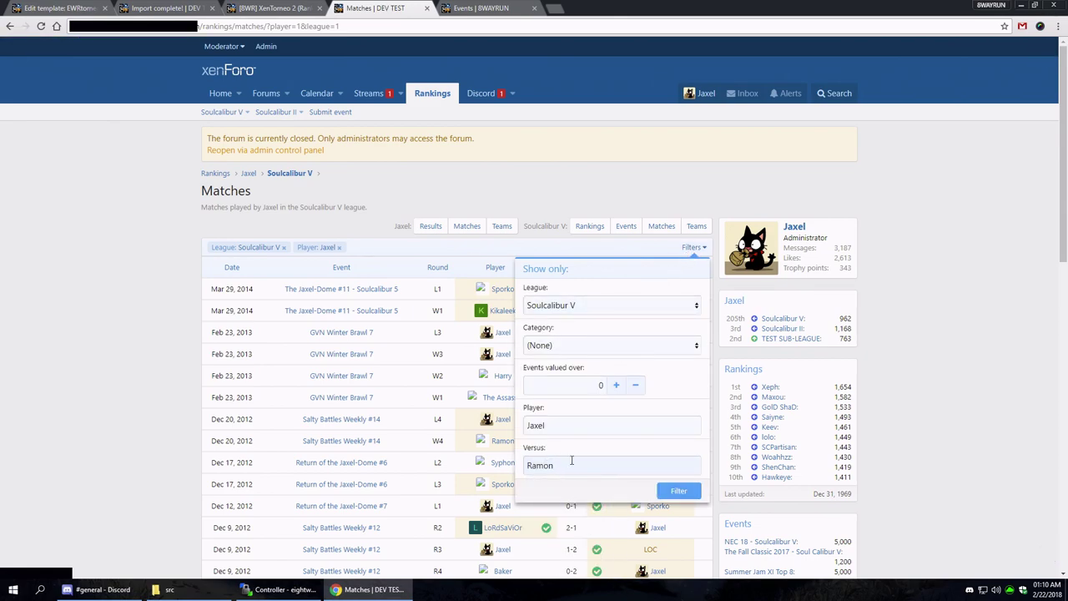
{"action": "left_click", "coordinate": [682, 490]}
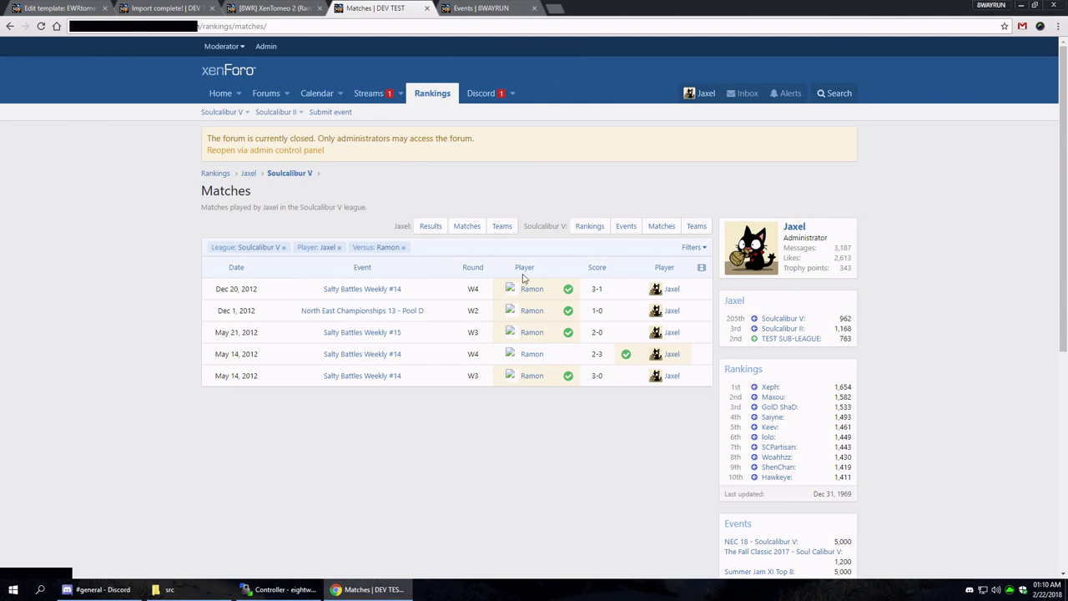
{"action": "left_click", "coordinate": [692, 249]}
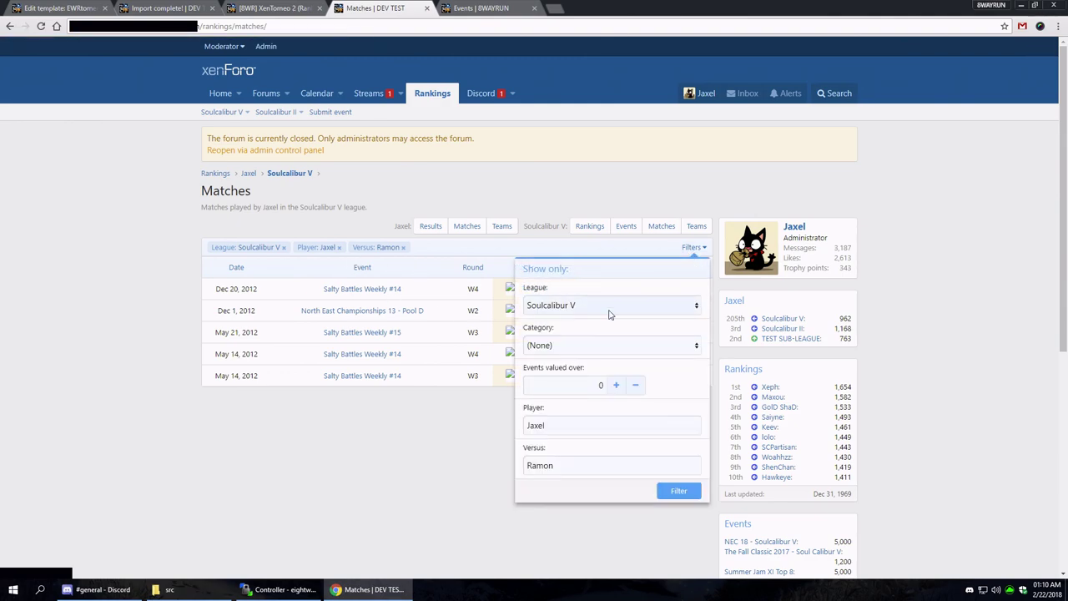
{"action": "left_click", "coordinate": [428, 477]}
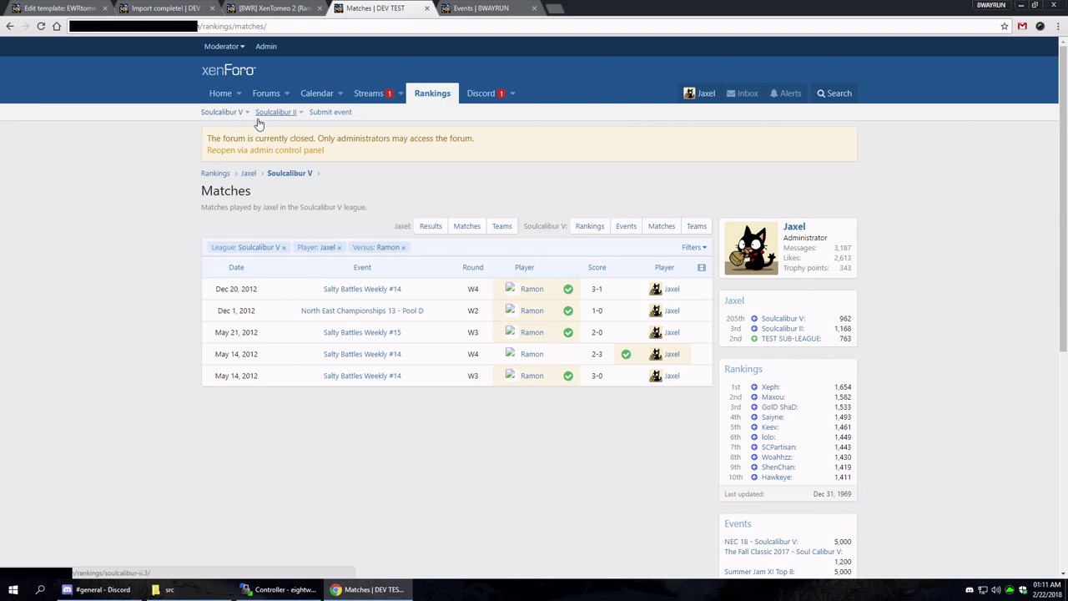
Step: Open Submit event, preview the CSV Records upload form, then return to the source choices
{"action": "left_click", "coordinate": [336, 113]}
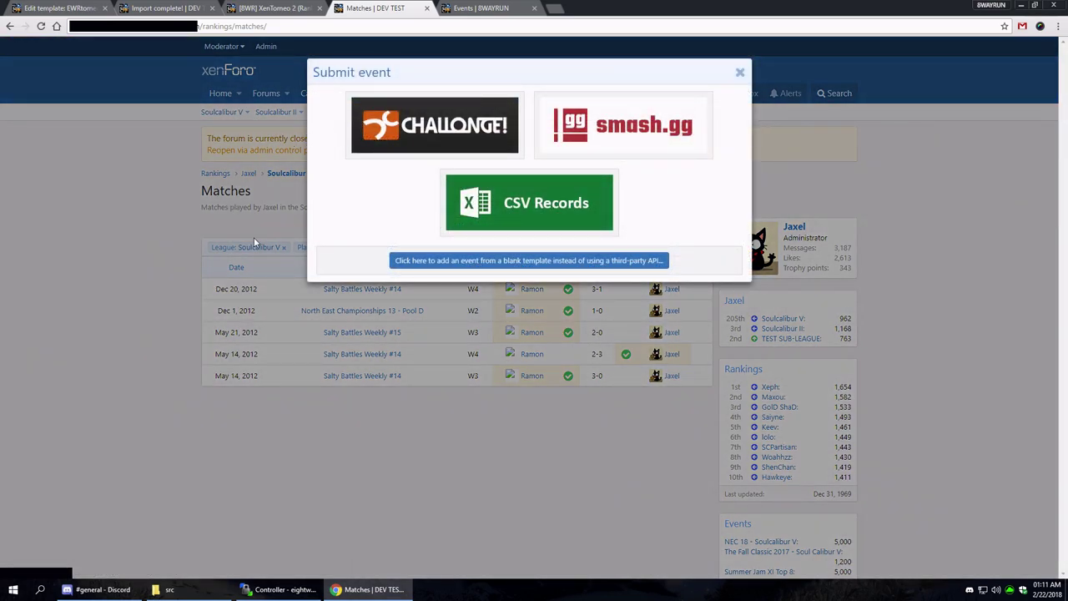
{"action": "left_click", "coordinate": [545, 211]}
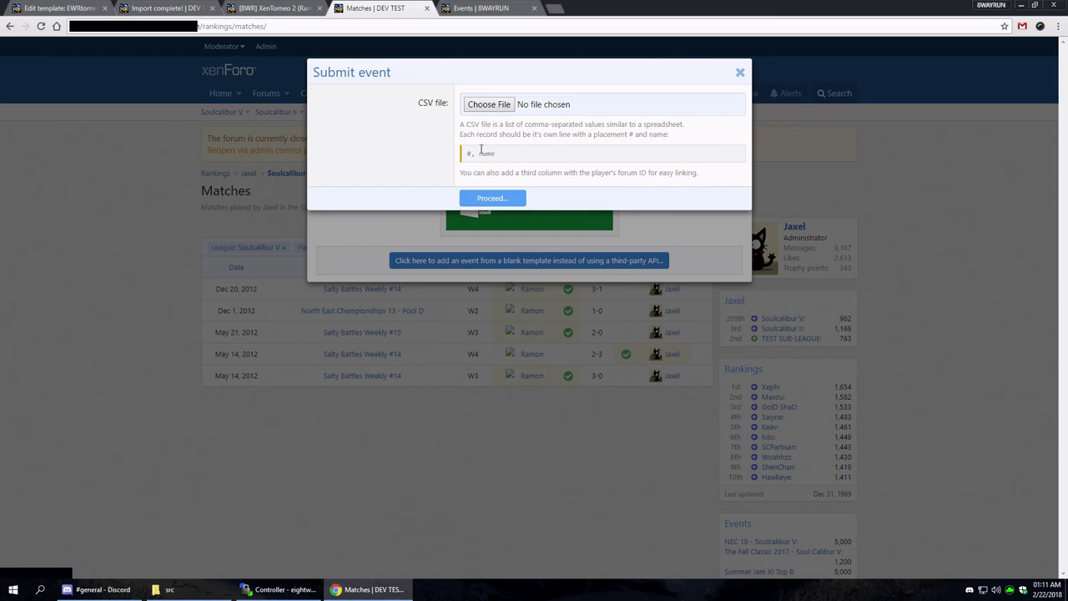
{"action": "left_click", "coordinate": [389, 231]}
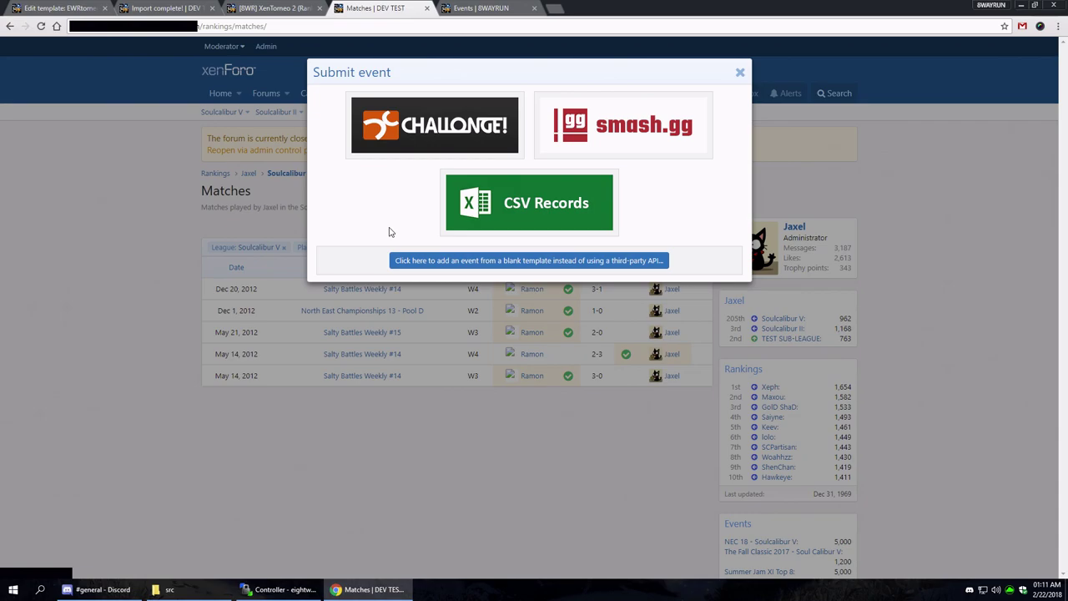
Step: Show the 8WAYRUN Submit Events page listing Challonge, smash.gg, TioPro and CSV Records imports
{"action": "left_click", "coordinate": [482, 7]}
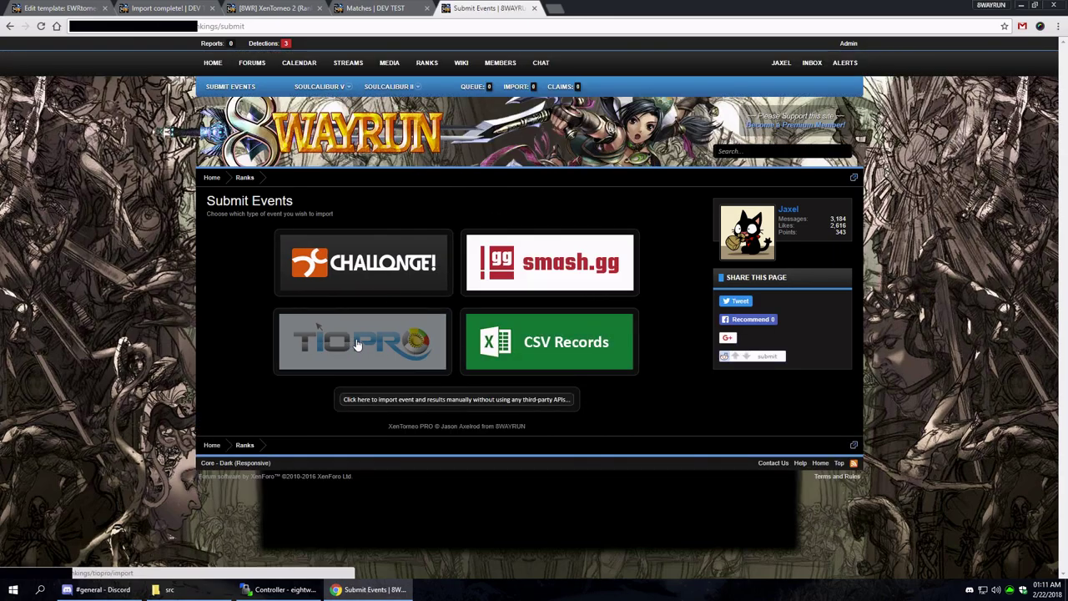
{"action": "key", "text": "ctrl+shift+Tab"}
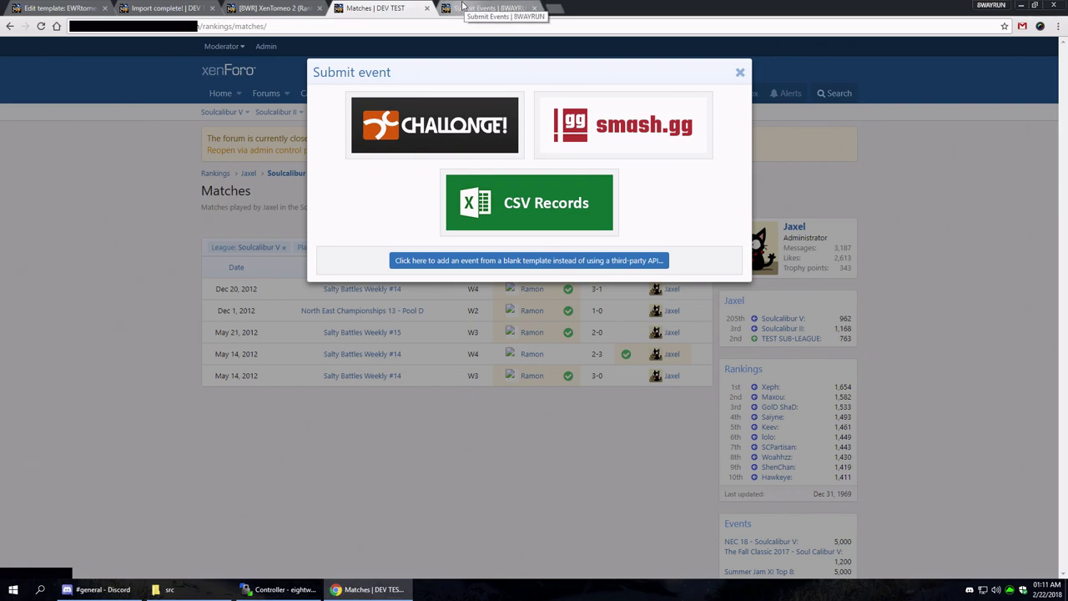
{"action": "left_click", "coordinate": [469, 7]}
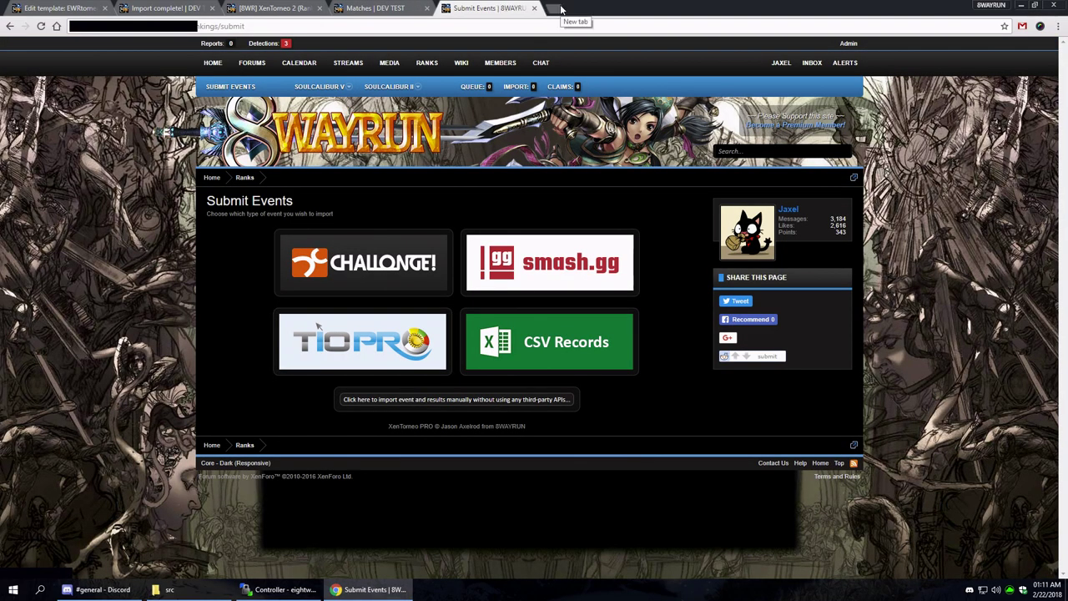
Step: Open The Break Weekly #451 bracket on Challonge in a new tab and copy its URL
{"action": "left_click", "coordinate": [561, 9]}
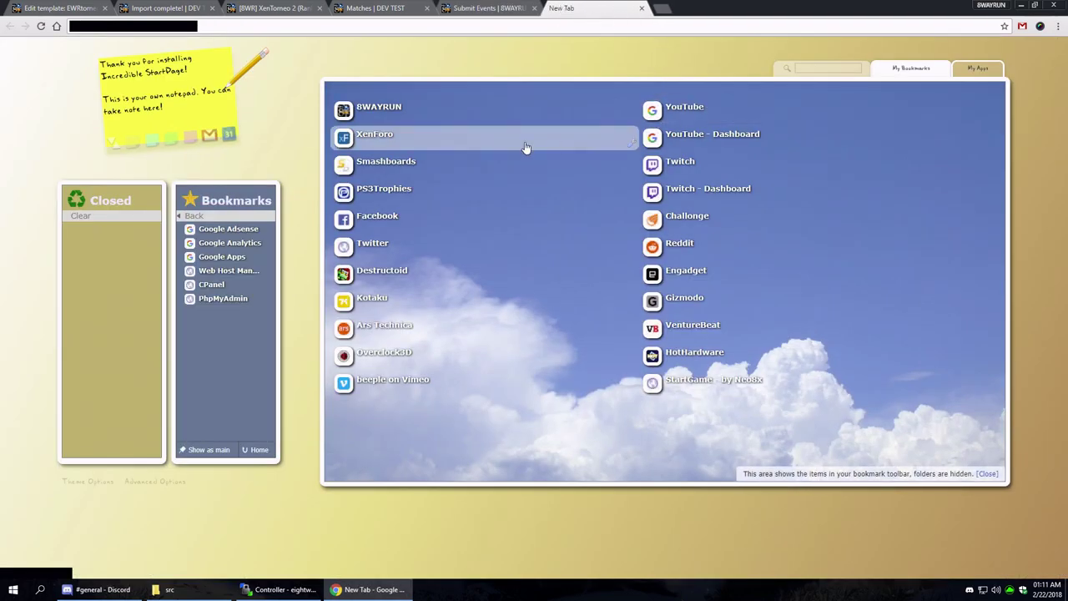
{"action": "left_click", "coordinate": [684, 221]}
{"action": "left_click", "coordinate": [535, 8]}
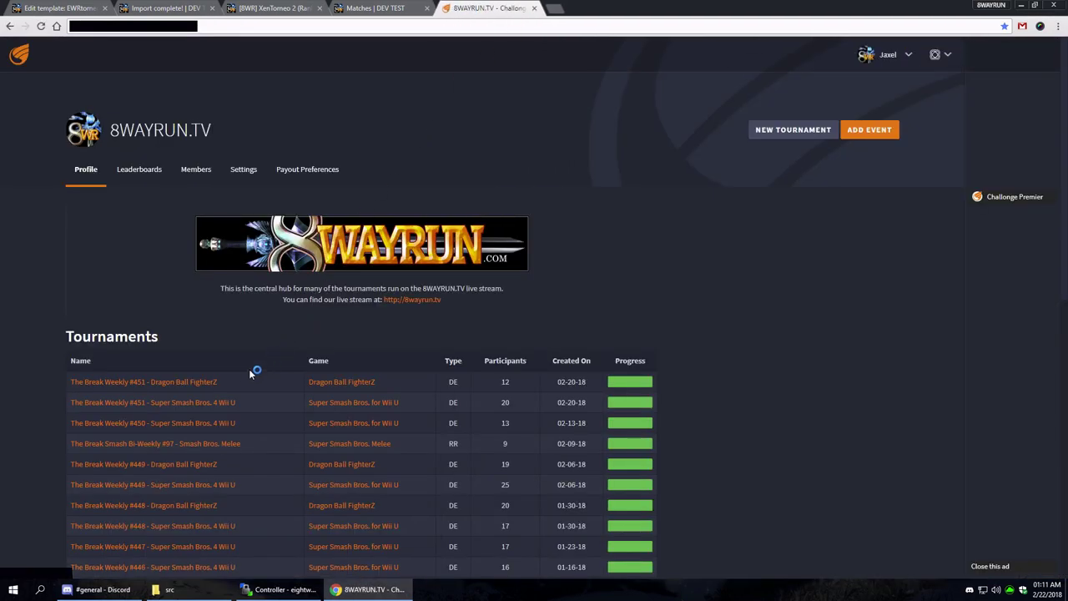
{"action": "left_click", "coordinate": [178, 382]}
{"action": "left_click", "coordinate": [562, 31]}
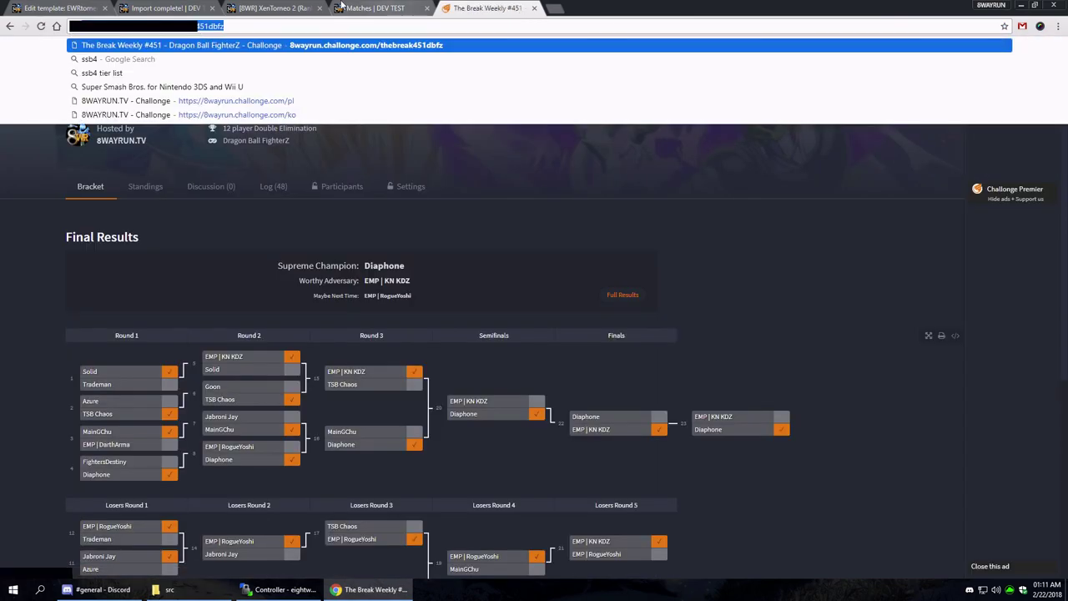
{"action": "left_click", "coordinate": [276, 8]}
Step: Import the copied Challonge bracket URL and complete the venue as Dunellen, NJ
{"action": "left_click", "coordinate": [423, 7]}
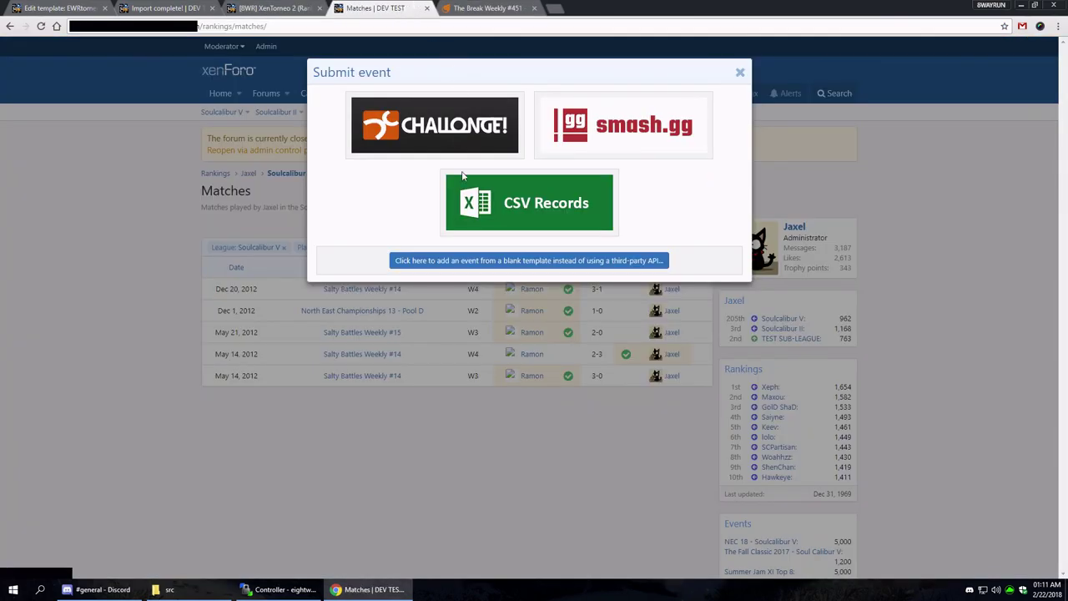
{"action": "left_click", "coordinate": [431, 128]}
{"action": "type", "text": "http://8wayrun.challonge.com/thebreak451dbfz"}
{"action": "left_click", "coordinate": [472, 137]}
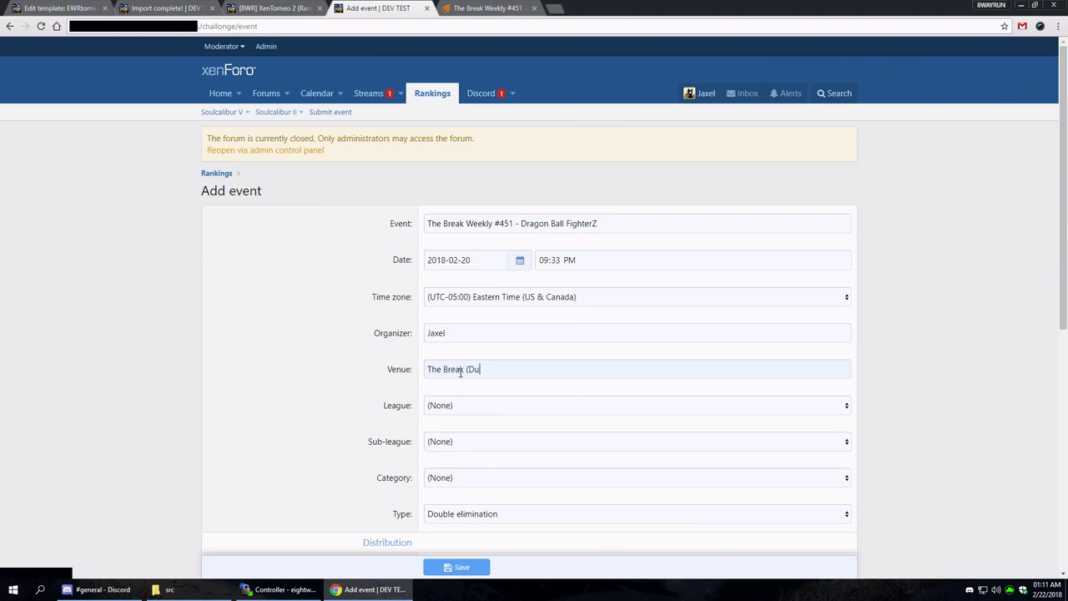
{"action": "type", "text": ", NJ"}
Step: Assign the event to the Soulcalibur V league and TEST SUB-LEAGUE sub-league
{"action": "left_click", "coordinate": [484, 407]}
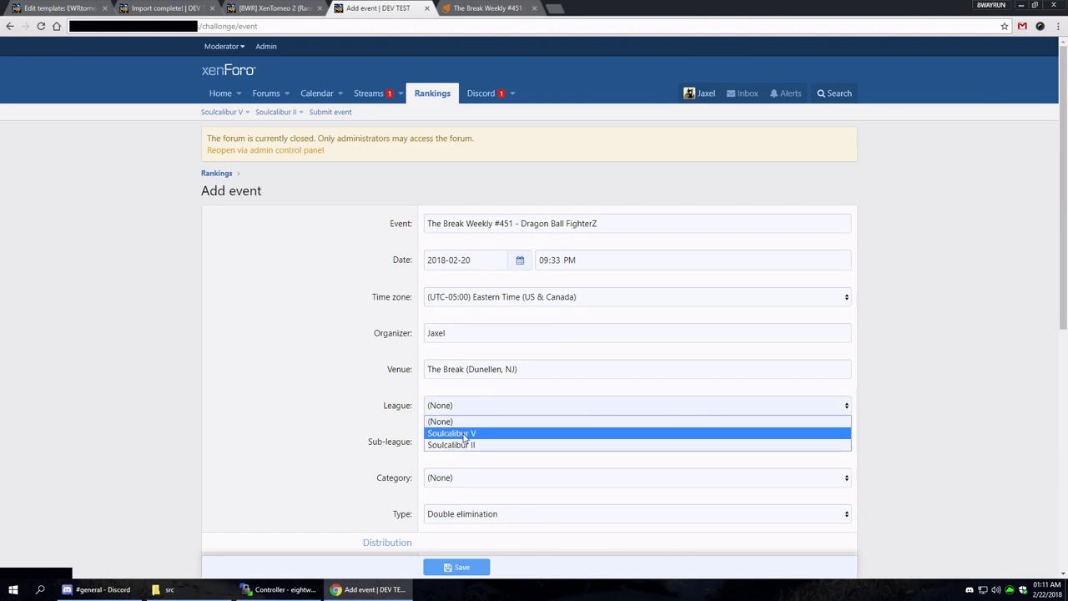
{"action": "left_click", "coordinate": [464, 434]}
{"action": "left_click_drag", "start_coordinate": [539, 223], "coordinate": [693, 220]}
{"action": "left_click", "coordinate": [484, 447]}
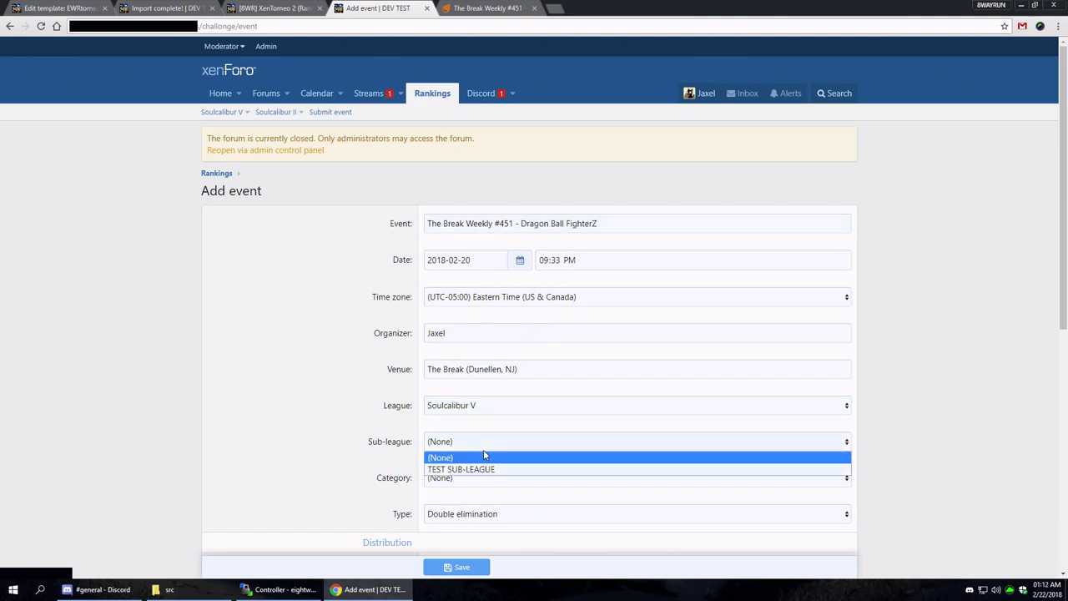
{"action": "left_click", "coordinate": [468, 470]}
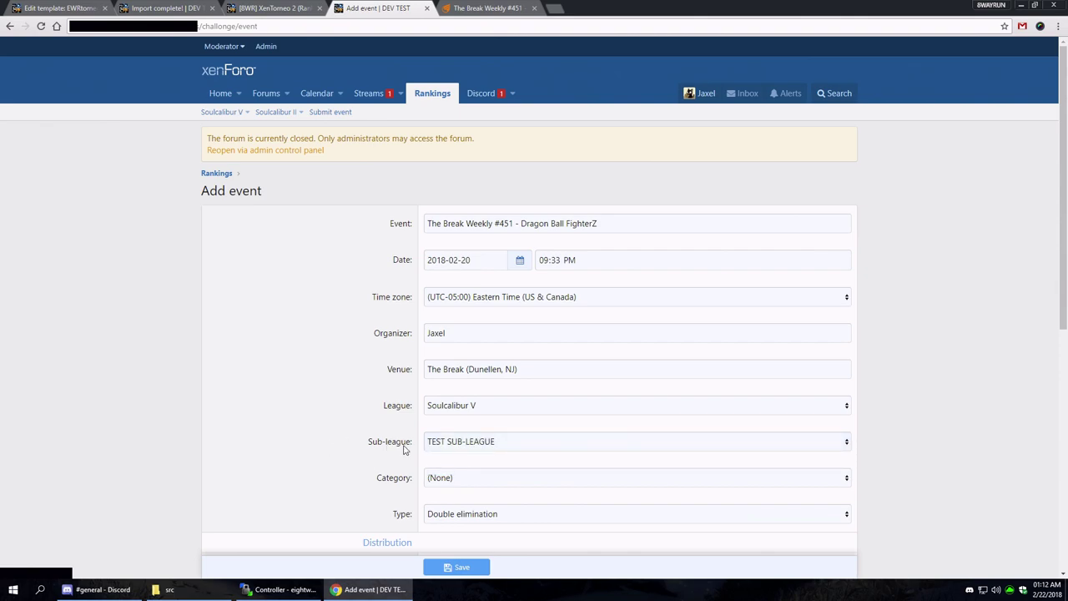
{"action": "left_click", "coordinate": [468, 482]}
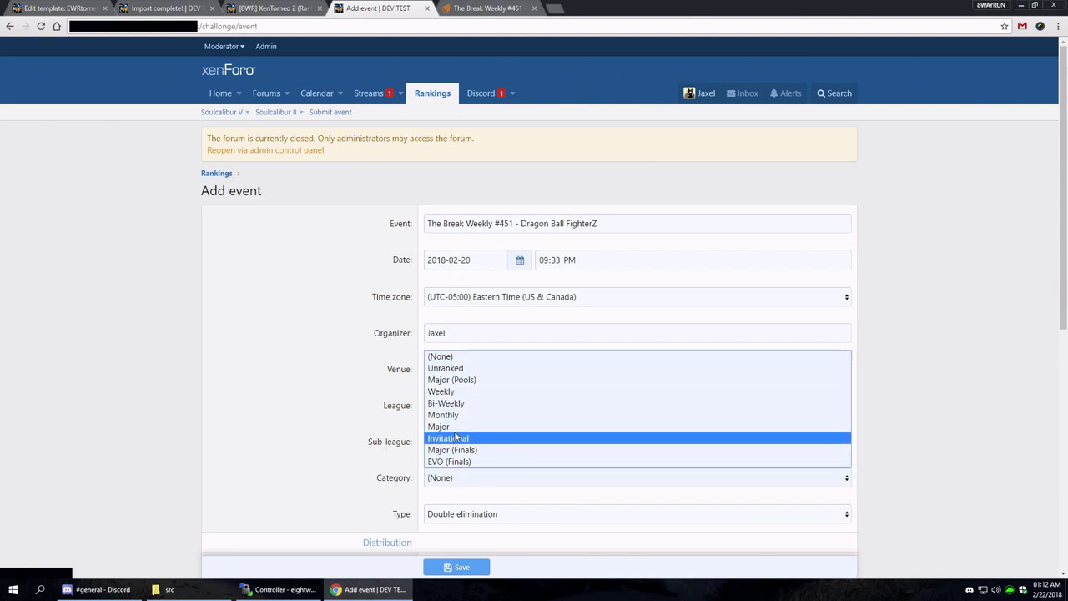
Step: Set the event category to Weekly and preview the bracket in the Media section
{"action": "left_click", "coordinate": [467, 389]}
{"action": "scroll", "coordinate": [287, 380], "scroll_direction": "down", "scroll_amount": 3}
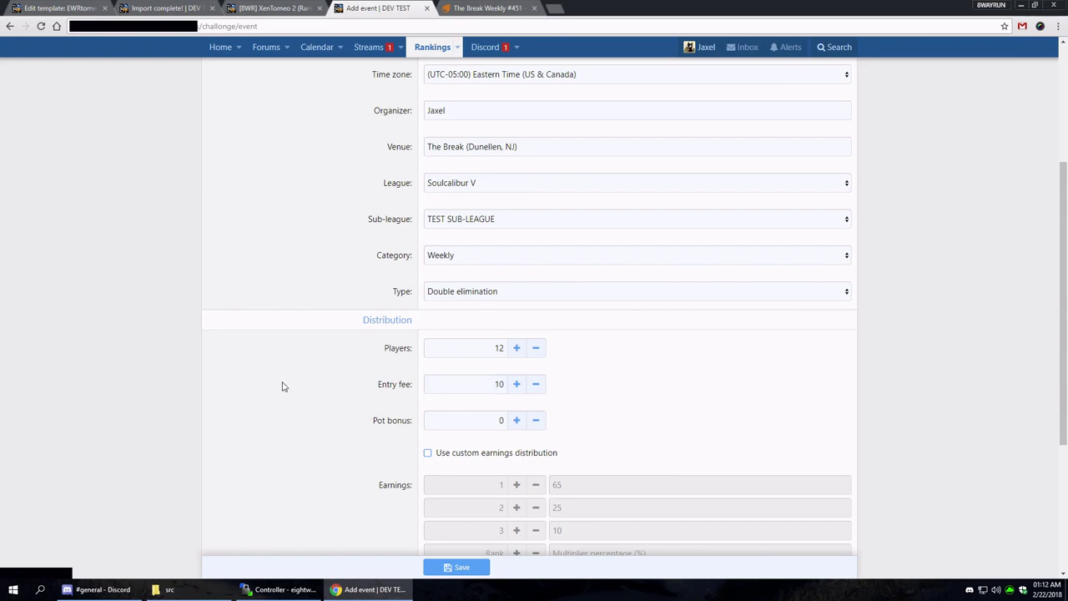
{"action": "scroll", "coordinate": [288, 384], "scroll_direction": "down", "scroll_amount": 3}
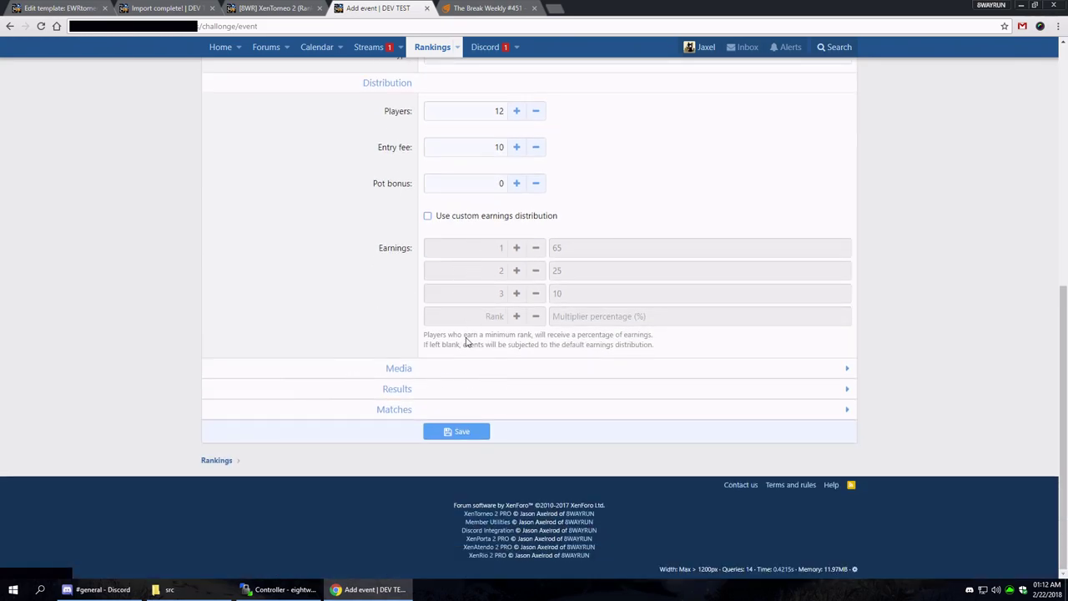
{"action": "left_click", "coordinate": [431, 368]}
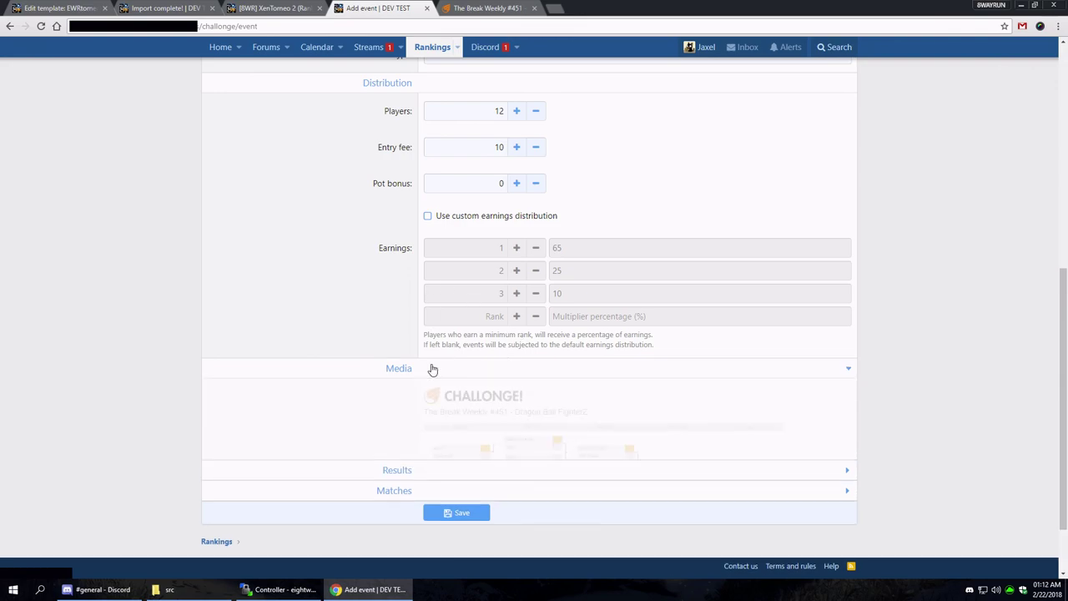
{"action": "scroll", "coordinate": [314, 303], "scroll_direction": "down", "scroll_amount": 4}
{"action": "scroll", "coordinate": [326, 308], "scroll_direction": "up", "scroll_amount": 2}
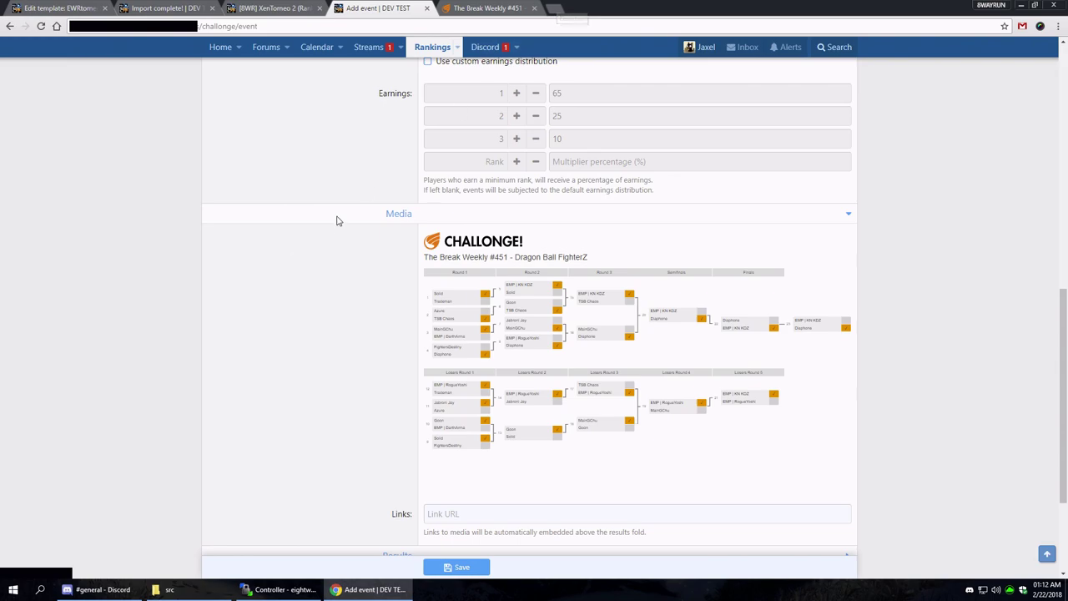
{"action": "left_click", "coordinate": [395, 213]}
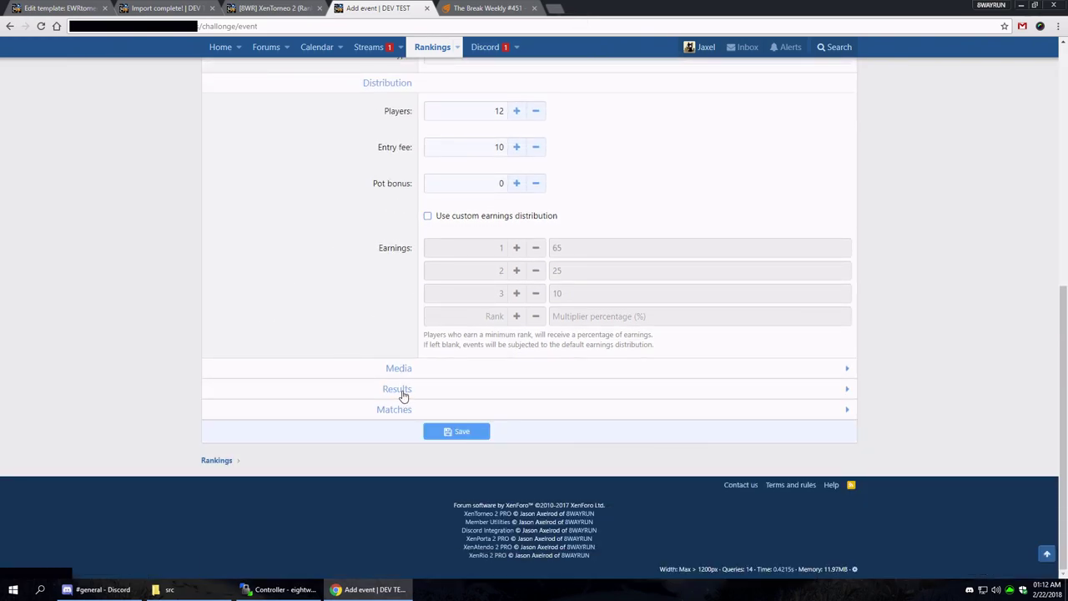
Step: Review the imported placings and match list in the Results and Matches sections
{"action": "left_click", "coordinate": [401, 391]}
{"action": "scroll", "coordinate": [324, 352], "scroll_direction": "down", "scroll_amount": 3}
{"action": "left_click", "coordinate": [426, 172]}
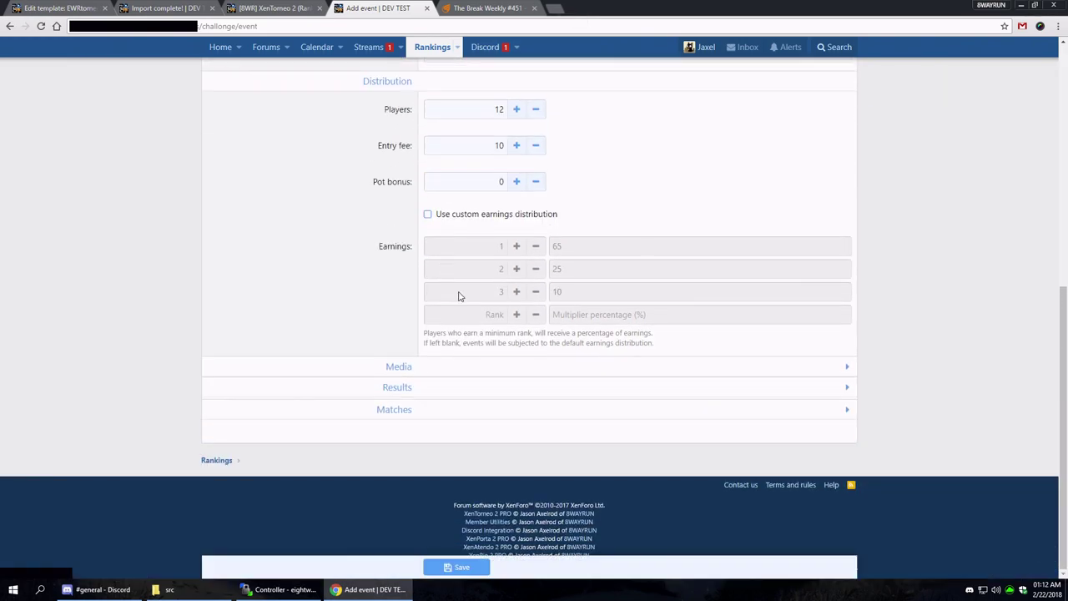
{"action": "left_click", "coordinate": [406, 415]}
{"action": "scroll", "coordinate": [334, 362], "scroll_direction": "down", "scroll_amount": 3}
{"action": "scroll", "coordinate": [336, 362], "scroll_direction": "up", "scroll_amount": 3}
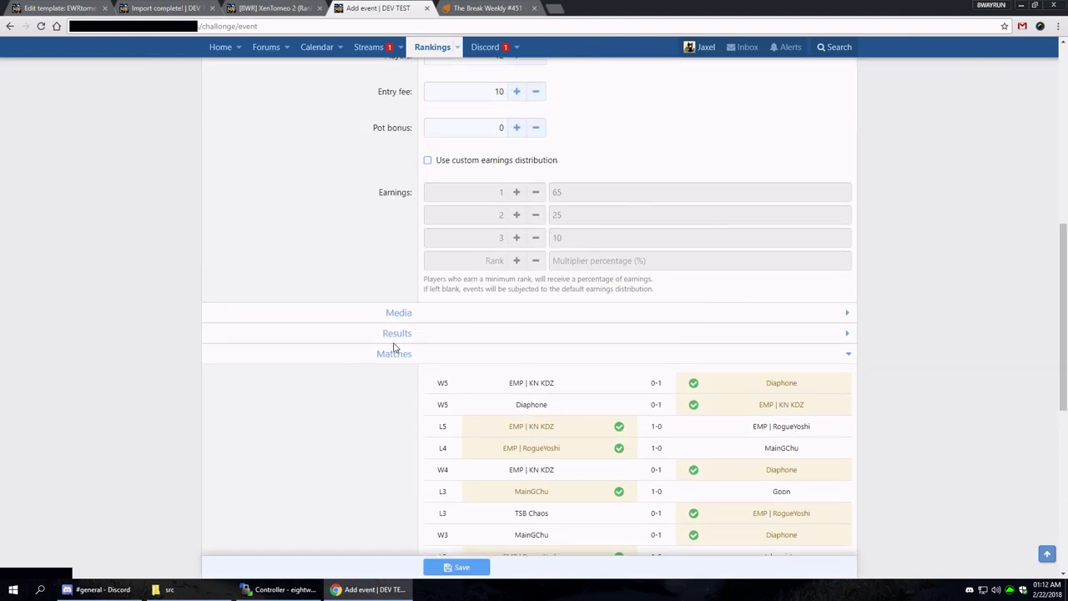
{"action": "left_click", "coordinate": [394, 355]}
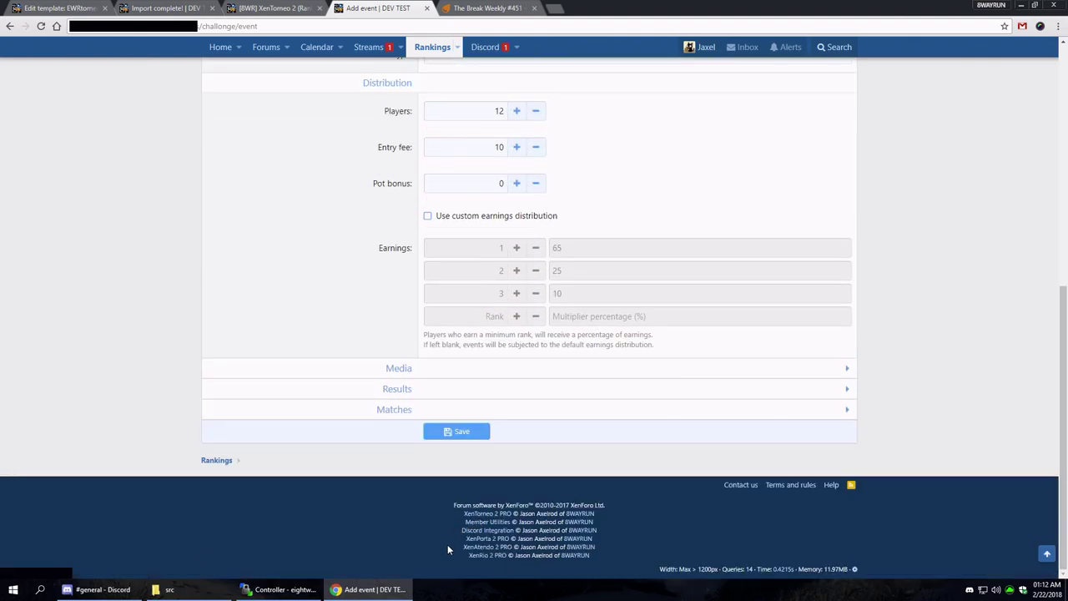
Step: Save the event and review the new page's bracket and zero-point placings
{"action": "left_click", "coordinate": [462, 432]}
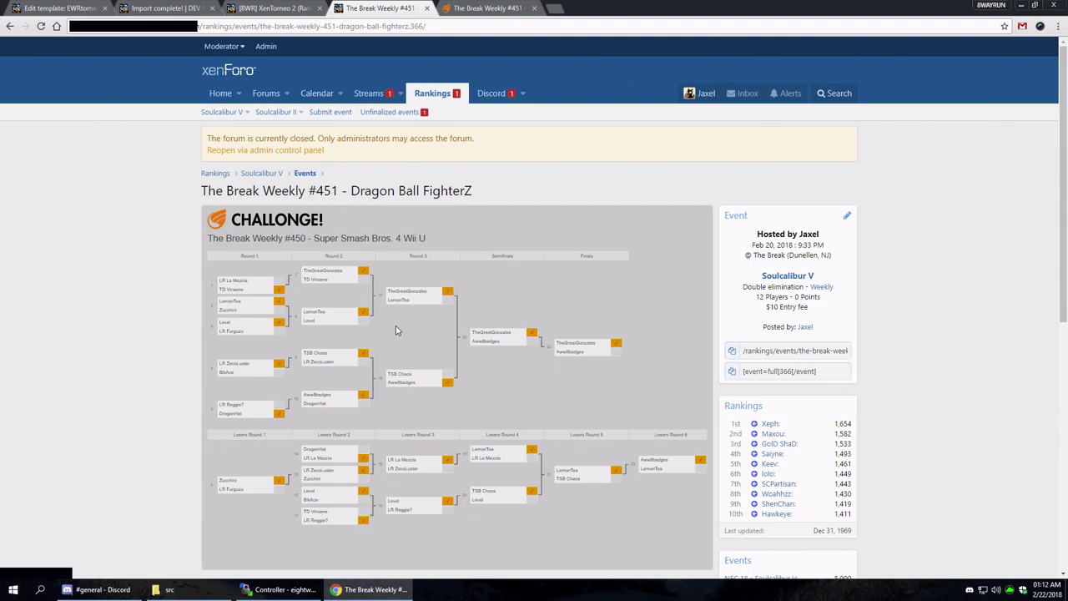
{"action": "scroll", "coordinate": [396, 325], "scroll_direction": "down", "scroll_amount": 1}
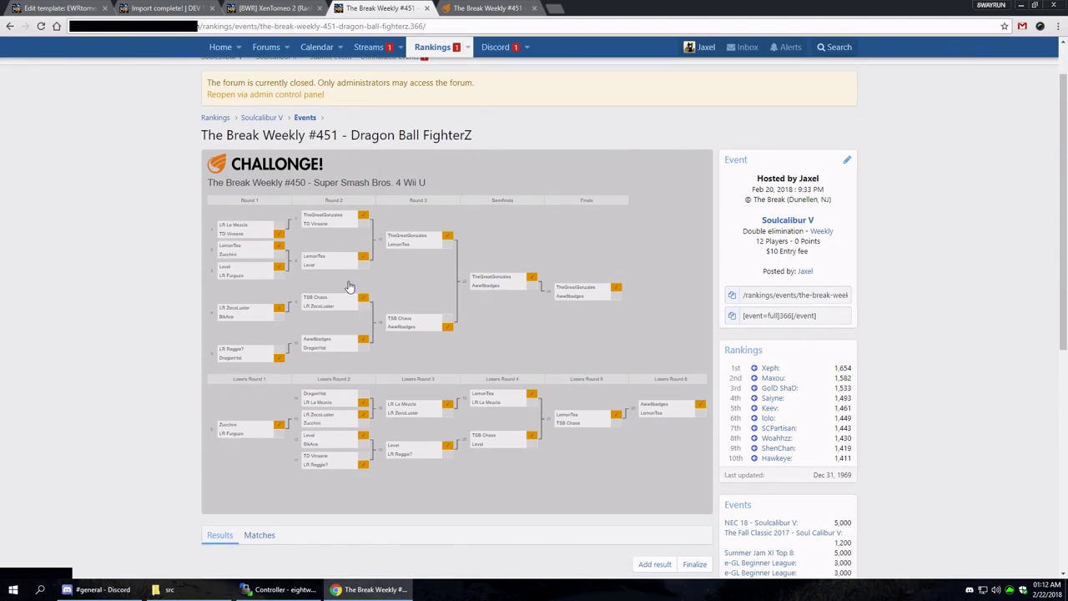
{"action": "scroll", "coordinate": [349, 286], "scroll_direction": "down", "scroll_amount": 5}
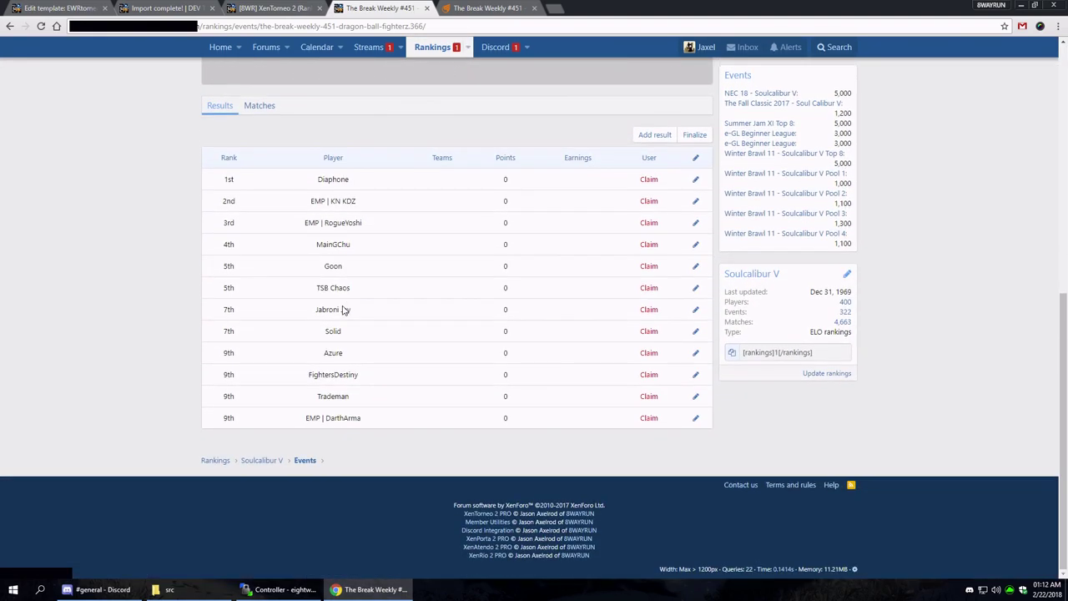
{"action": "scroll", "coordinate": [342, 309], "scroll_direction": "up", "scroll_amount": 1}
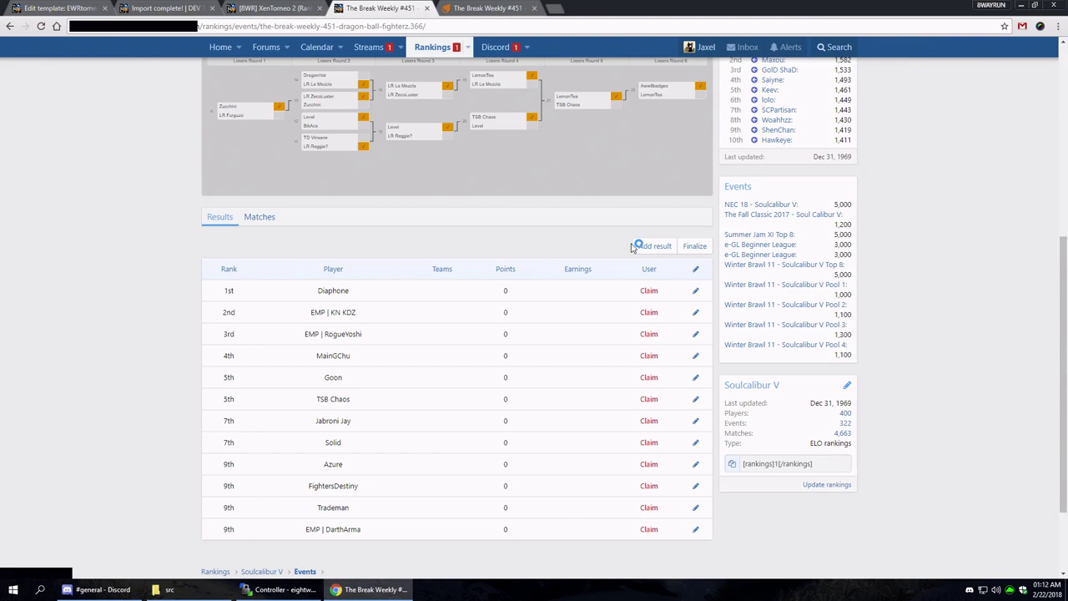
{"action": "scroll", "coordinate": [632, 247], "scroll_direction": "up", "scroll_amount": 5}
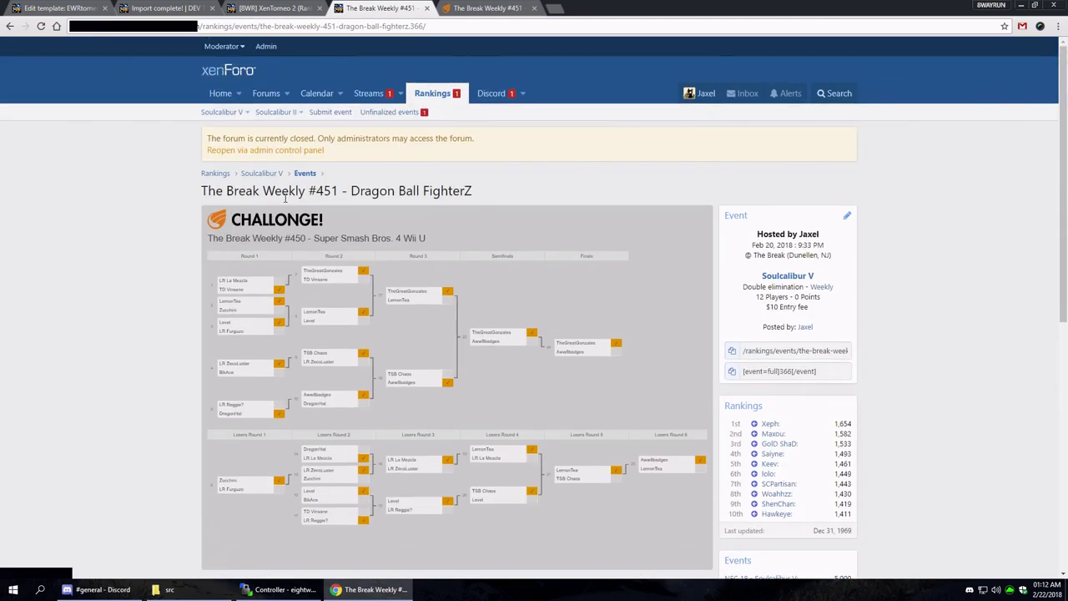
Step: Open the Soulcalibur V events list in a new tab, then return to The Break Weekly #451 page
{"action": "left_click", "coordinate": [247, 113]}
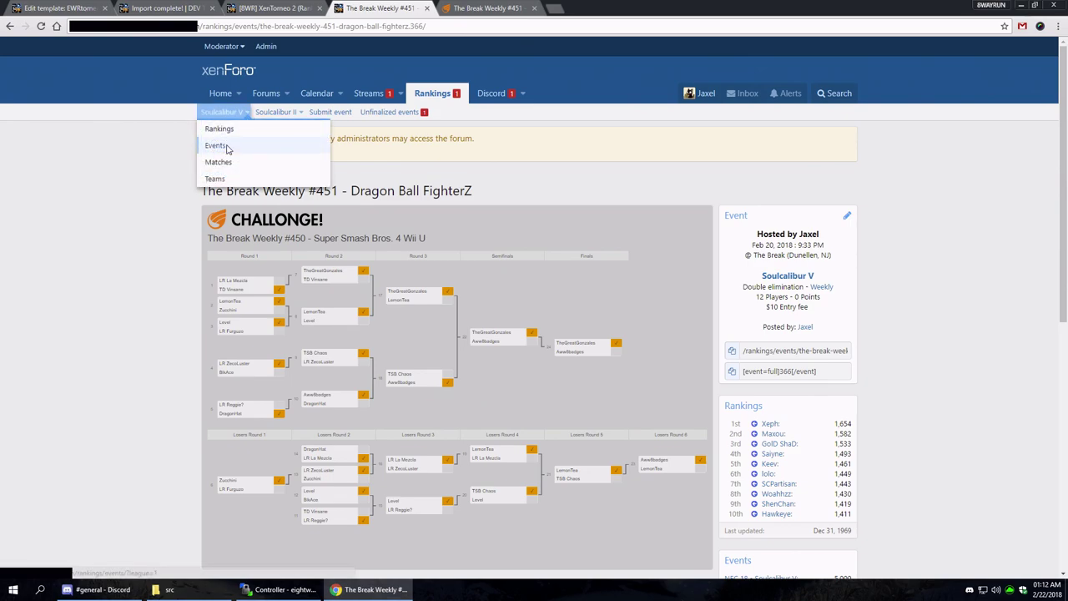
{"action": "middle_click", "coordinate": [216, 145]}
{"action": "scroll", "coordinate": [179, 303], "scroll_direction": "down", "scroll_amount": 4}
{"action": "scroll", "coordinate": [164, 307], "scroll_direction": "down", "scroll_amount": 5}
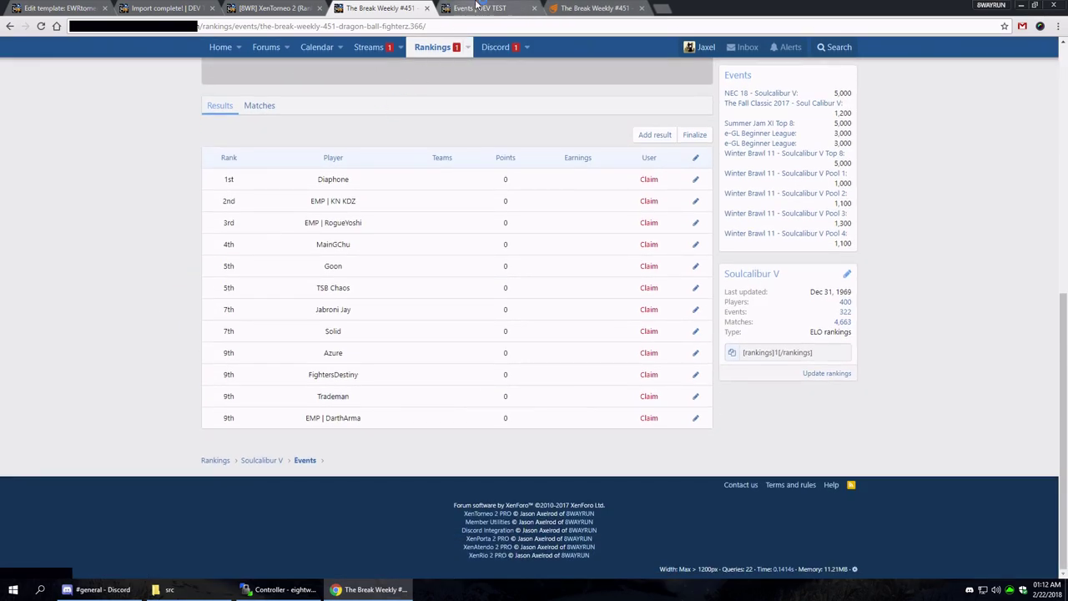
{"action": "key", "text": "ctrl+Tab"}
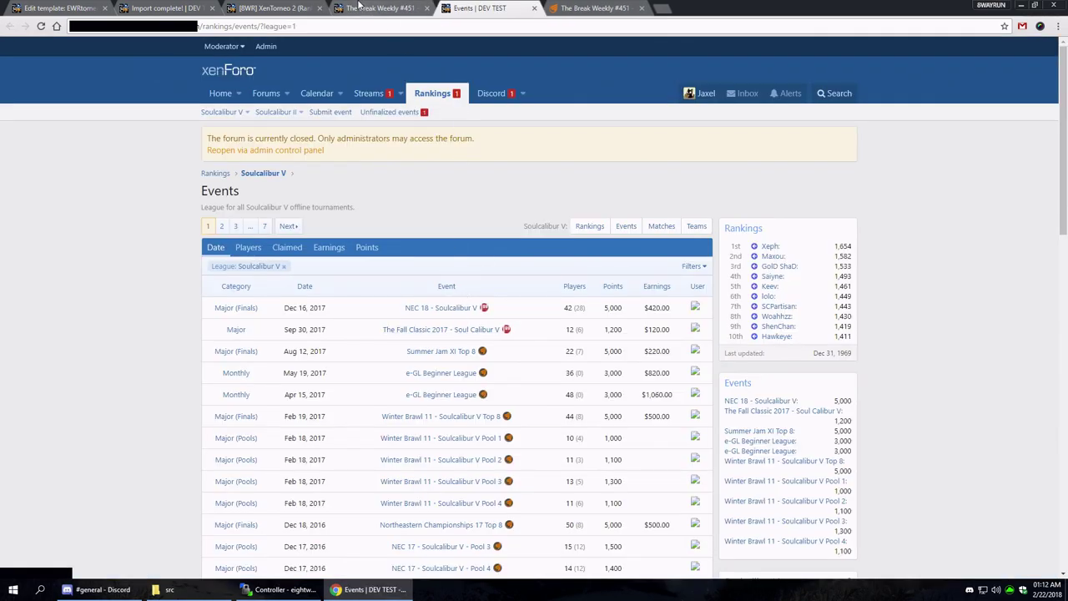
{"action": "left_click", "coordinate": [379, 8]}
{"action": "scroll", "coordinate": [172, 336], "scroll_direction": "up", "scroll_amount": 10}
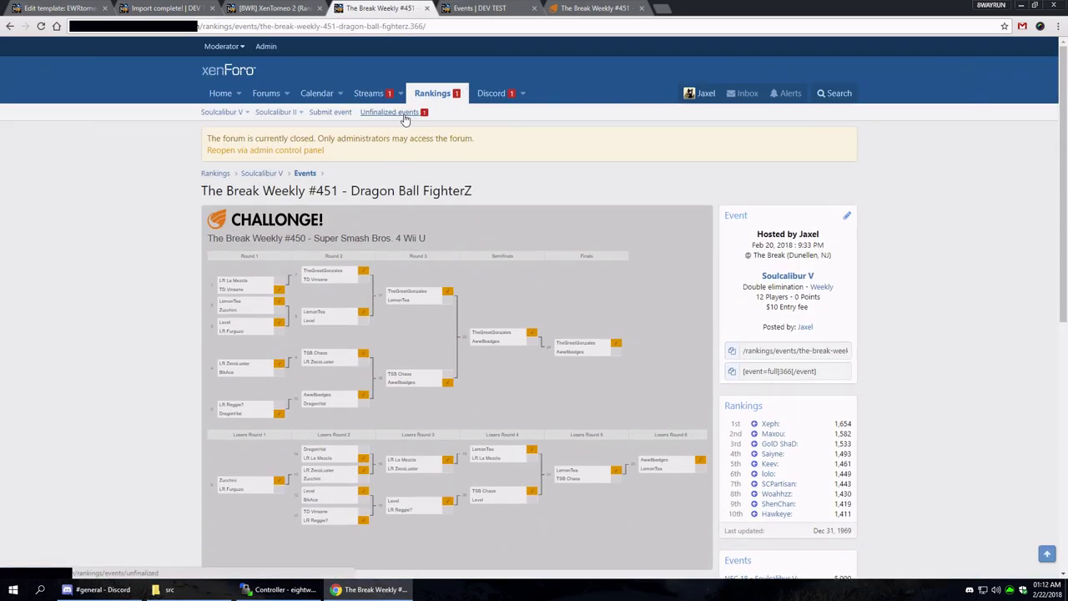
{"action": "scroll", "coordinate": [88, 351], "scroll_direction": "down", "scroll_amount": 10}
{"action": "scroll", "coordinate": [96, 355], "scroll_direction": "up", "scroll_amount": 1}
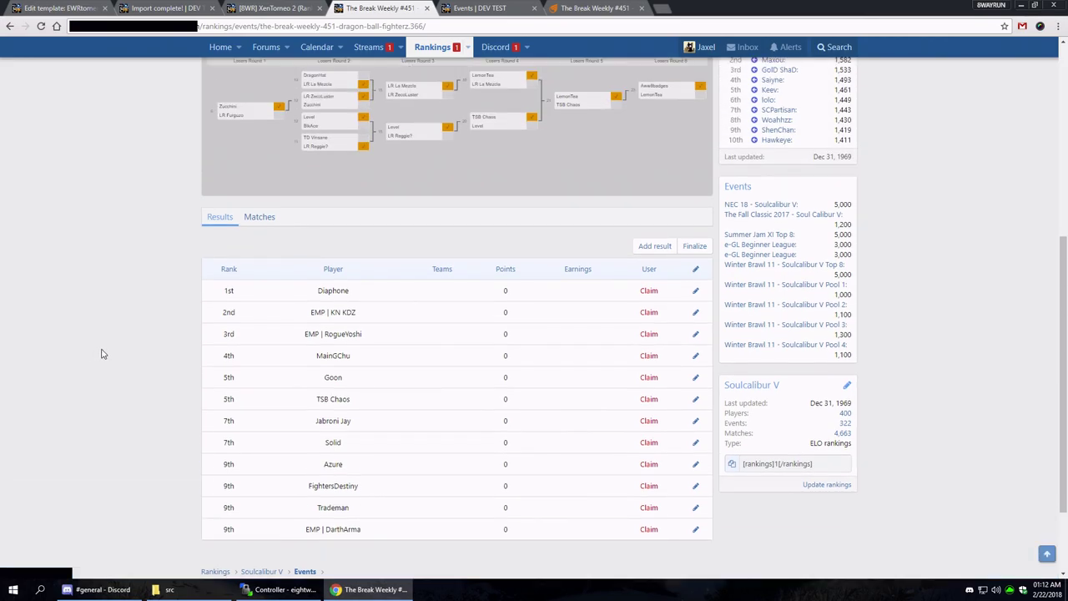
Step: Finalize the event to calculate points and earnings, then check its matches
{"action": "left_click", "coordinate": [695, 246]}
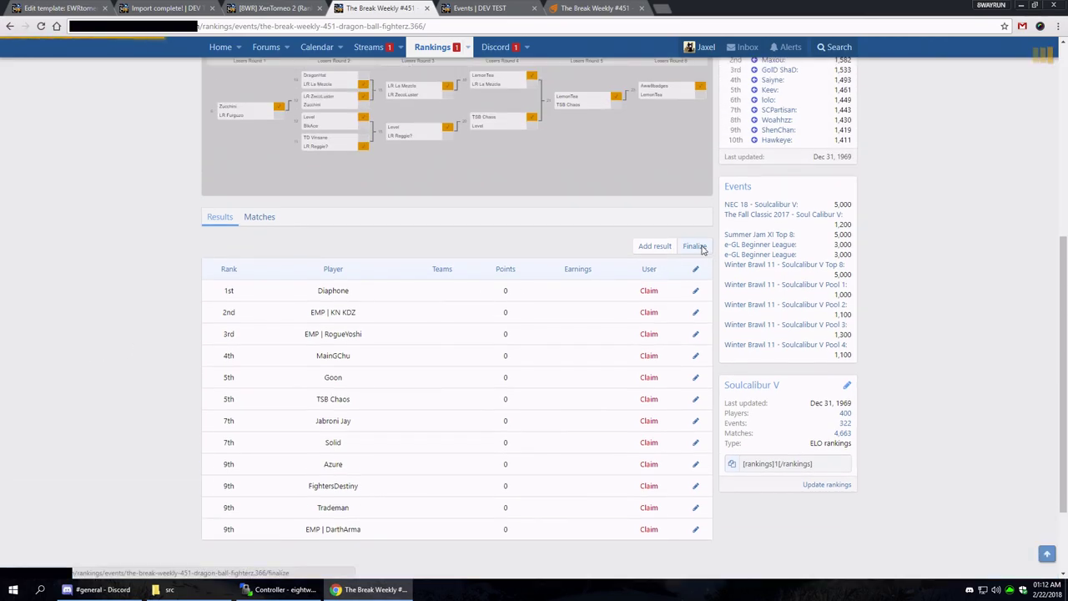
{"action": "left_click", "coordinate": [526, 161]}
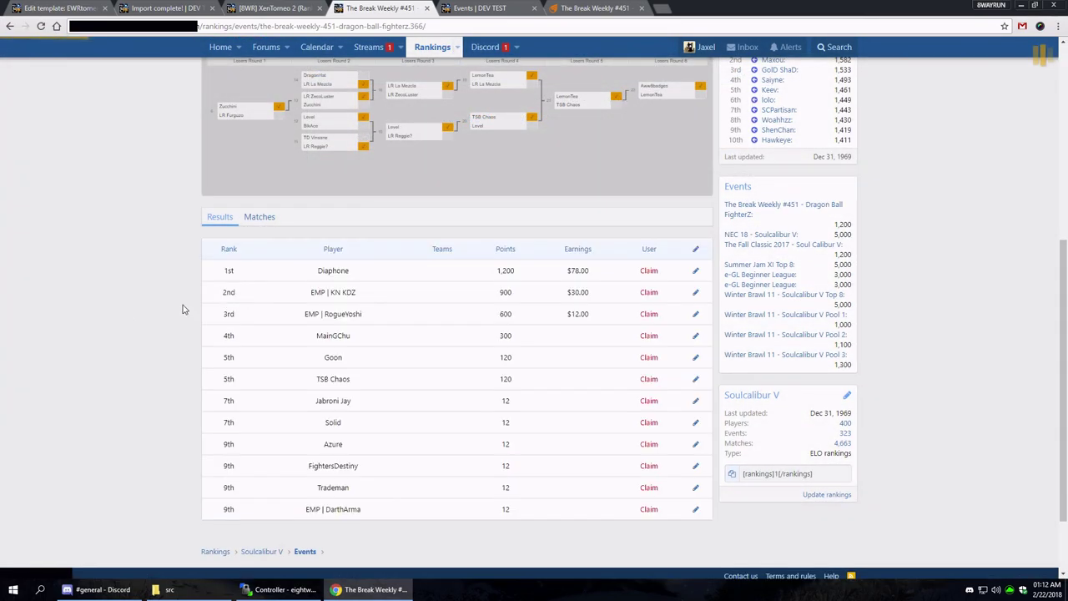
{"action": "scroll", "coordinate": [120, 317], "scroll_direction": "down", "scroll_amount": 1}
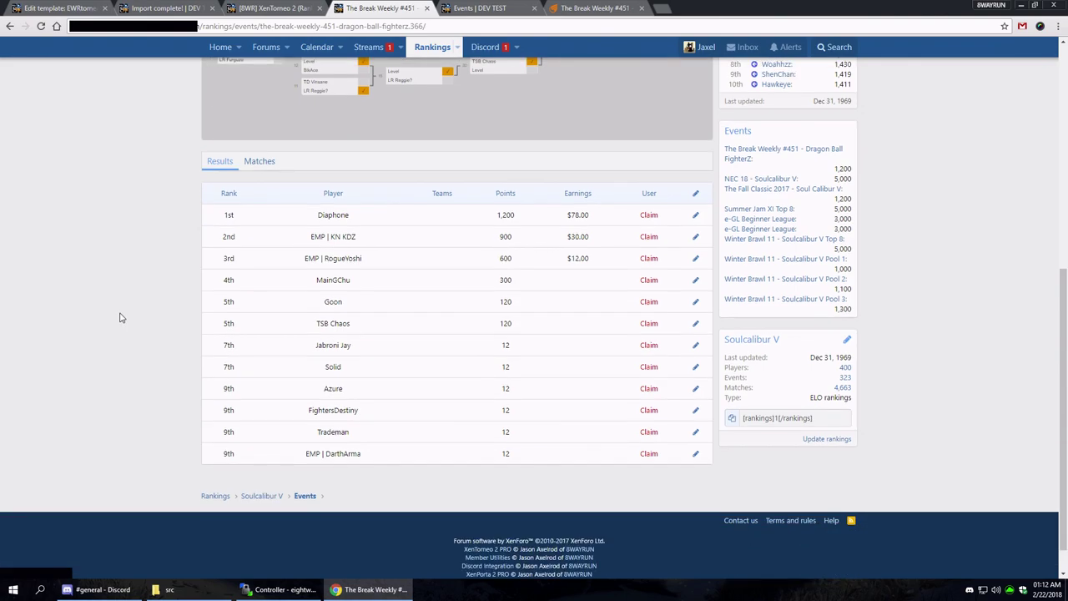
{"action": "left_click", "coordinate": [265, 169]}
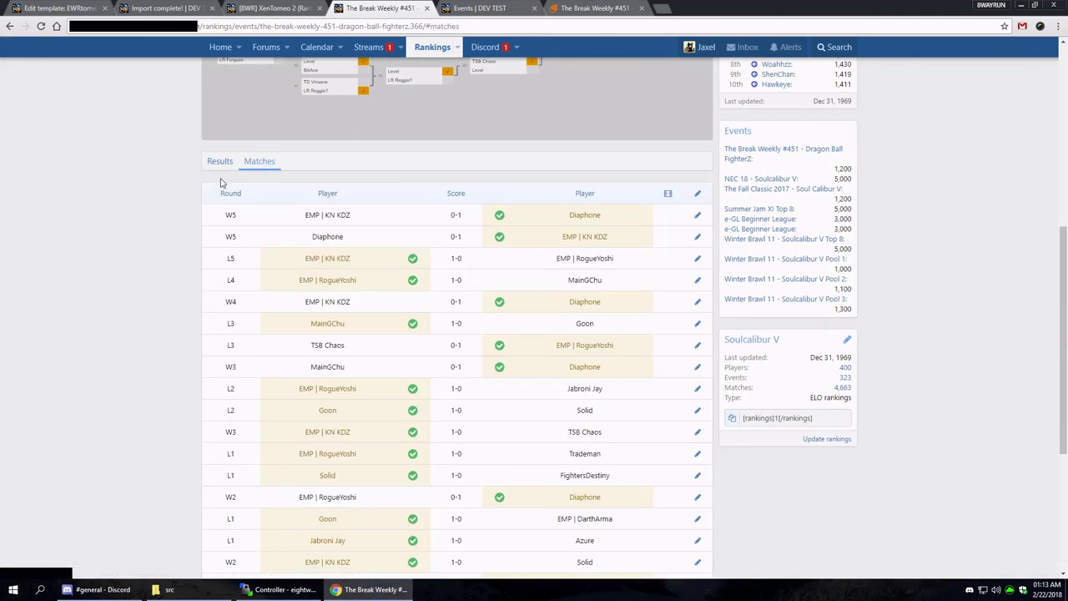
{"action": "left_click", "coordinate": [218, 162]}
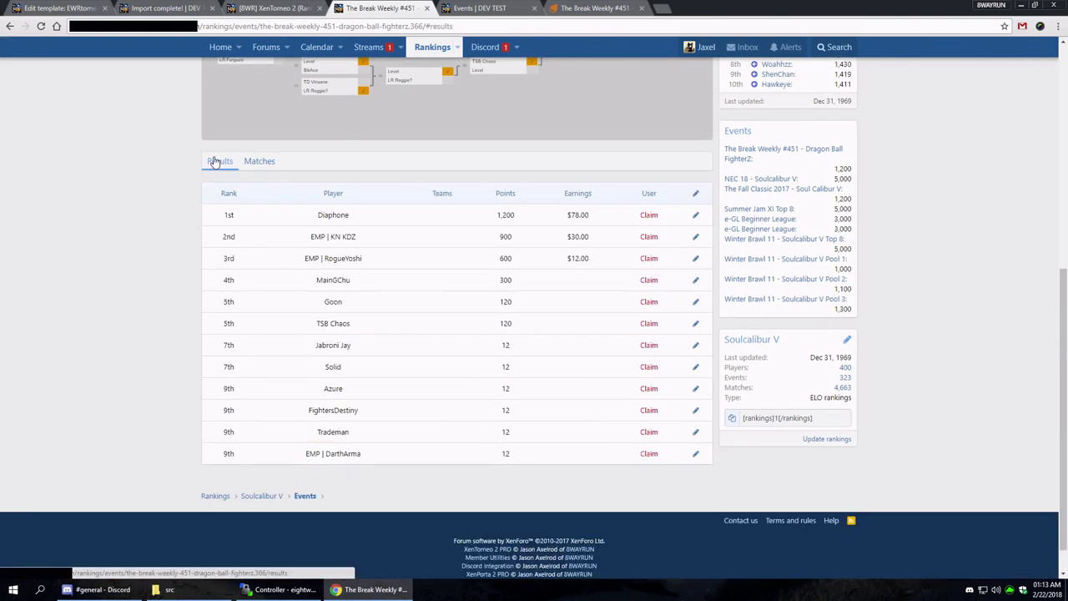
Step: Give the 2nd-place result a Pyrrha team character and linked forum user
{"action": "left_click", "coordinate": [696, 238]}
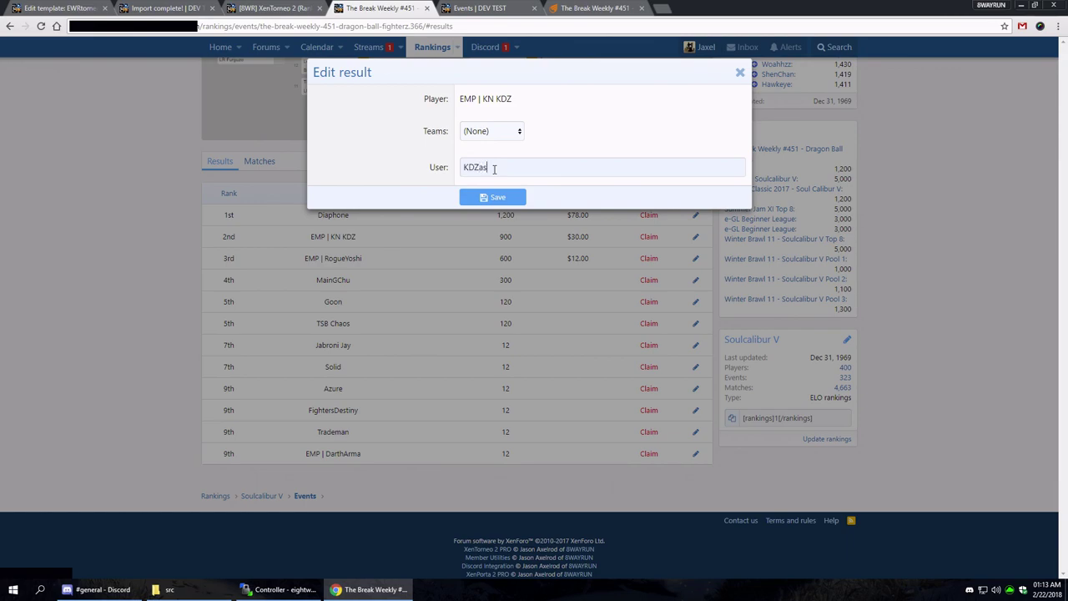
{"action": "left_click", "coordinate": [496, 131]}
{"action": "scroll", "coordinate": [497, 238], "scroll_direction": "down", "scroll_amount": 5}
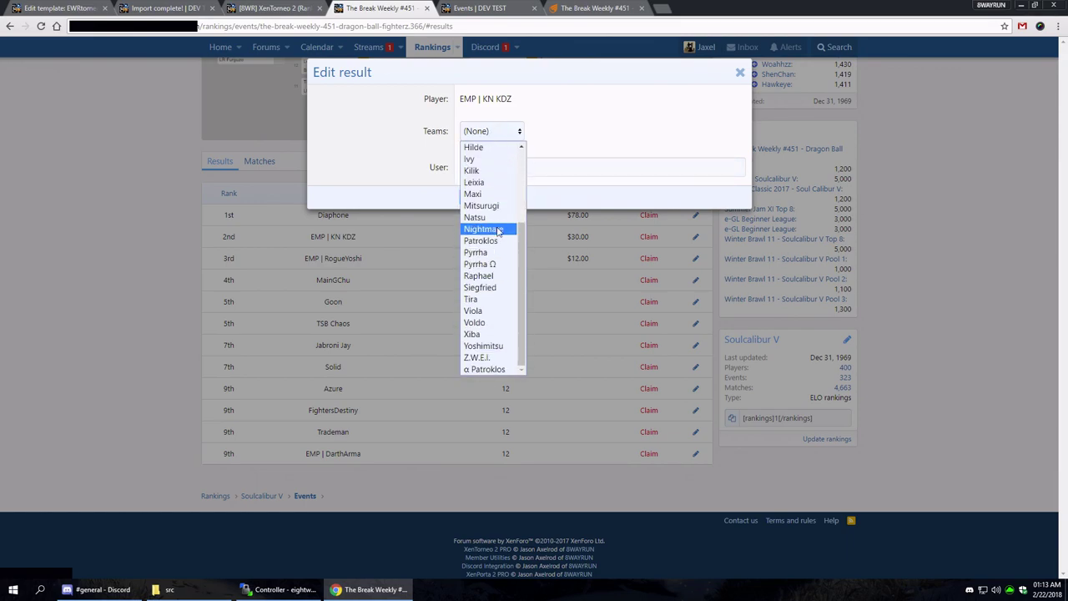
{"action": "left_click", "coordinate": [485, 200]}
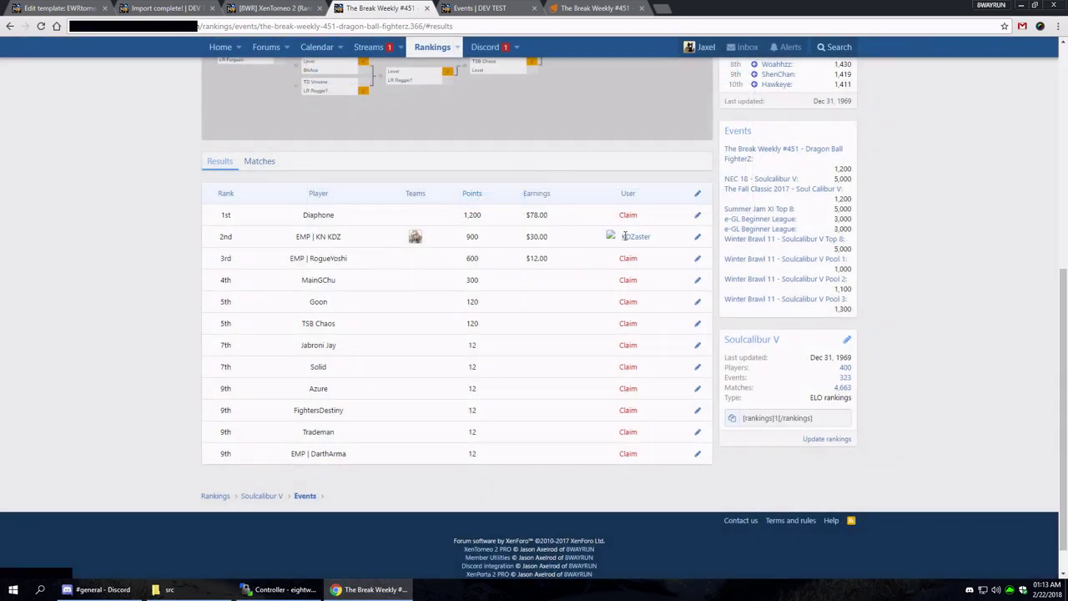
Step: Submit a claim on the event's 4th-place result
{"action": "mouse_move", "coordinate": [421, 242]}
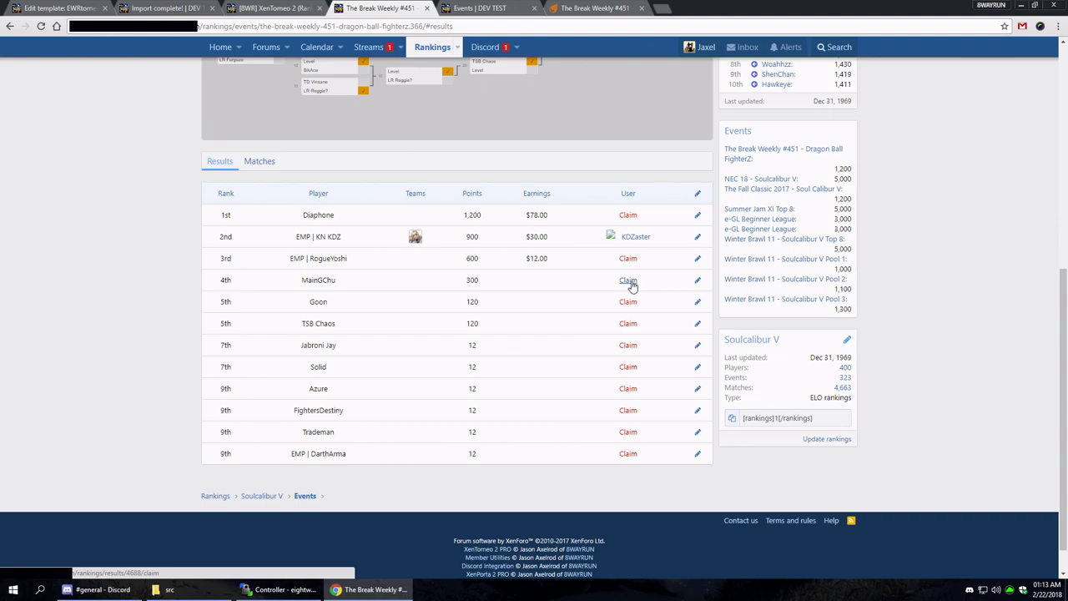
{"action": "scroll", "coordinate": [647, 283], "scroll_direction": "up", "scroll_amount": 2}
{"action": "scroll", "coordinate": [658, 284], "scroll_direction": "down", "scroll_amount": 1}
{"action": "scroll", "coordinate": [655, 286], "scroll_direction": "up", "scroll_amount": 2}
{"action": "scroll", "coordinate": [653, 284], "scroll_direction": "up", "scroll_amount": 3}
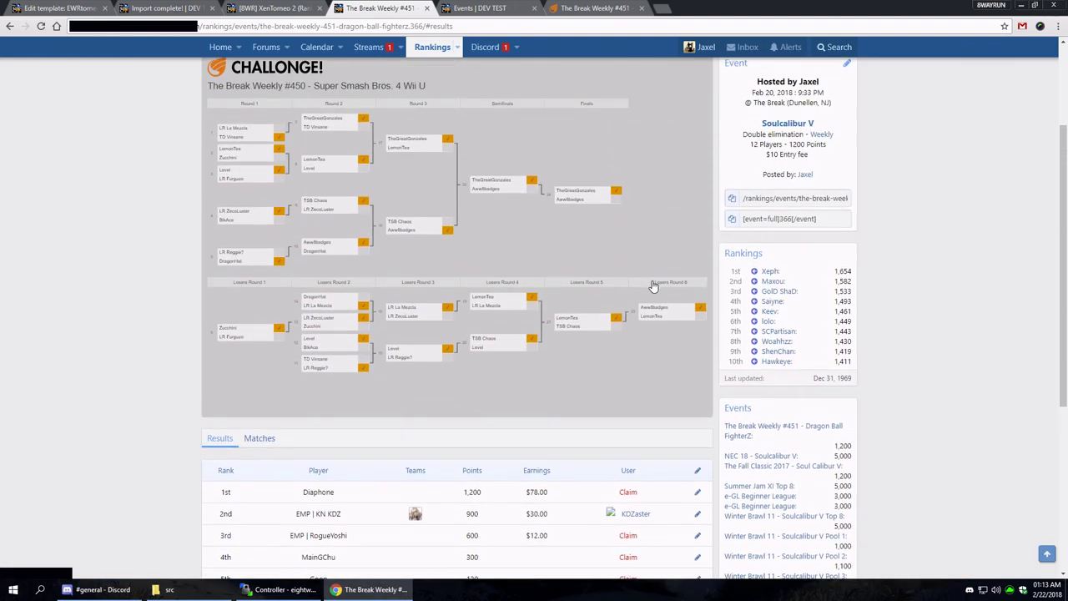
{"action": "scroll", "coordinate": [654, 286], "scroll_direction": "down", "scroll_amount": 3}
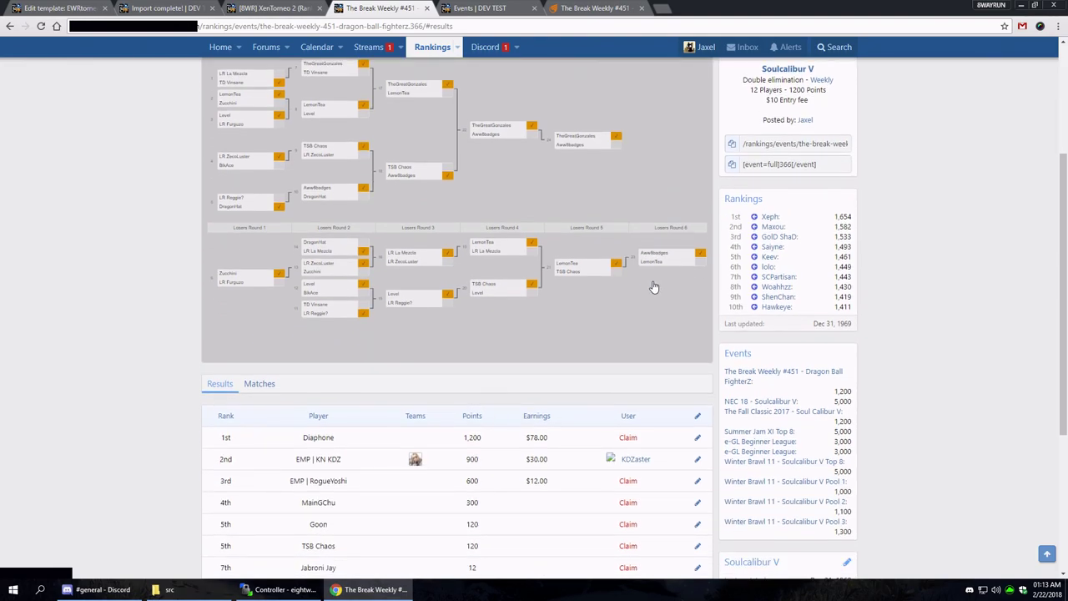
{"action": "scroll", "coordinate": [654, 286], "scroll_direction": "up", "scroll_amount": 3}
{"action": "scroll", "coordinate": [655, 317], "scroll_direction": "down", "scroll_amount": 5}
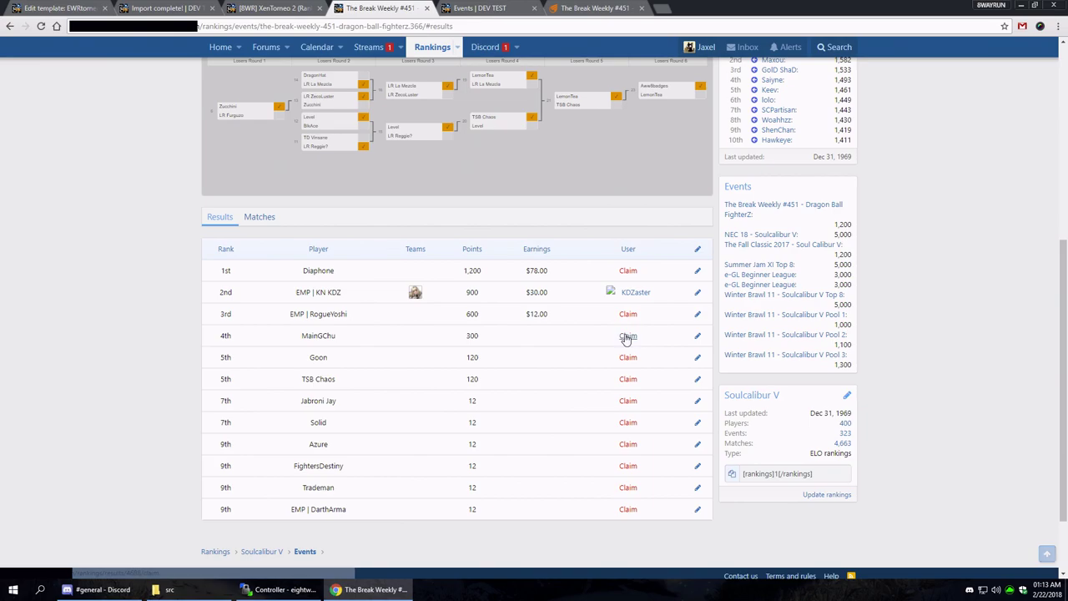
{"action": "left_click", "coordinate": [629, 336]}
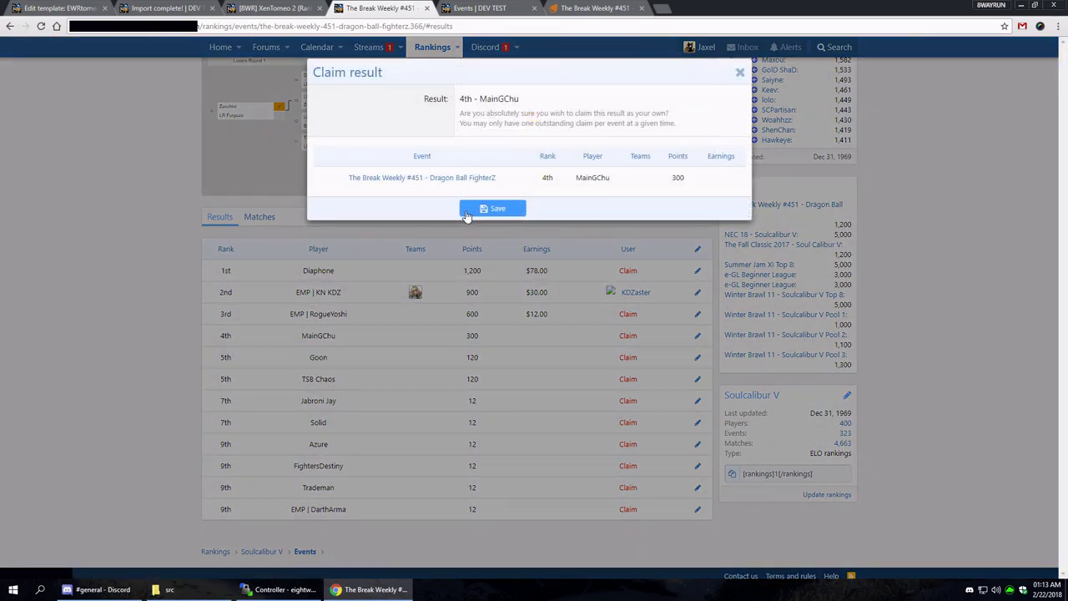
{"action": "left_click", "coordinate": [505, 211]}
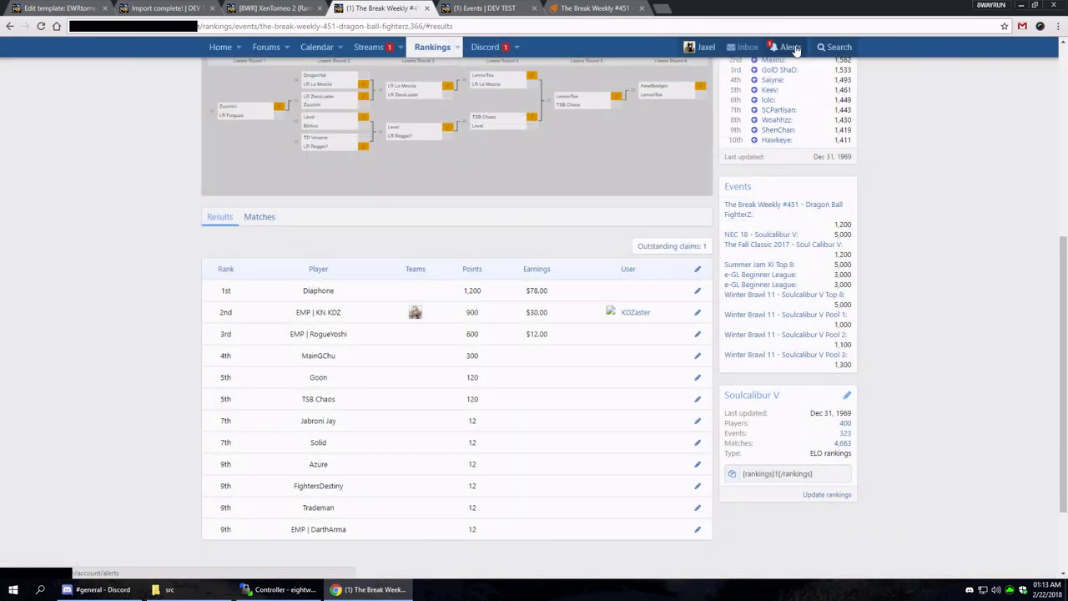
Step: Approve the 4th-place claim from the alerts, then close the alerts list
{"action": "left_click", "coordinate": [795, 50]}
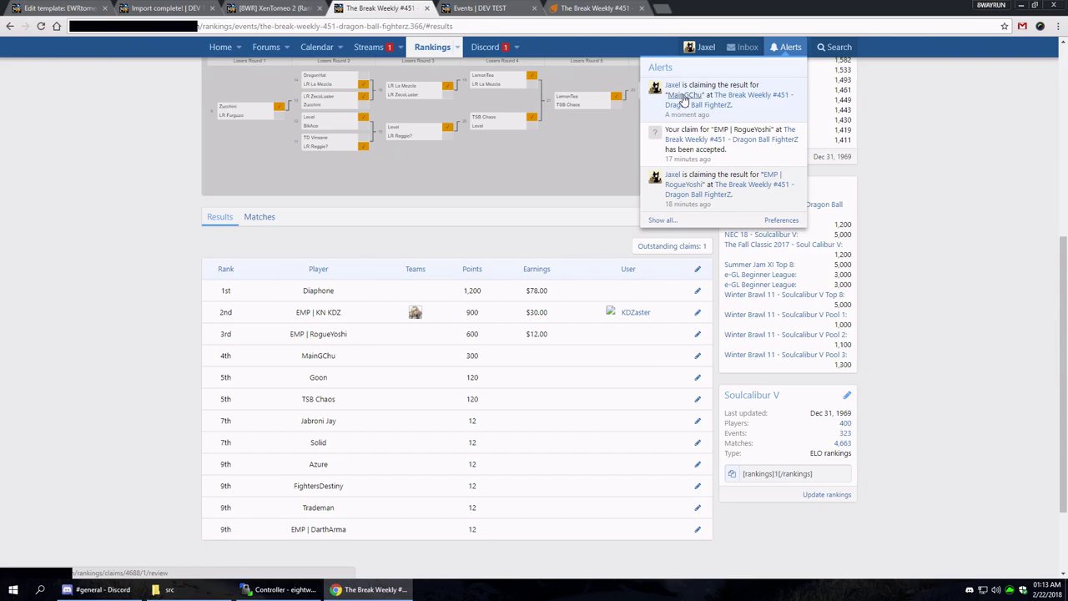
{"action": "left_click", "coordinate": [680, 99]}
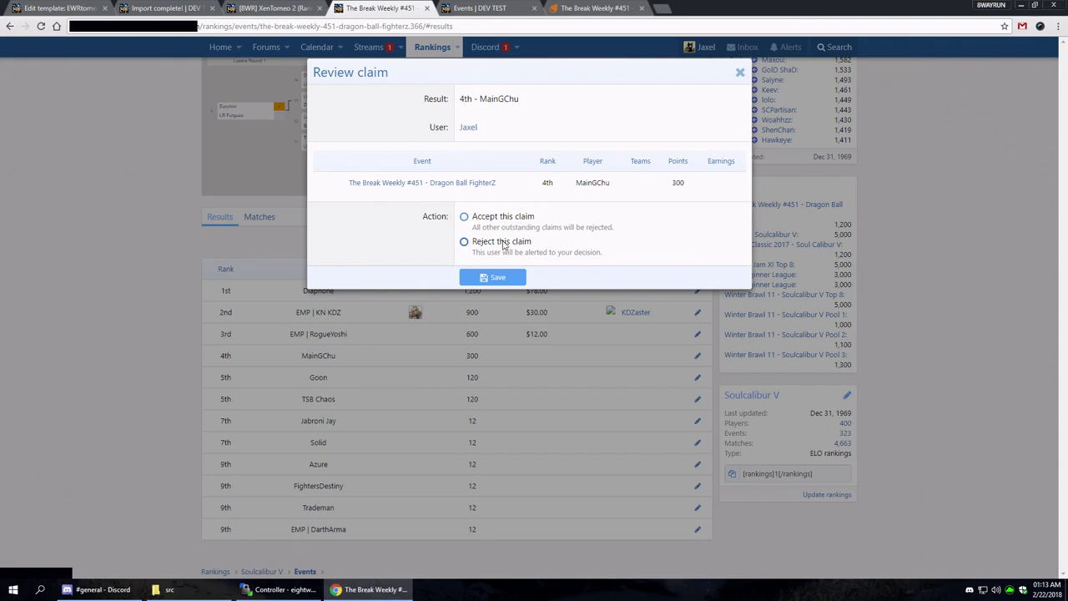
{"action": "left_click", "coordinate": [486, 278]}
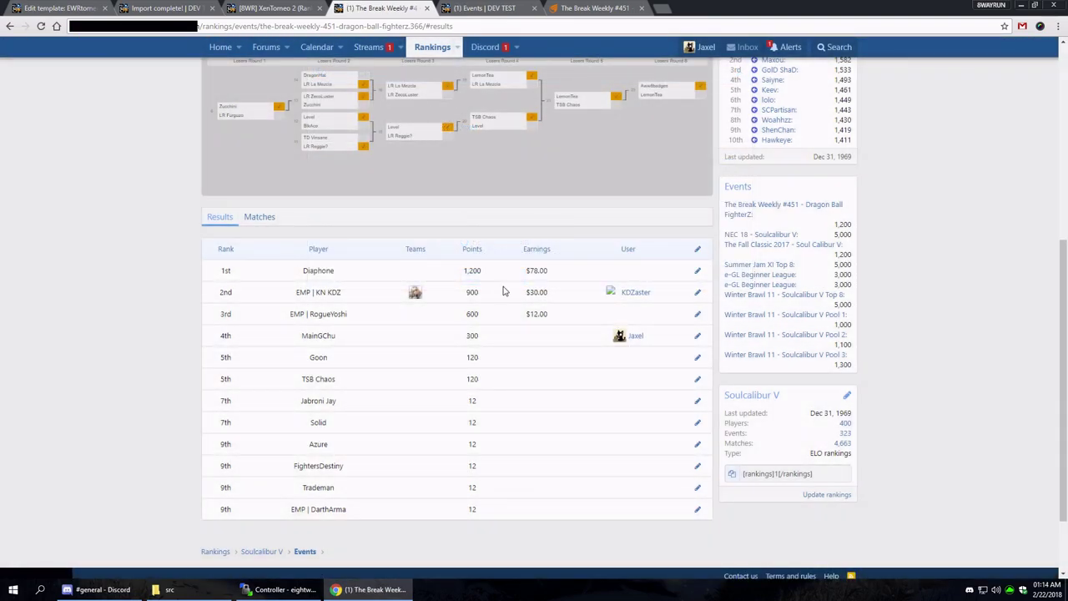
{"action": "left_click", "coordinate": [780, 47]}
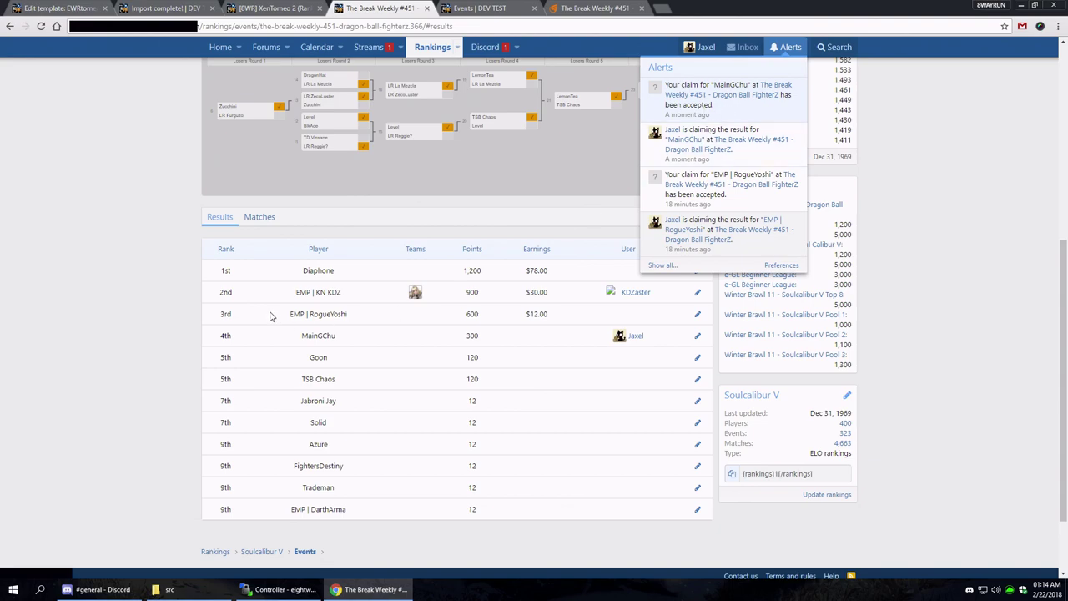
{"action": "left_click", "coordinate": [78, 288]}
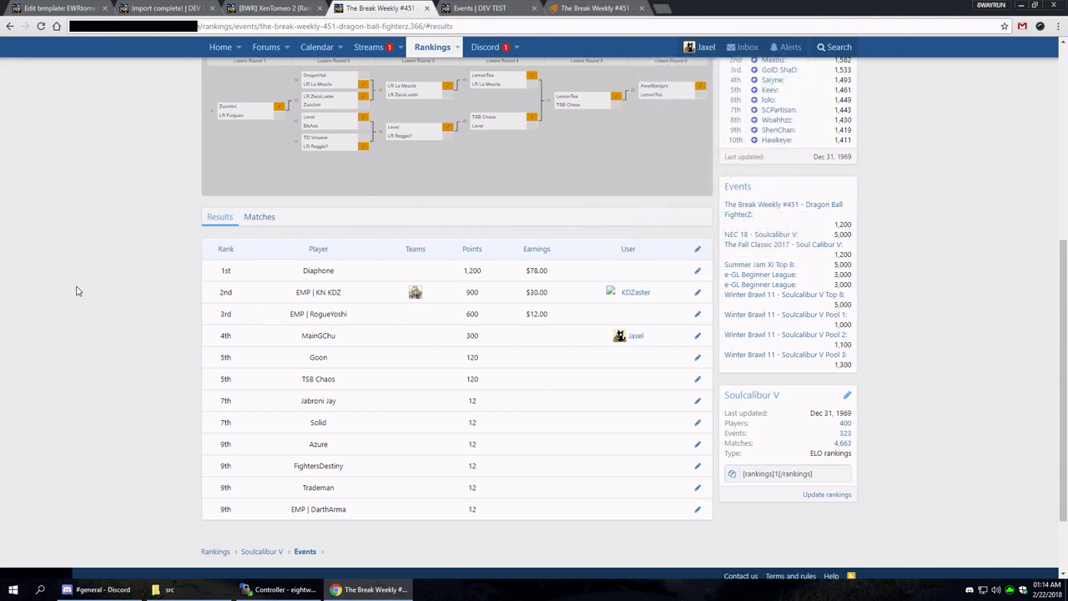
{"action": "scroll", "coordinate": [90, 286], "scroll_direction": "up", "scroll_amount": 5}
{"action": "scroll", "coordinate": [95, 285], "scroll_direction": "down", "scroll_amount": 3}
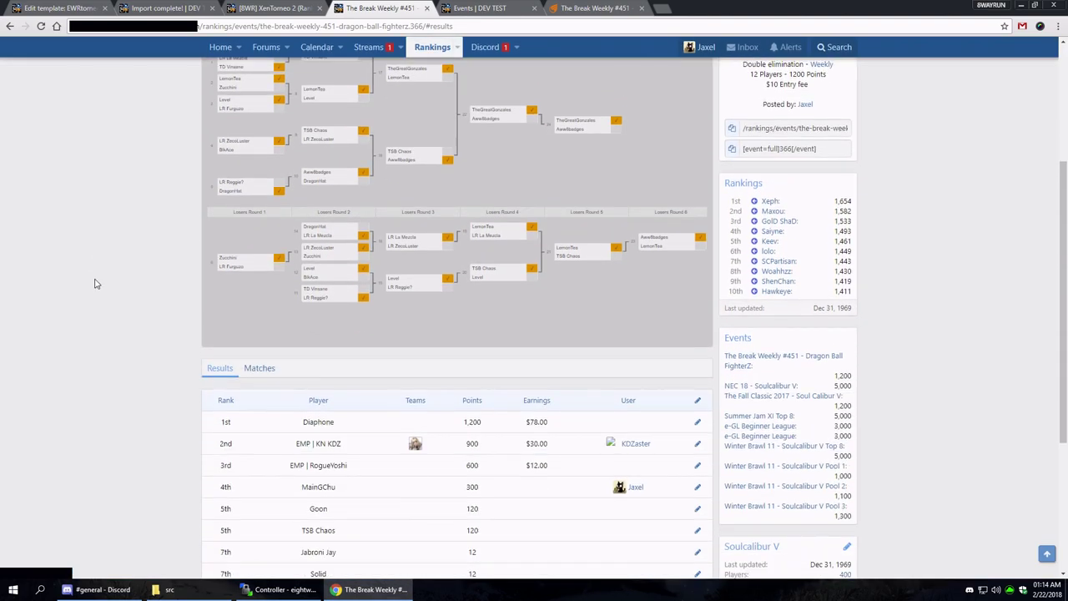
{"action": "scroll", "coordinate": [96, 284], "scroll_direction": "up", "scroll_amount": 3}
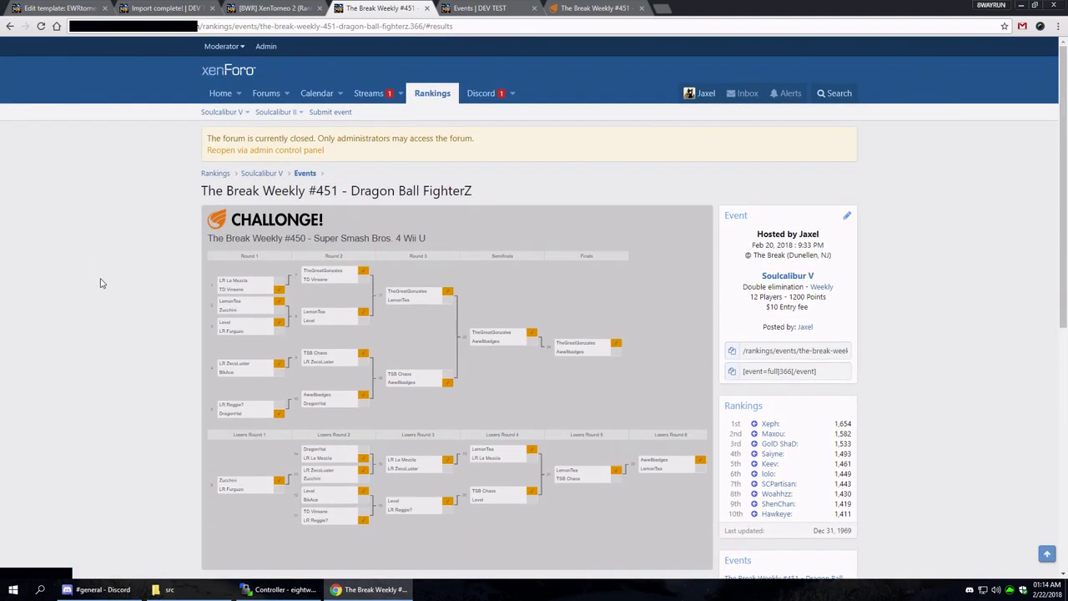
Step: Go to the Soulcalibur V events list and open the NEC 18 - Soulcalibur V event
{"action": "left_click", "coordinate": [215, 112]}
{"action": "scroll", "coordinate": [125, 158], "scroll_direction": "down", "scroll_amount": 3}
{"action": "scroll", "coordinate": [127, 157], "scroll_direction": "up", "scroll_amount": 3}
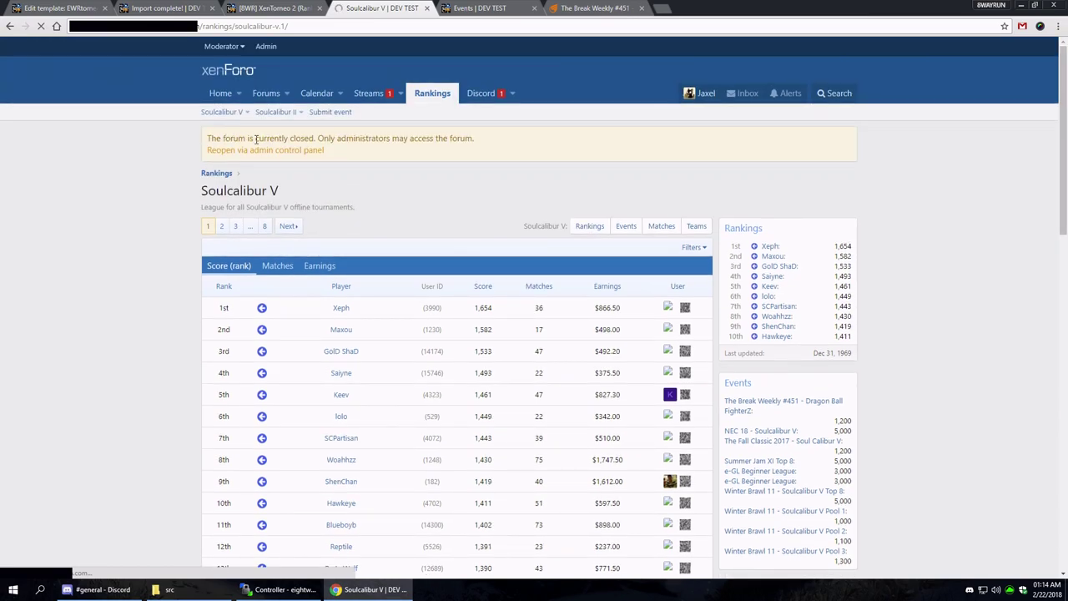
{"action": "left_click", "coordinate": [246, 112]}
{"action": "left_click", "coordinate": [231, 146]}
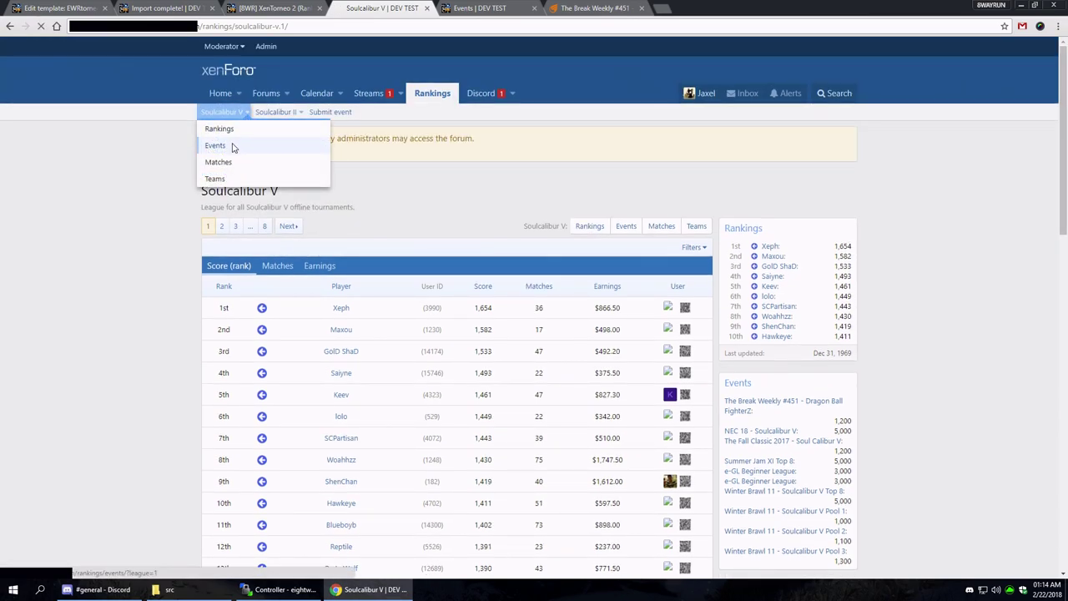
{"action": "scroll", "coordinate": [108, 222], "scroll_direction": "down", "scroll_amount": 3}
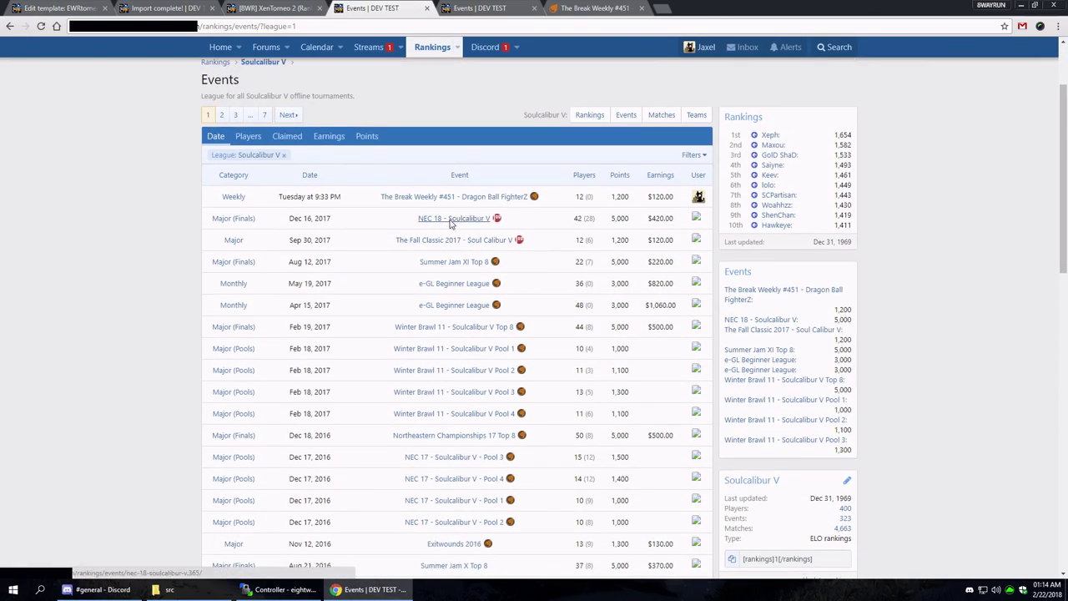
{"action": "left_click", "coordinate": [454, 220]}
Step: Browse the NEC 18 page and step through five videos in its carousel
{"action": "scroll", "coordinate": [105, 213], "scroll_direction": "down", "scroll_amount": 3}
{"action": "scroll", "coordinate": [105, 215], "scroll_direction": "up", "scroll_amount": 3}
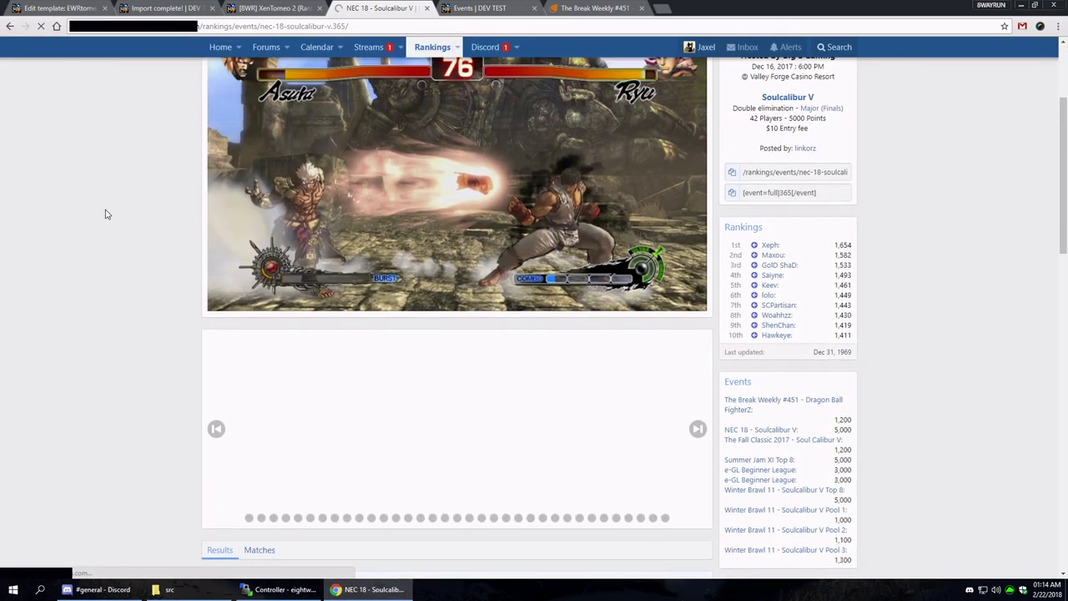
{"action": "scroll", "coordinate": [106, 212], "scroll_direction": "down", "scroll_amount": 6}
{"action": "scroll", "coordinate": [106, 212], "scroll_direction": "up", "scroll_amount": 5}
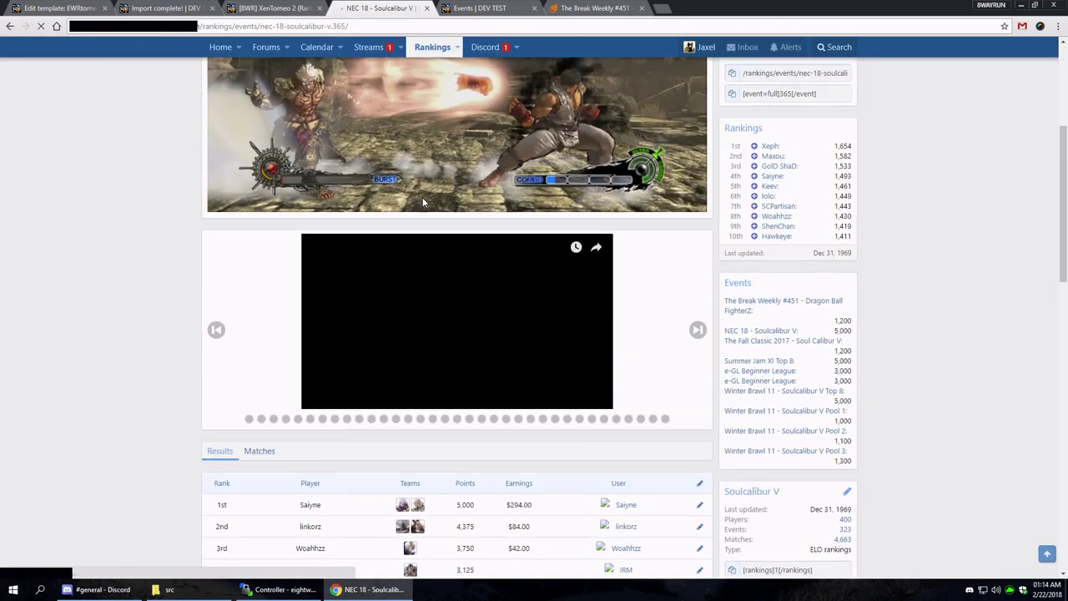
{"action": "scroll", "coordinate": [166, 265], "scroll_direction": "up", "scroll_amount": 1}
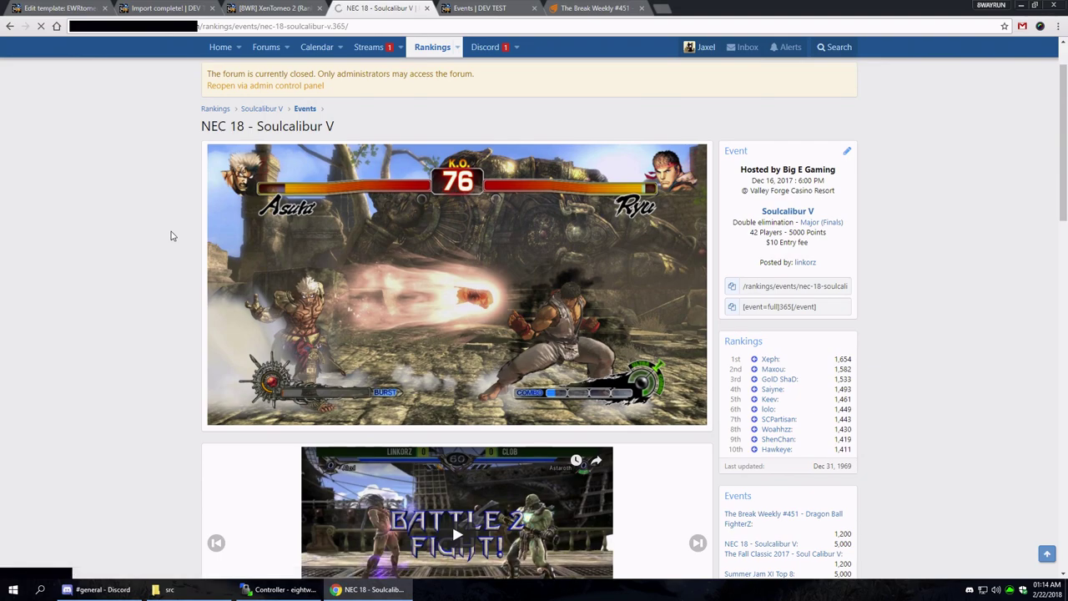
{"action": "scroll", "coordinate": [131, 293], "scroll_direction": "down", "scroll_amount": 4}
{"action": "scroll", "coordinate": [121, 290], "scroll_direction": "up", "scroll_amount": 1}
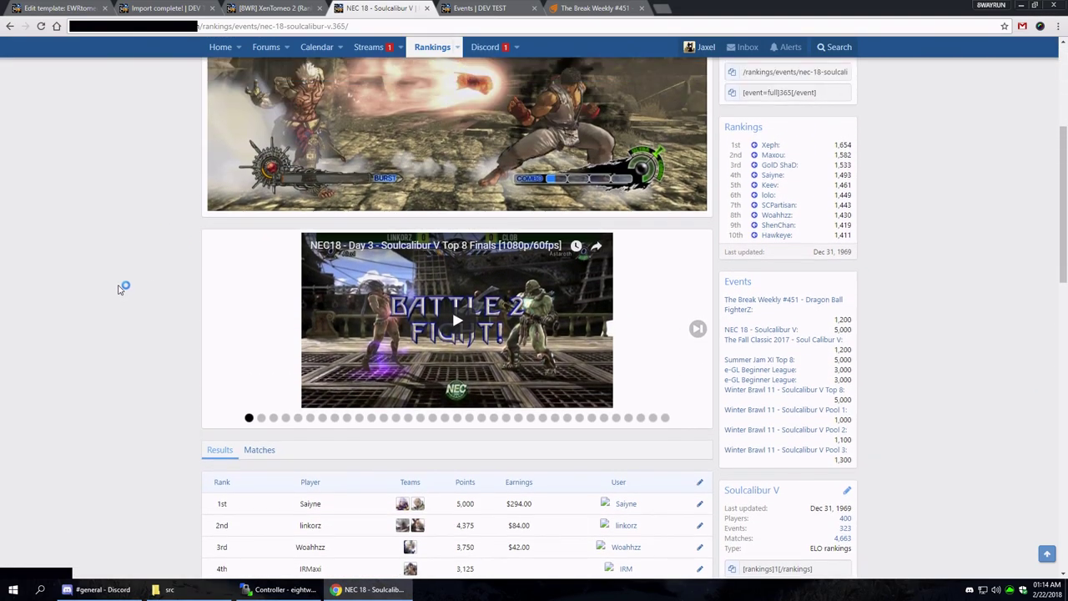
{"action": "scroll", "coordinate": [124, 286], "scroll_direction": "down", "scroll_amount": 1}
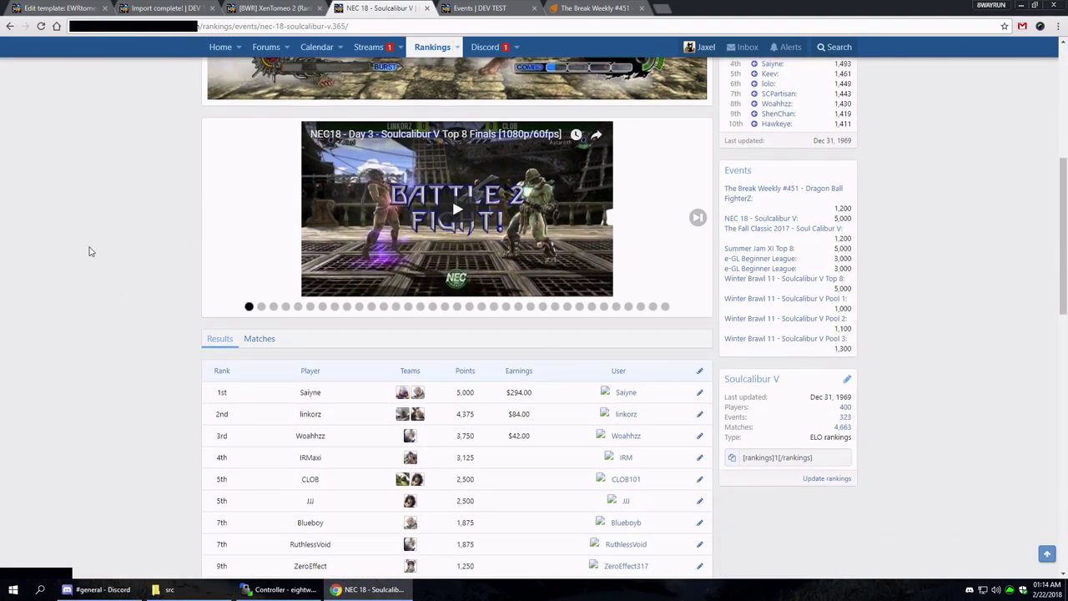
{"action": "scroll", "coordinate": [155, 315], "scroll_direction": "down", "scroll_amount": 2}
{"action": "scroll", "coordinate": [139, 298], "scroll_direction": "up", "scroll_amount": 2}
{"action": "left_click", "coordinate": [697, 218]}
{"action": "left_click", "coordinate": [698, 218]}
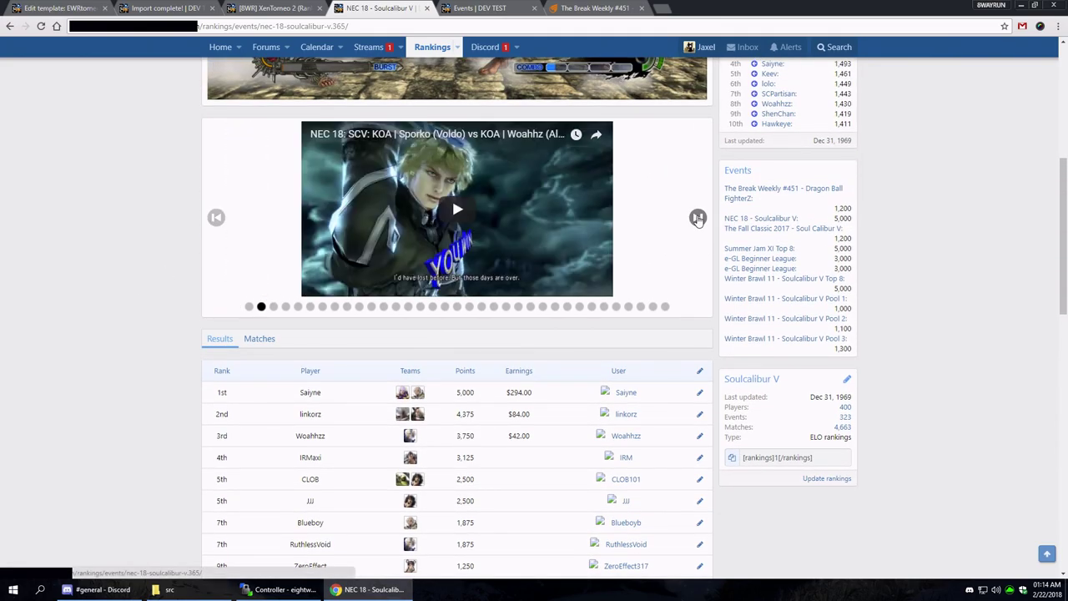
{"action": "left_click", "coordinate": [697, 218]}
{"action": "left_click", "coordinate": [698, 217]}
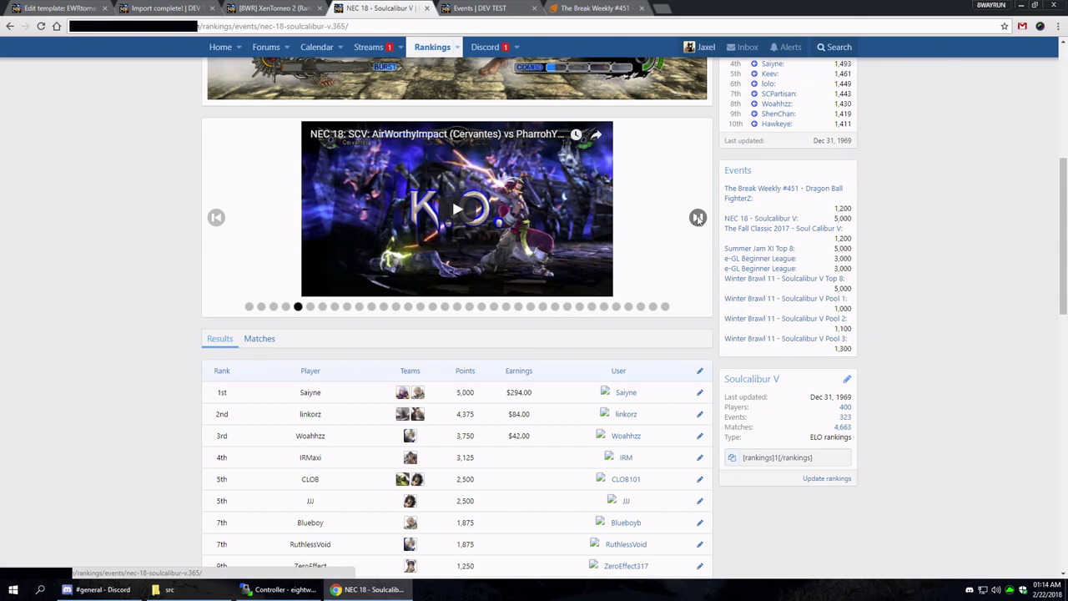
{"action": "left_click", "coordinate": [697, 218]}
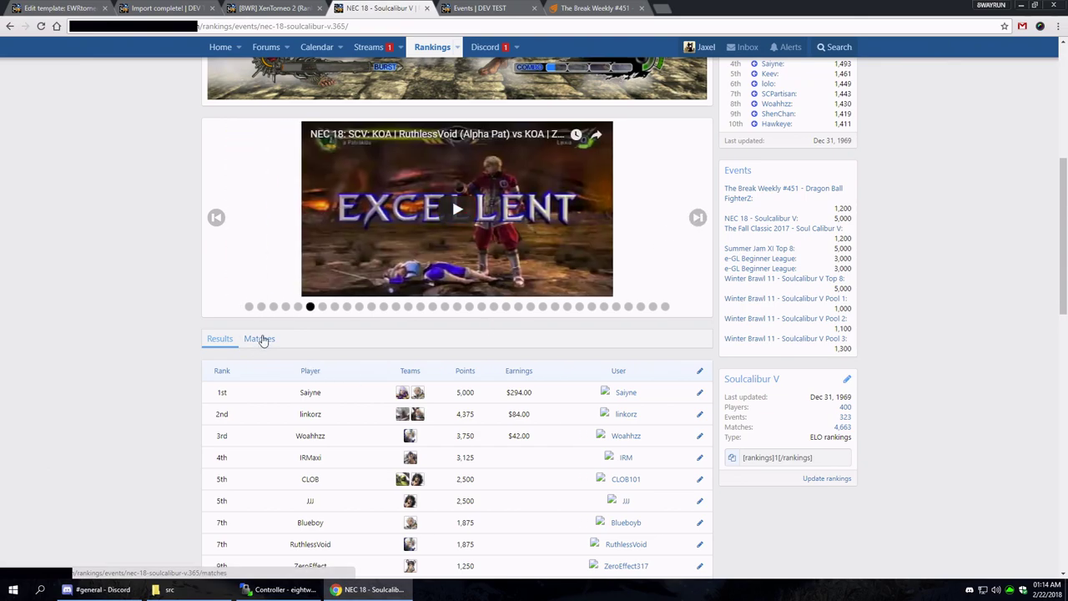
Step: Show the NEC 18 matches list and preview the OOFMATIC VS Blueboy match video
{"action": "left_click", "coordinate": [257, 339]}
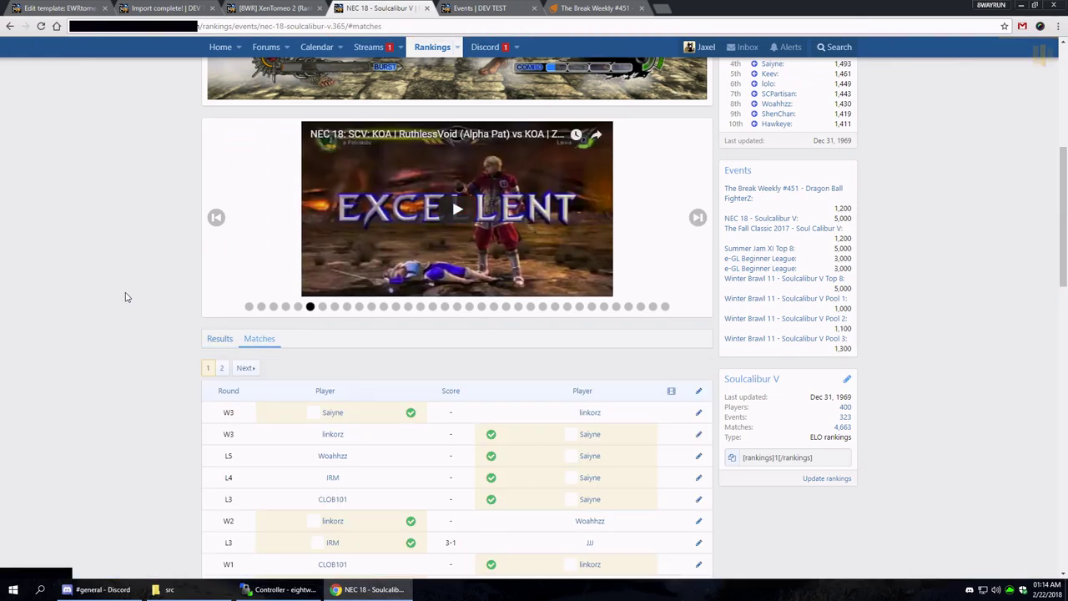
{"action": "scroll", "coordinate": [124, 295], "scroll_direction": "down", "scroll_amount": 3}
{"action": "scroll", "coordinate": [601, 334], "scroll_direction": "down", "scroll_amount": 4}
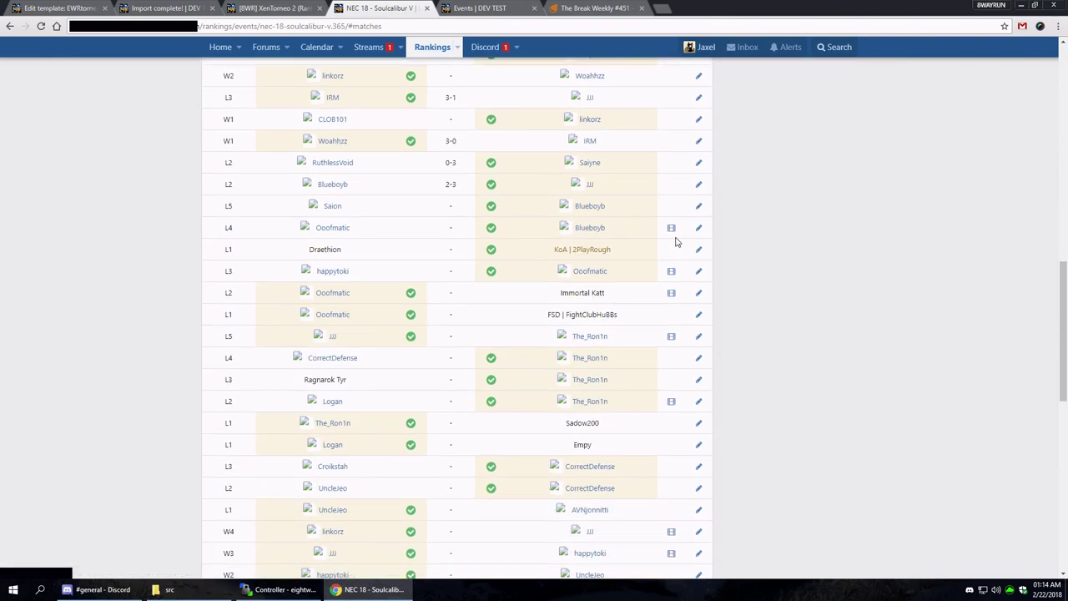
{"action": "scroll", "coordinate": [673, 234], "scroll_direction": "up", "scroll_amount": 5}
{"action": "scroll", "coordinate": [673, 233], "scroll_direction": "down", "scroll_amount": 3}
{"action": "scroll", "coordinate": [673, 358], "scroll_direction": "down", "scroll_amount": 3}
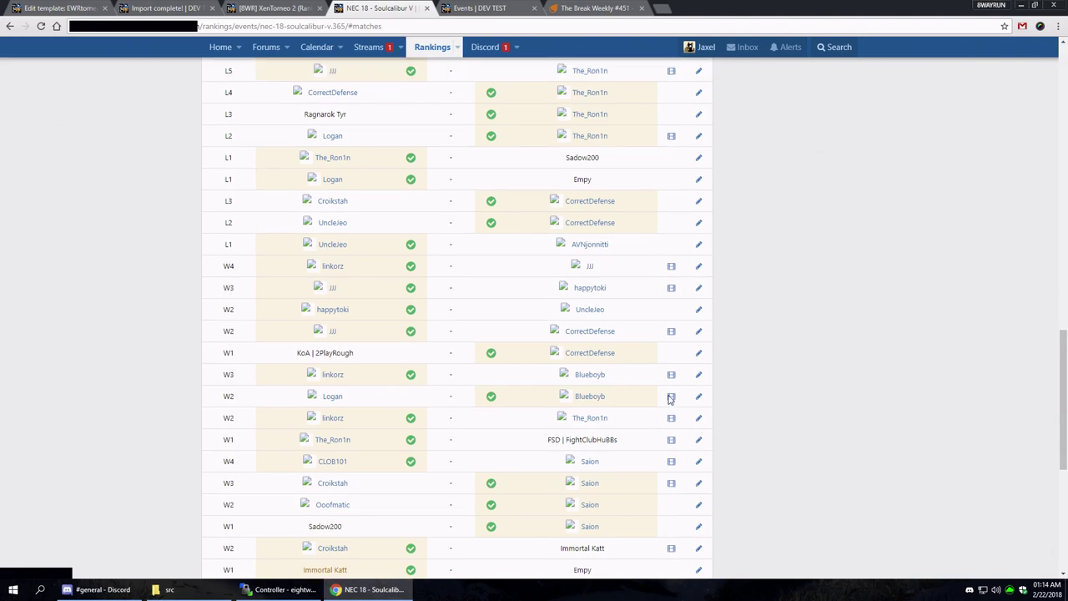
{"action": "scroll", "coordinate": [669, 398], "scroll_direction": "up", "scroll_amount": 3}
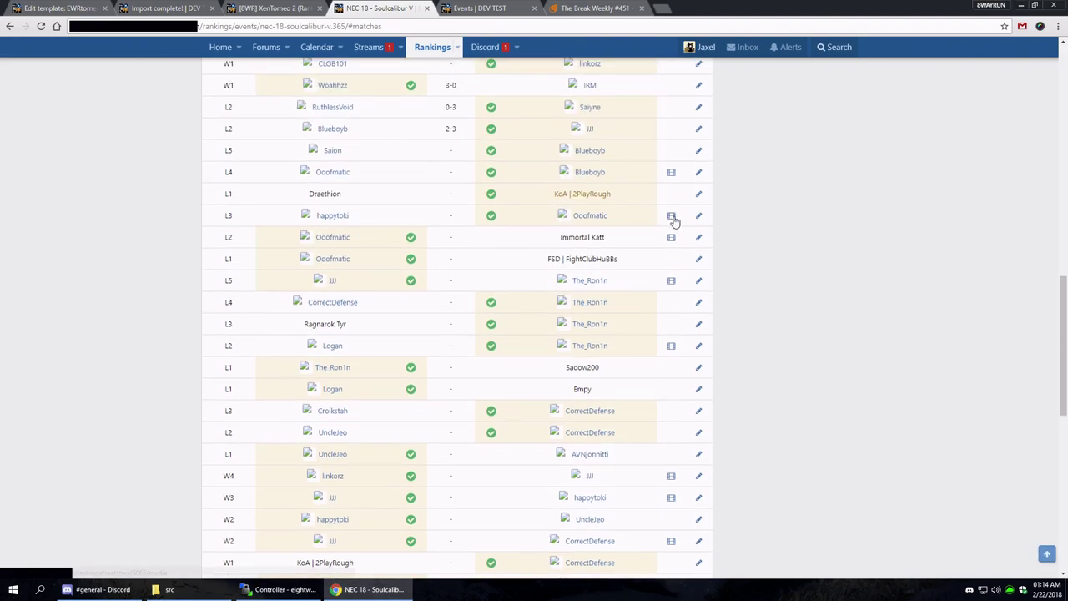
{"action": "left_click", "coordinate": [671, 173]}
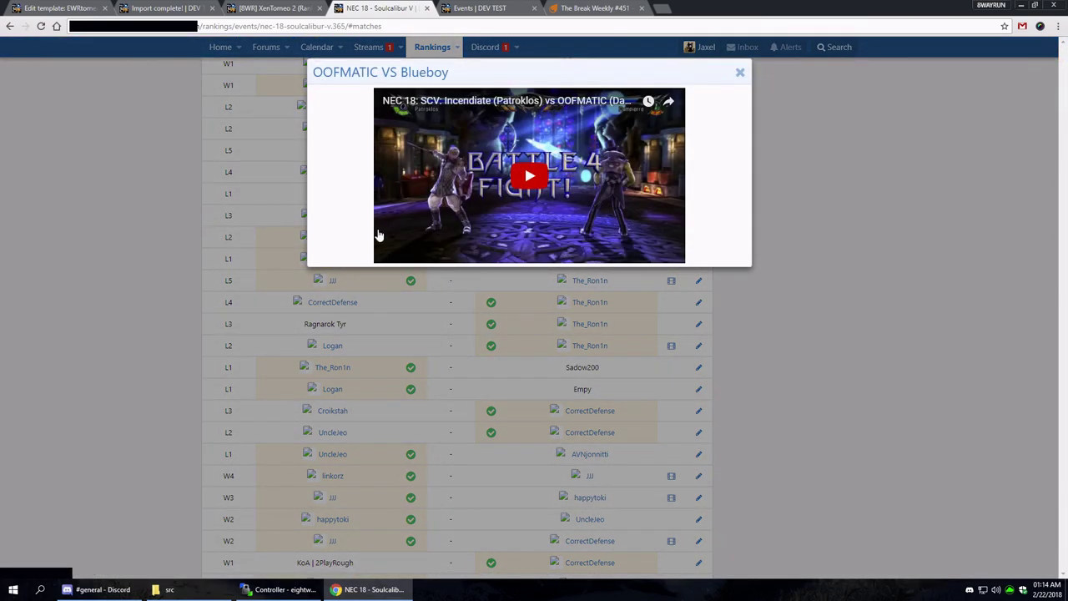
{"action": "left_click", "coordinate": [45, 246]}
Step: Advance the event video carousel five times to the IRM vs Saiyne match
{"action": "scroll", "coordinate": [175, 316], "scroll_direction": "up", "scroll_amount": 10}
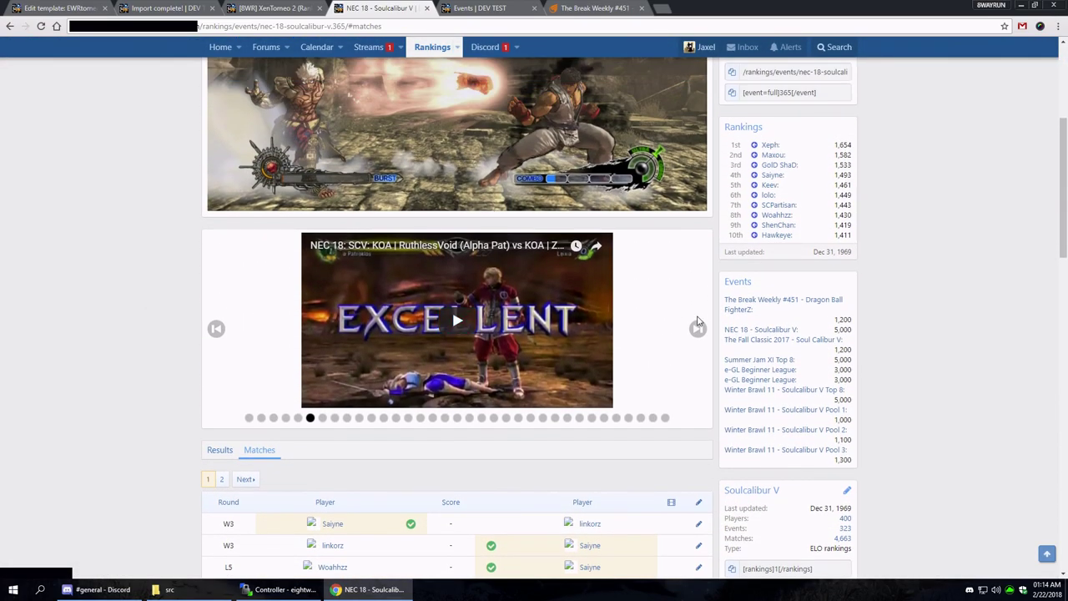
{"action": "left_click", "coordinate": [699, 327]}
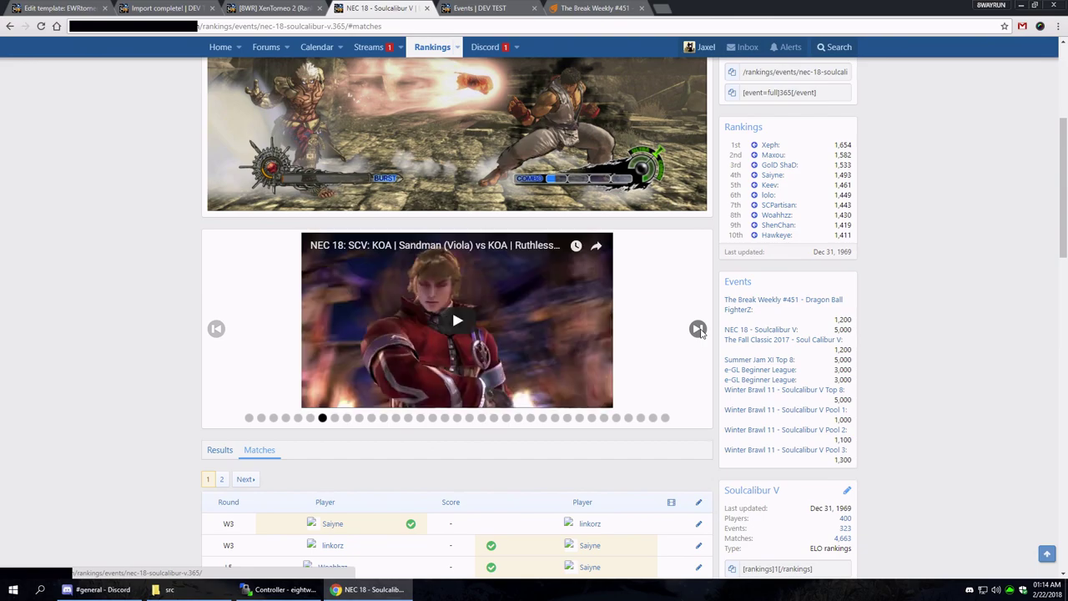
{"action": "left_click", "coordinate": [700, 330]}
{"action": "left_click", "coordinate": [698, 330]}
{"action": "left_click", "coordinate": [699, 330]}
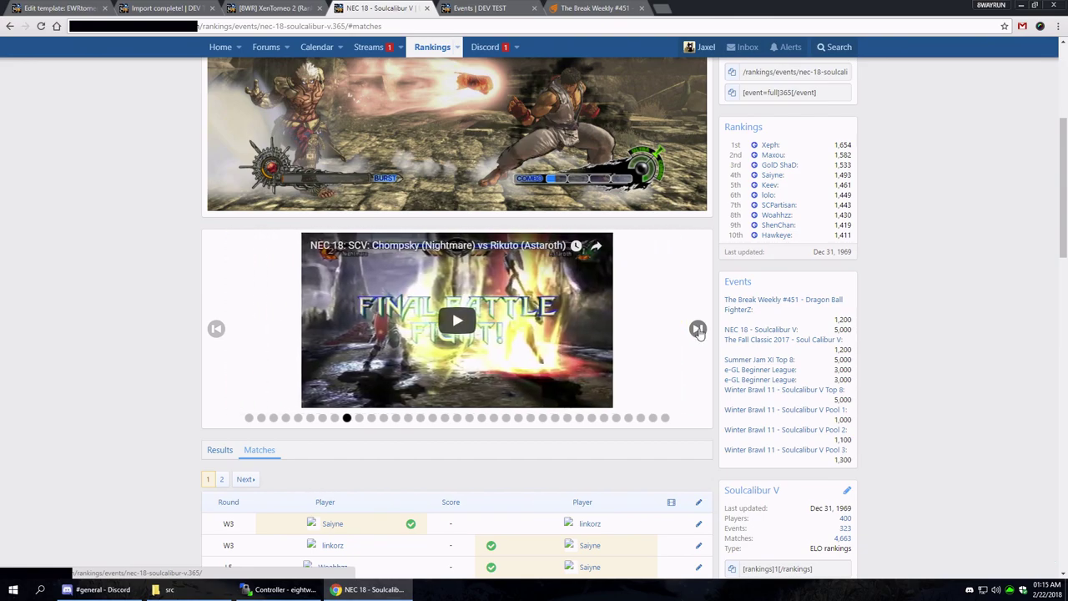
{"action": "left_click", "coordinate": [698, 330]}
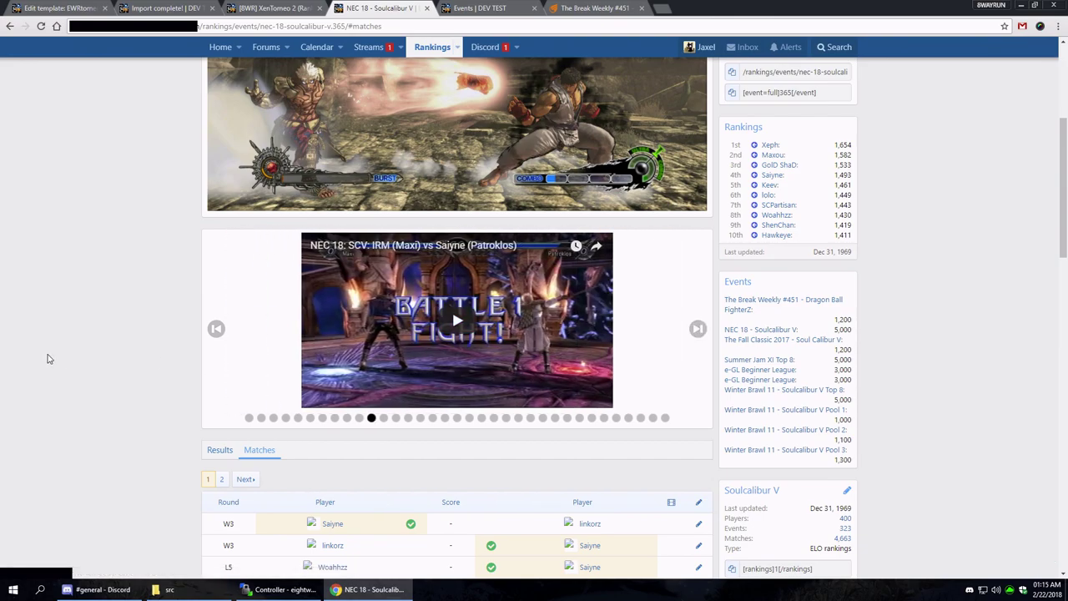
{"action": "scroll", "coordinate": [47, 359], "scroll_direction": "down", "scroll_amount": 3}
{"action": "scroll", "coordinate": [48, 358], "scroll_direction": "up", "scroll_amount": 4}
{"action": "scroll", "coordinate": [48, 357], "scroll_direction": "up", "scroll_amount": 3}
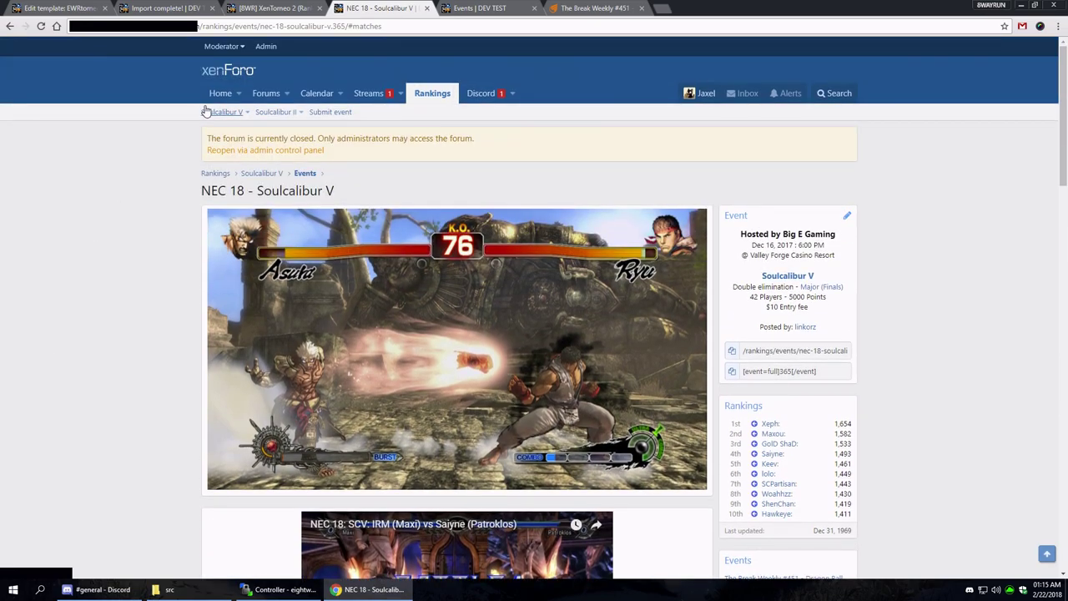
Step: Start a smash.gg event submission and load the evojapan2018 tournament link to list its brackets
{"action": "left_click", "coordinate": [330, 113]}
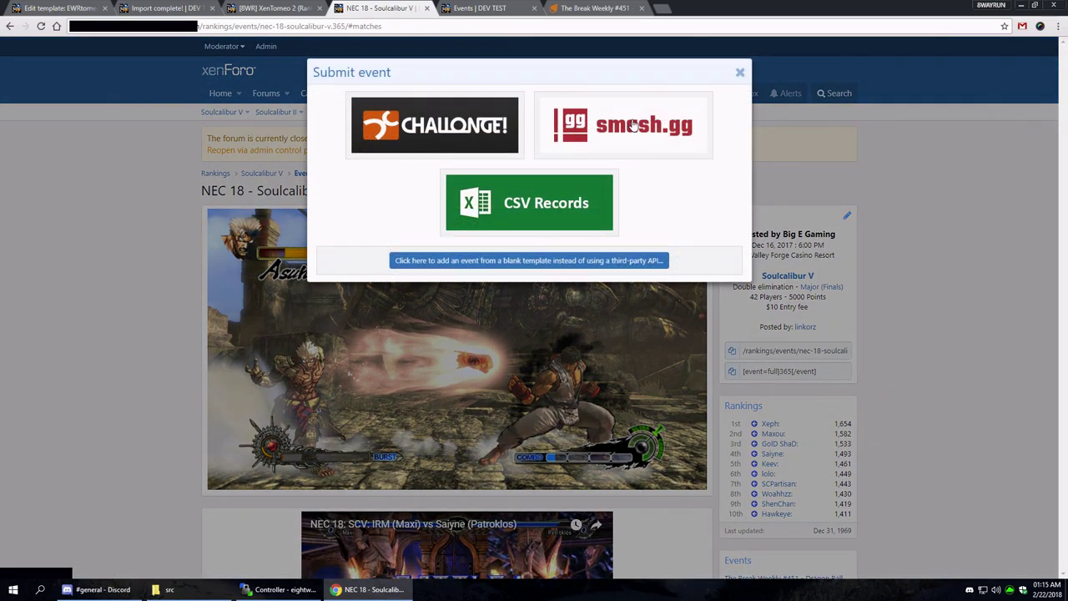
{"action": "left_click", "coordinate": [638, 125]}
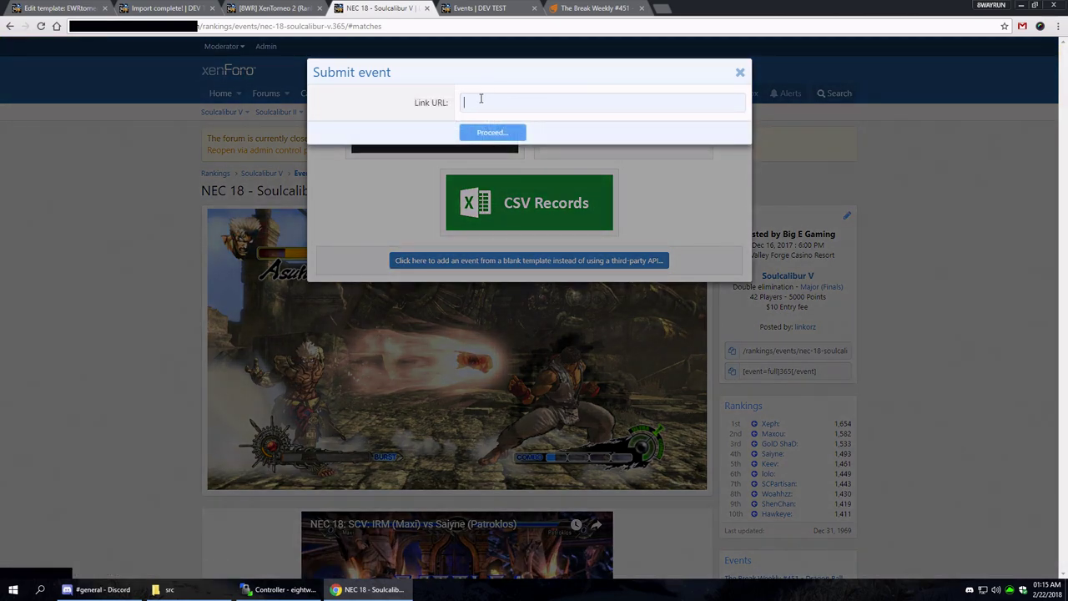
{"action": "left_click", "coordinate": [481, 99]}
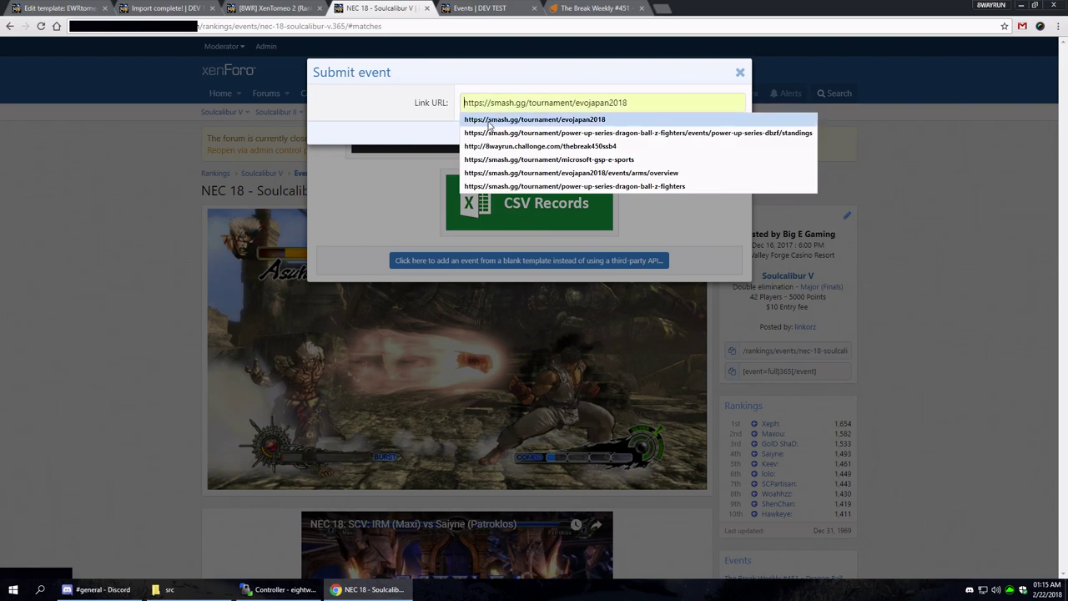
{"action": "left_click", "coordinate": [493, 119]}
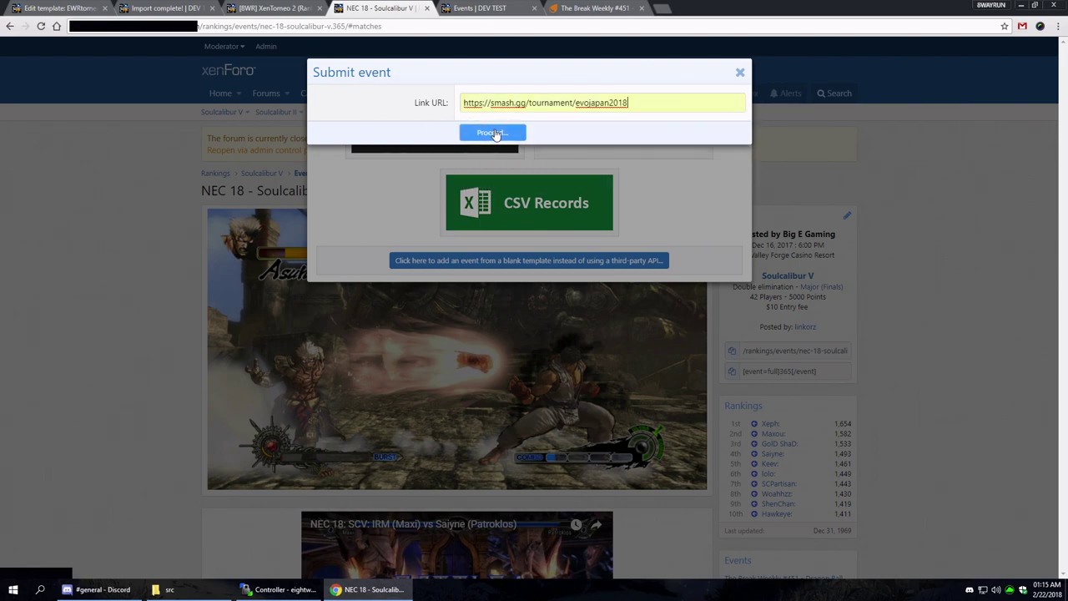
{"action": "left_click", "coordinate": [493, 133]}
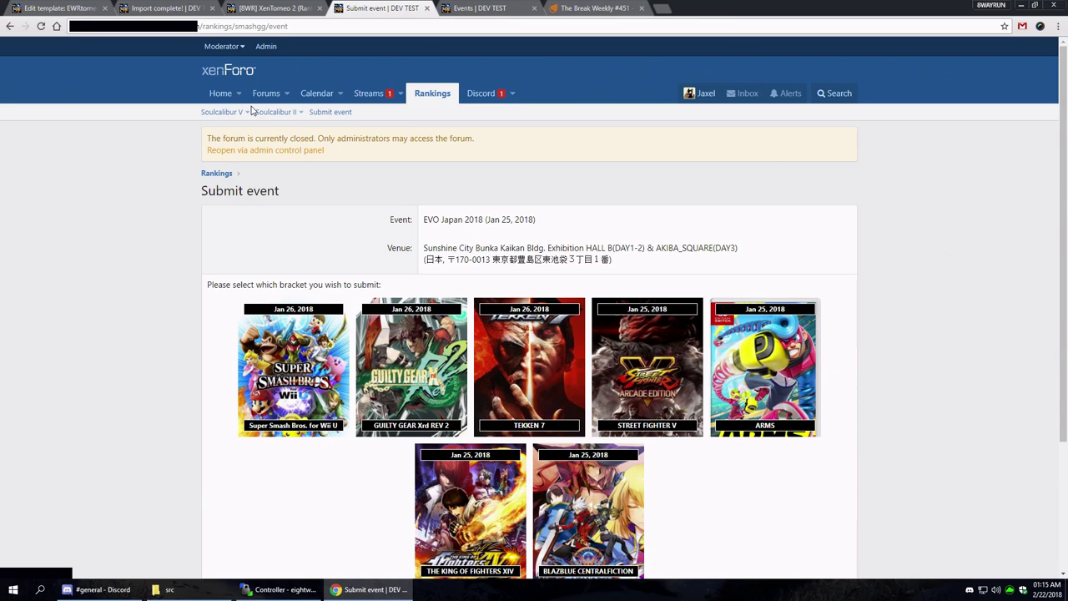
Step: Pick the Street Fighter V bracket among EVO Japan 2018's seven brackets and scroll to Confirm
{"action": "scroll", "coordinate": [167, 147], "scroll_direction": "down", "scroll_amount": 2}
{"action": "scroll", "coordinate": [167, 146], "scroll_direction": "up", "scroll_amount": 1}
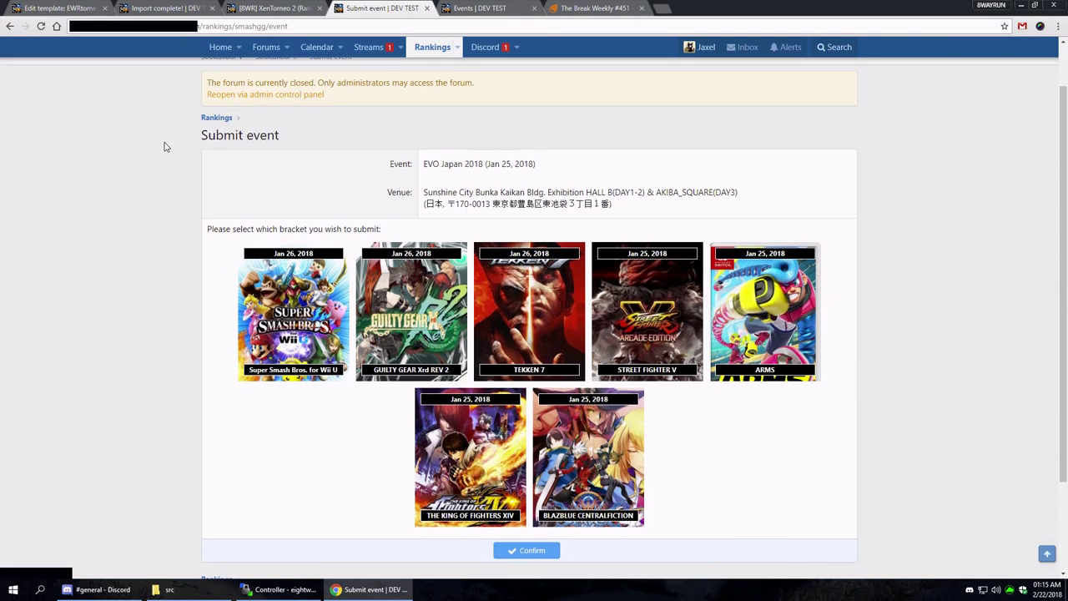
{"action": "scroll", "coordinate": [164, 147], "scroll_direction": "down", "scroll_amount": 1}
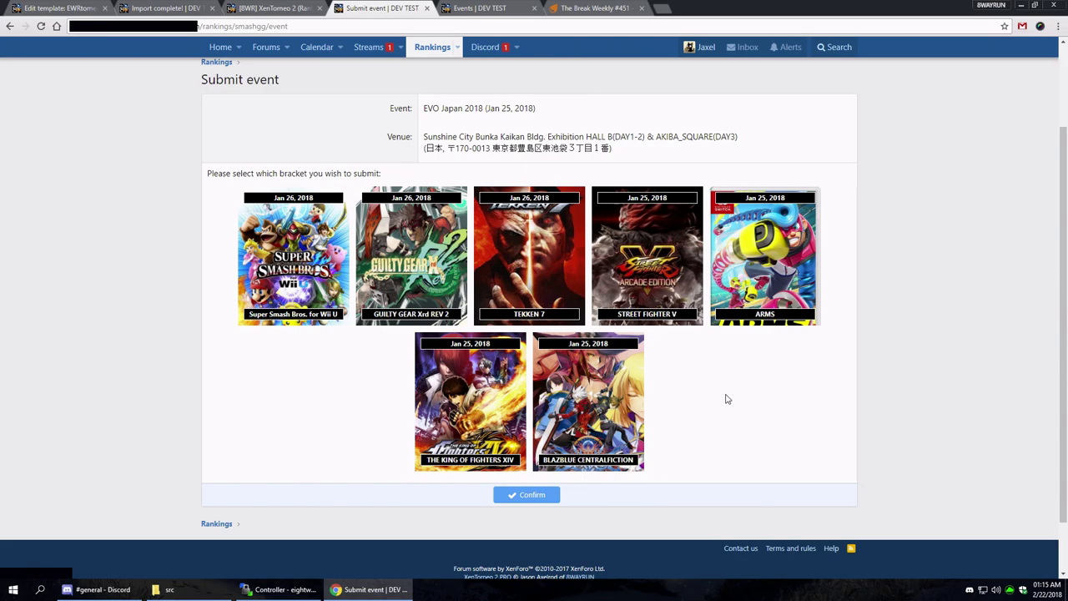
{"action": "scroll", "coordinate": [725, 398], "scroll_direction": "up", "scroll_amount": 2}
{"action": "scroll", "coordinate": [729, 399], "scroll_direction": "down", "scroll_amount": 1}
{"action": "scroll", "coordinate": [729, 398], "scroll_direction": "up", "scroll_amount": 2}
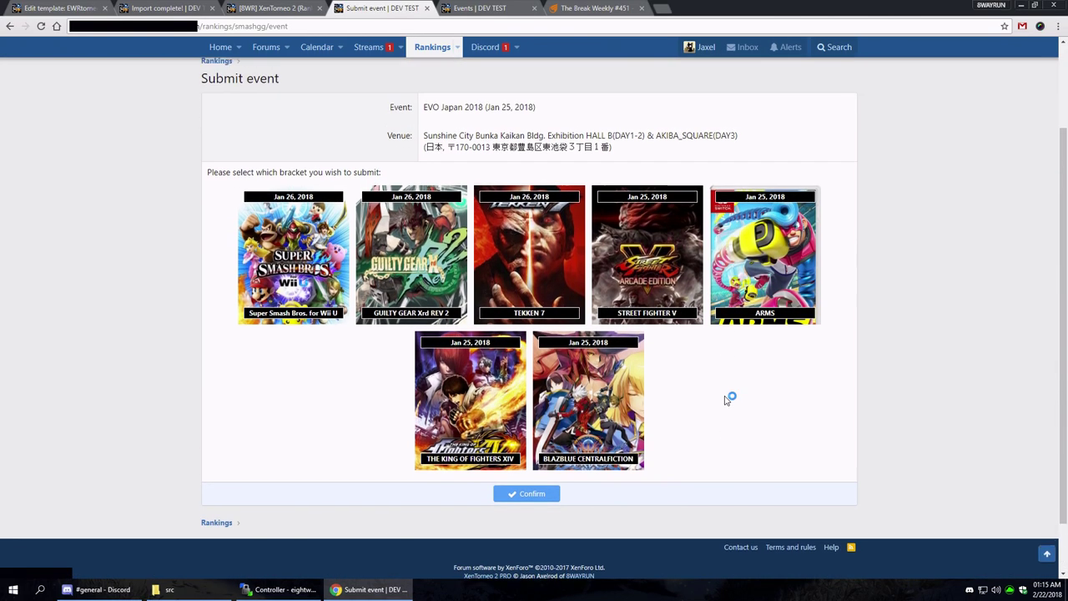
{"action": "left_click", "coordinate": [672, 359]}
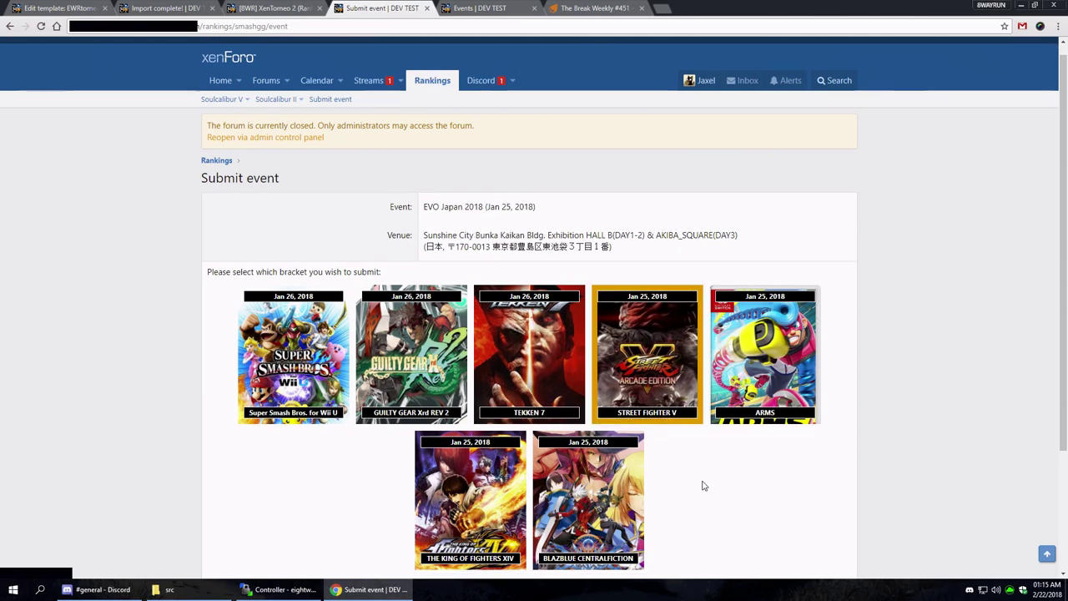
{"action": "scroll", "coordinate": [704, 484], "scroll_direction": "down", "scroll_amount": 1}
{"action": "scroll", "coordinate": [698, 451], "scroll_direction": "down", "scroll_amount": 2}
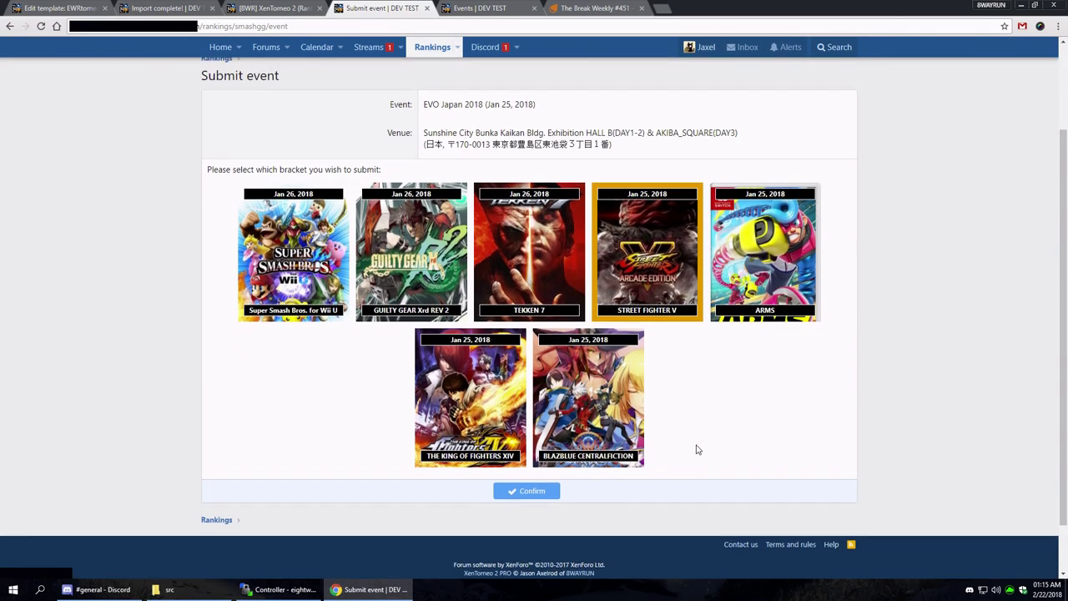
{"action": "scroll", "coordinate": [698, 449], "scroll_direction": "up", "scroll_amount": 1}
{"action": "scroll", "coordinate": [698, 450], "scroll_direction": "down", "scroll_amount": 1}
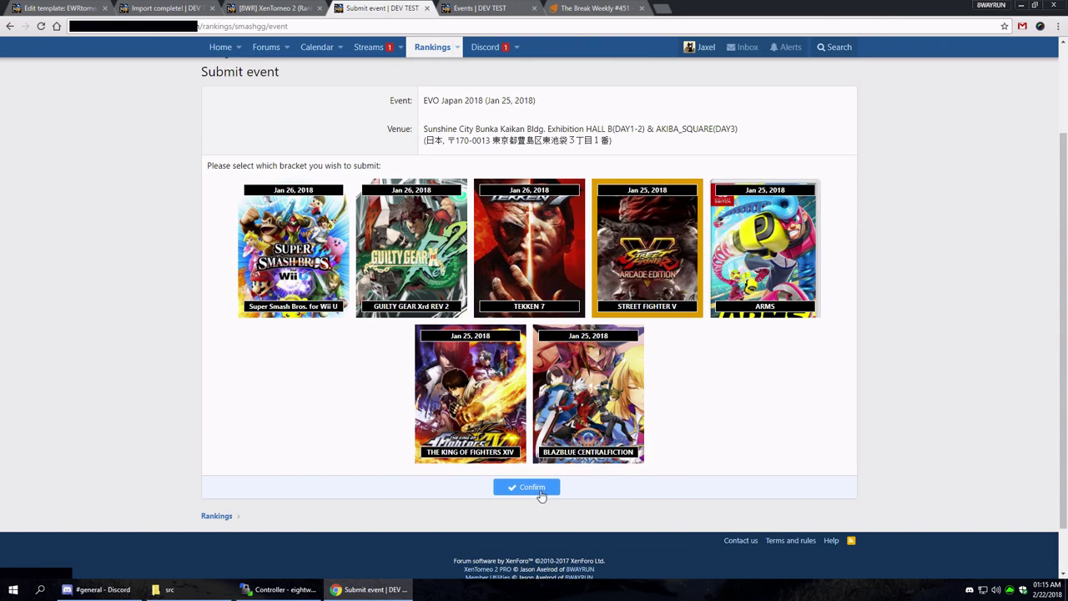
{"action": "scroll", "coordinate": [492, 462], "scroll_direction": "down", "scroll_amount": 1}
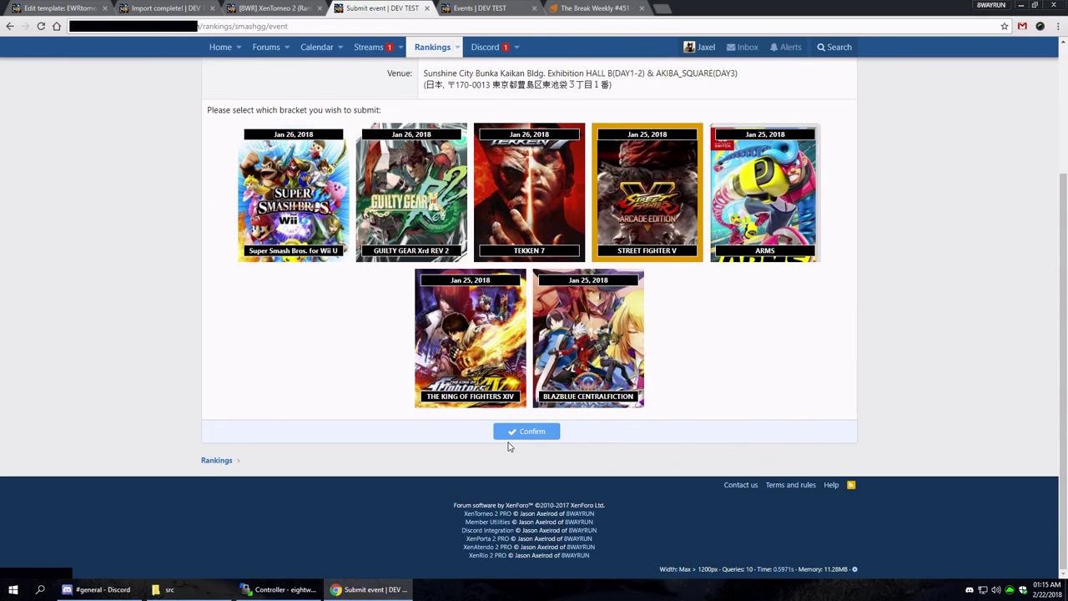
Step: Confirm the Street Fighter V bracket to load the Add event form with 2217 players
{"action": "left_click", "coordinate": [527, 434]}
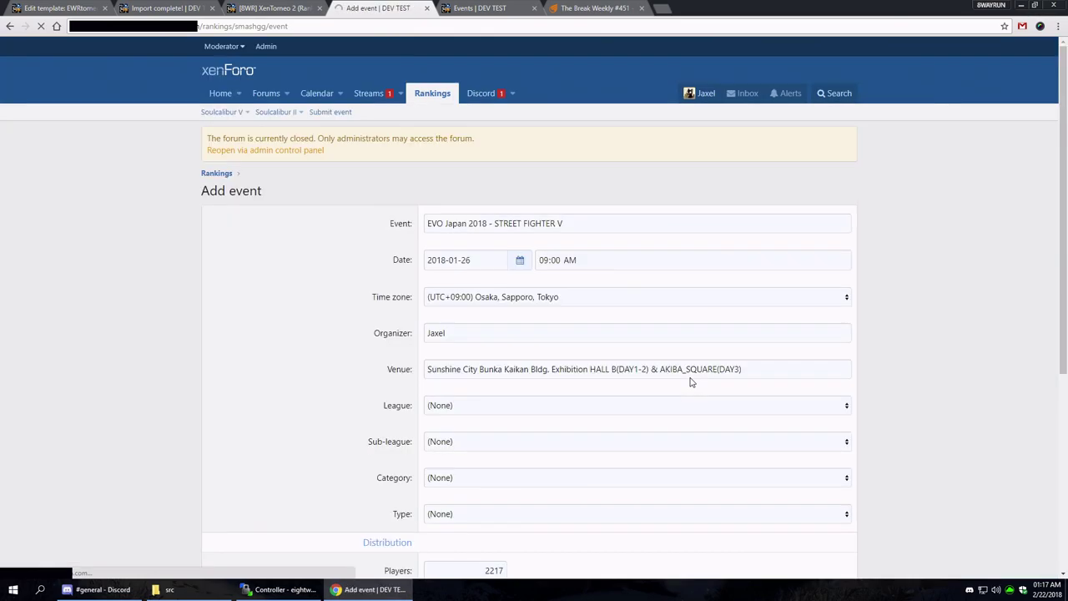
Step: Replace the event's organizer name with 'EVO J'
{"action": "scroll", "coordinate": [957, 423], "scroll_direction": "down", "scroll_amount": 3}
{"action": "scroll", "coordinate": [956, 423], "scroll_direction": "down", "scroll_amount": 3}
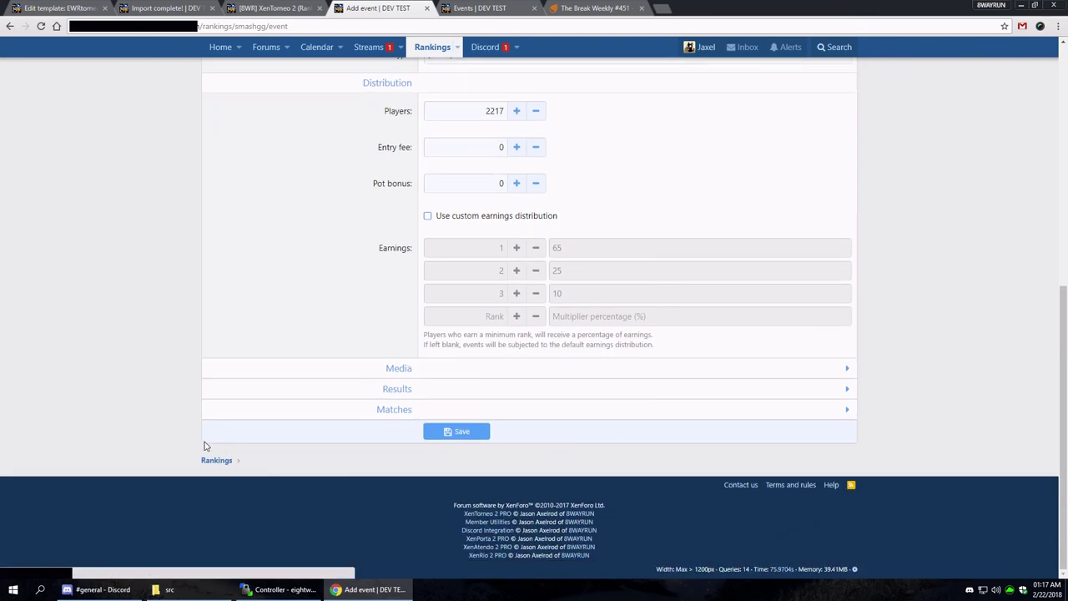
{"action": "scroll", "coordinate": [203, 446], "scroll_direction": "up", "scroll_amount": 2}
{"action": "scroll", "coordinate": [203, 446], "scroll_direction": "up", "scroll_amount": 5}
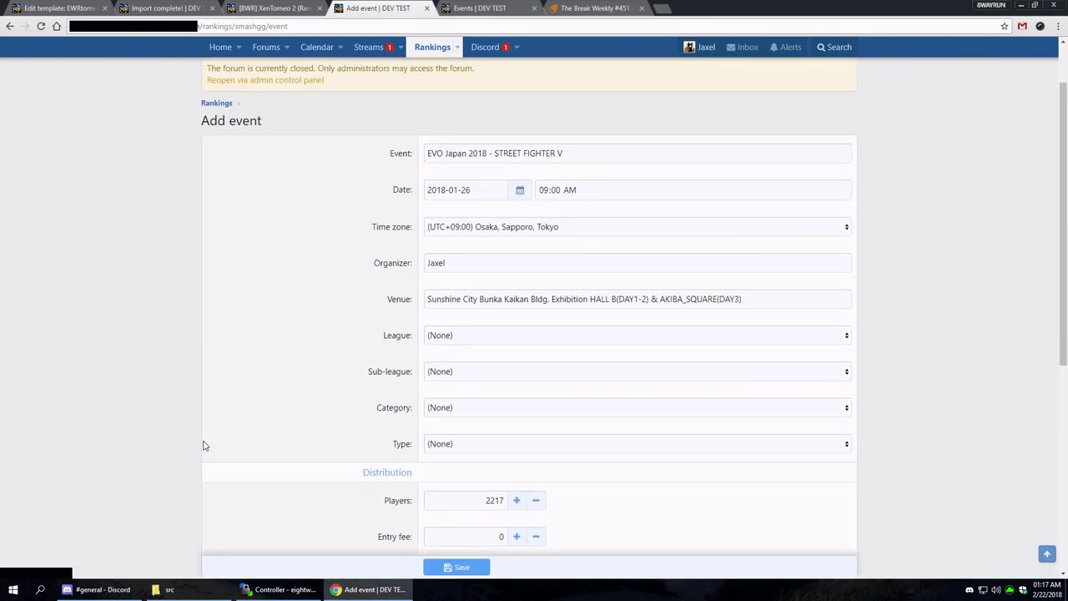
{"action": "scroll", "coordinate": [204, 446], "scroll_direction": "down", "scroll_amount": 1}
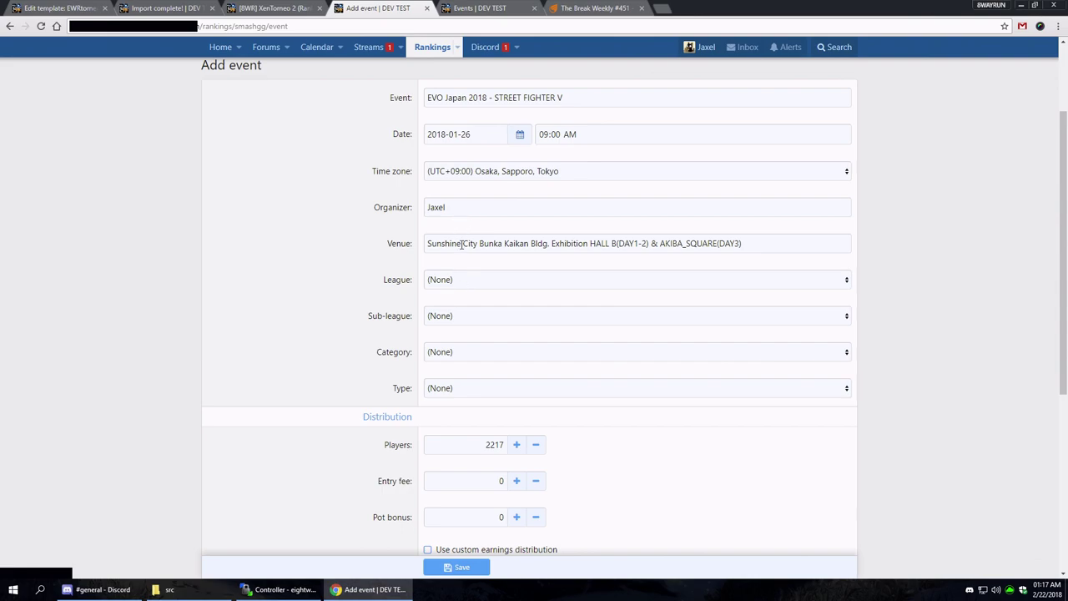
{"action": "double_click", "coordinate": [464, 209]}
{"action": "type", "text": "EVO J"}
Step: Set league Soulcalibur V with no sub-league, category Major and type Double elimination
{"action": "left_click", "coordinate": [533, 281]}
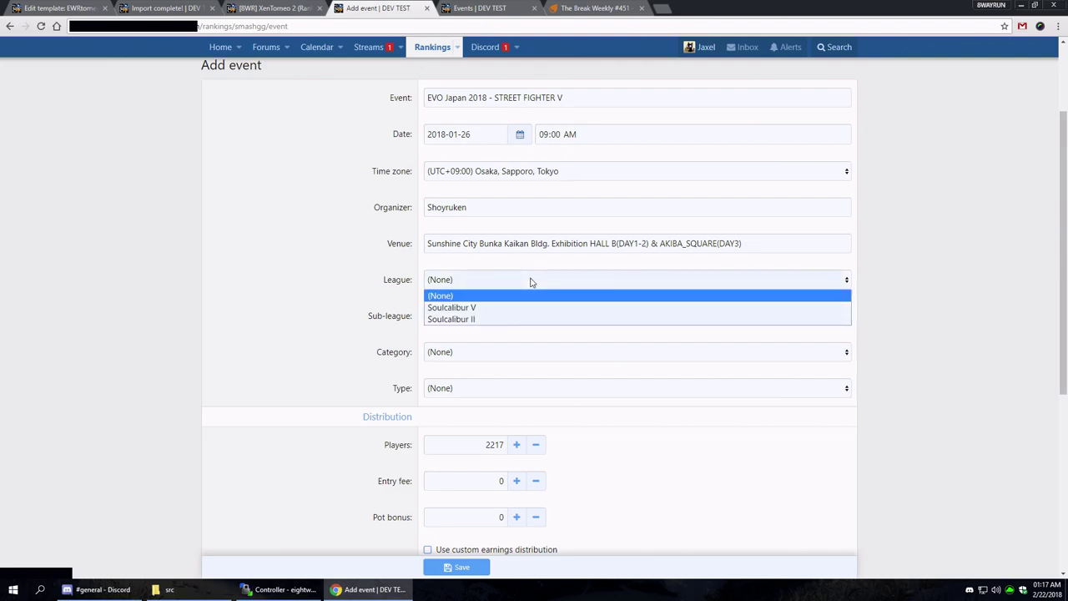
{"action": "left_click", "coordinate": [461, 308]}
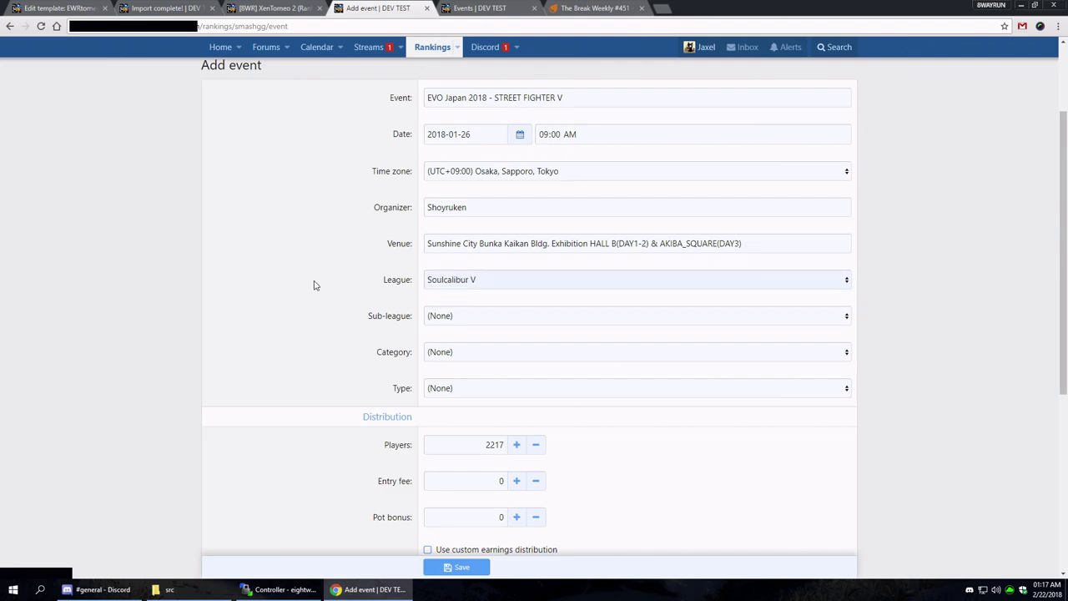
{"action": "left_click", "coordinate": [474, 317]}
{"action": "left_click", "coordinate": [317, 352]}
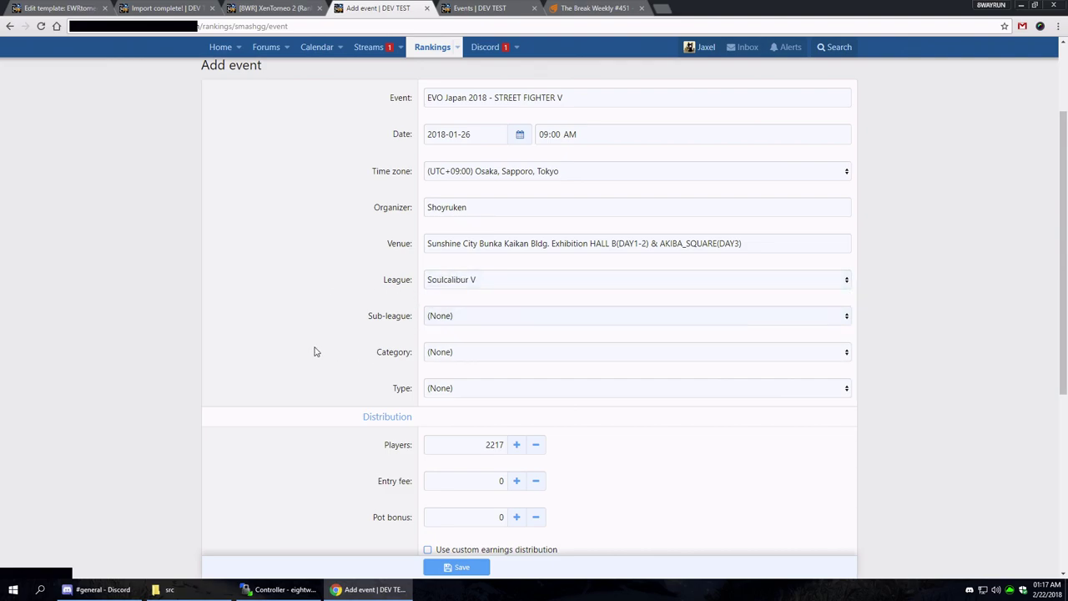
{"action": "left_click", "coordinate": [472, 354]}
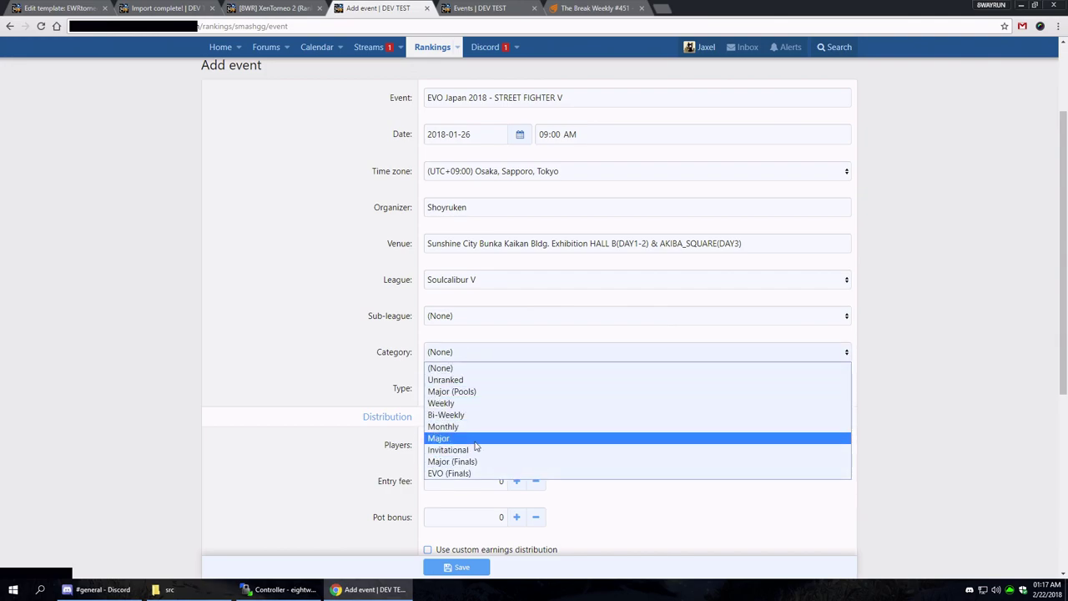
{"action": "left_click", "coordinate": [473, 438]}
{"action": "left_click", "coordinate": [465, 359]}
{"action": "left_click", "coordinate": [469, 441]}
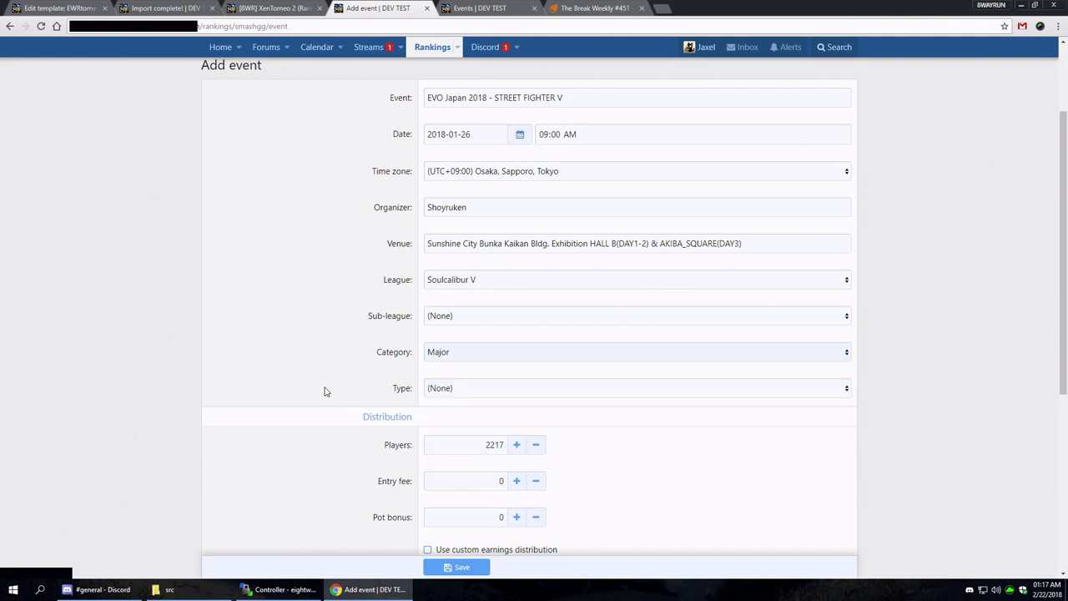
{"action": "left_click", "coordinate": [465, 391]}
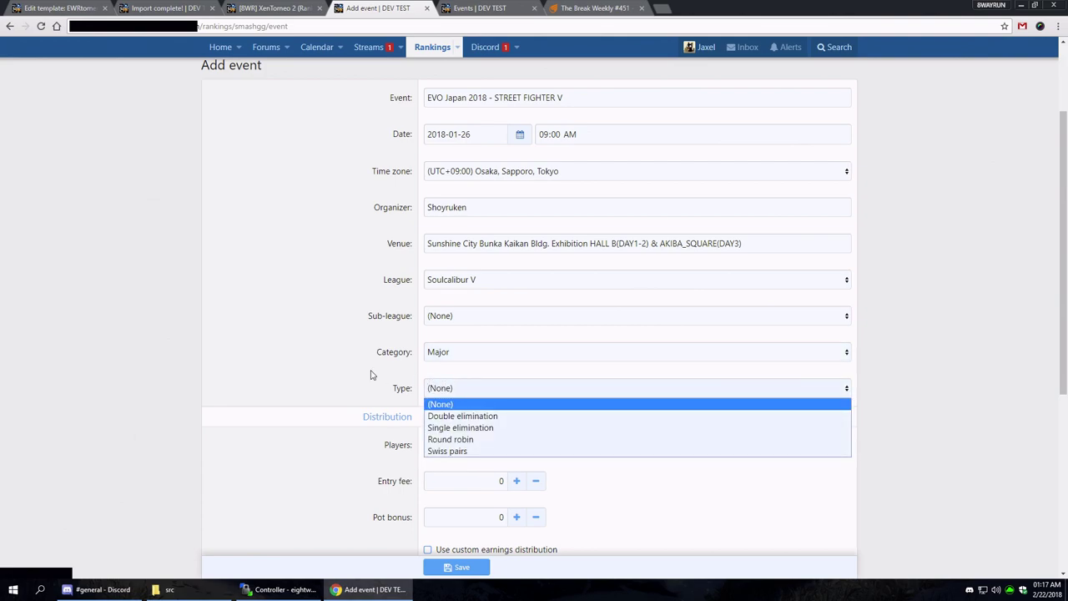
{"action": "left_click", "coordinate": [450, 417]}
{"action": "scroll", "coordinate": [300, 369], "scroll_direction": "down", "scroll_amount": 3}
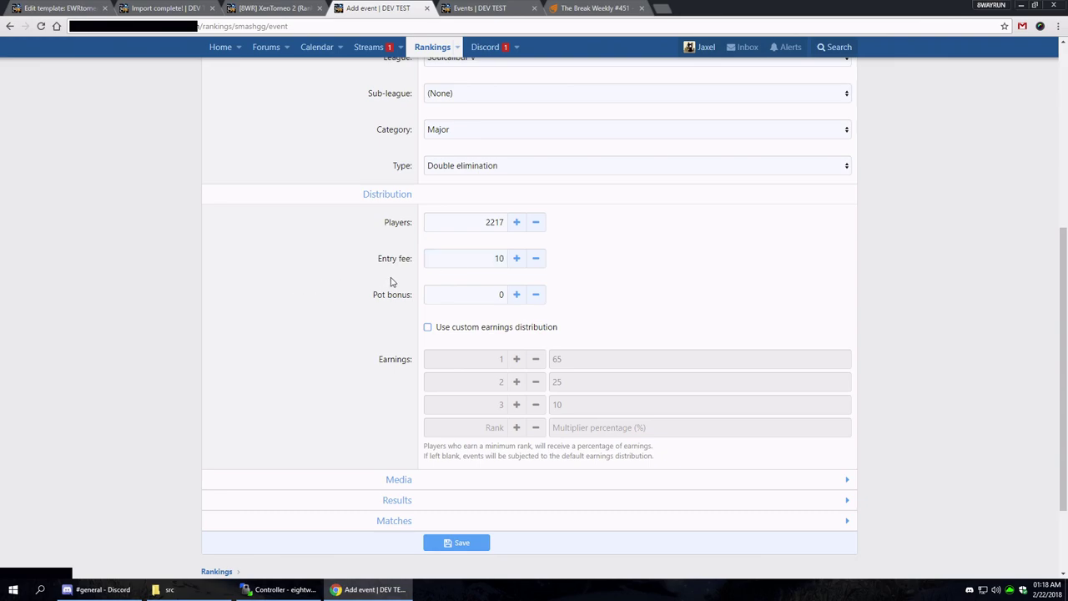
Step: Expand and collapse the Media section to review the image and link options
{"action": "scroll", "coordinate": [392, 280], "scroll_direction": "down", "scroll_amount": 2}
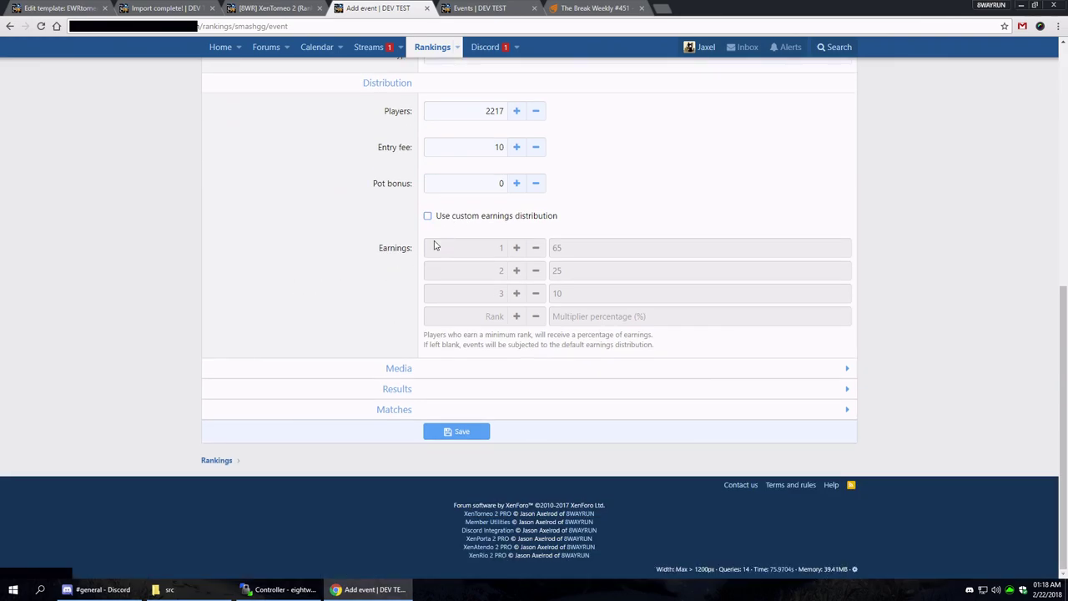
{"action": "left_click", "coordinate": [411, 370]}
{"action": "scroll", "coordinate": [409, 334], "scroll_direction": "down", "scroll_amount": 2}
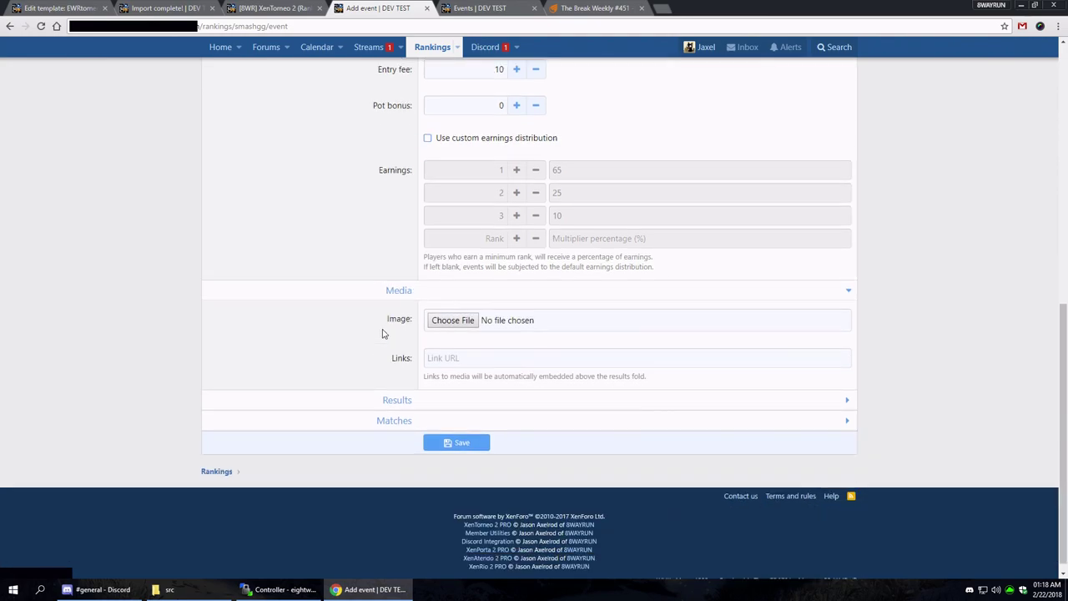
{"action": "left_click", "coordinate": [409, 280]}
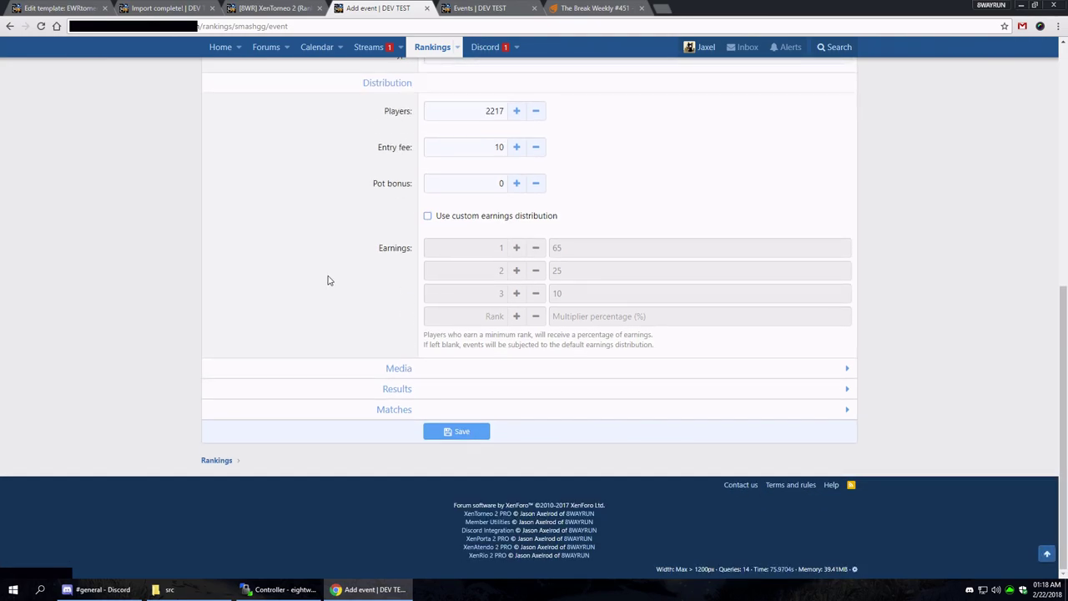
{"action": "left_click", "coordinate": [409, 368]}
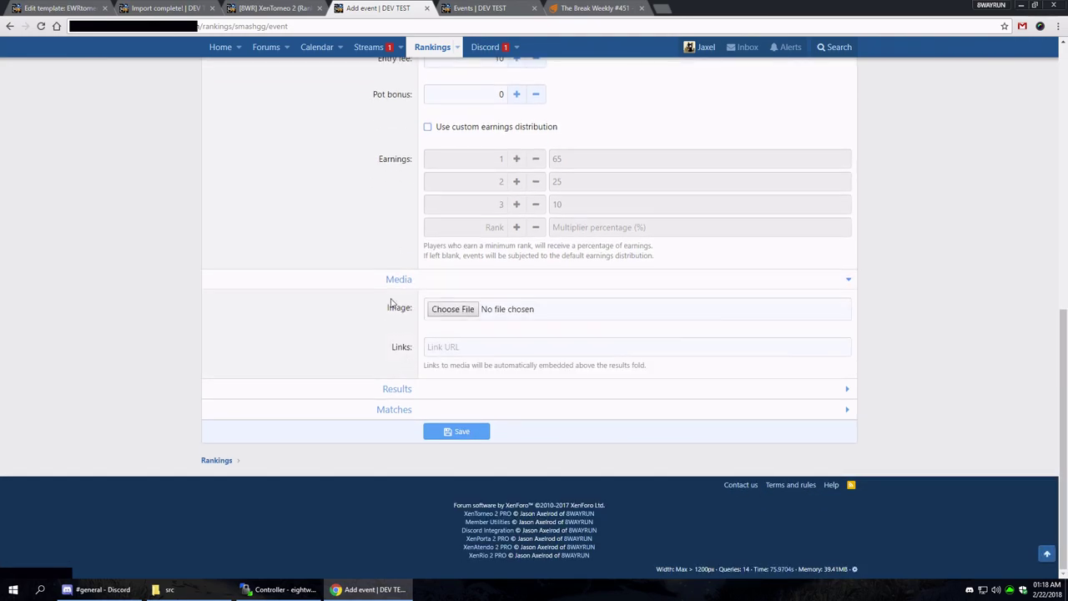
{"action": "left_click", "coordinate": [390, 286]}
Step: Review the imported final rankings and match list, collapsing each section afterward
{"action": "left_click", "coordinate": [396, 388]}
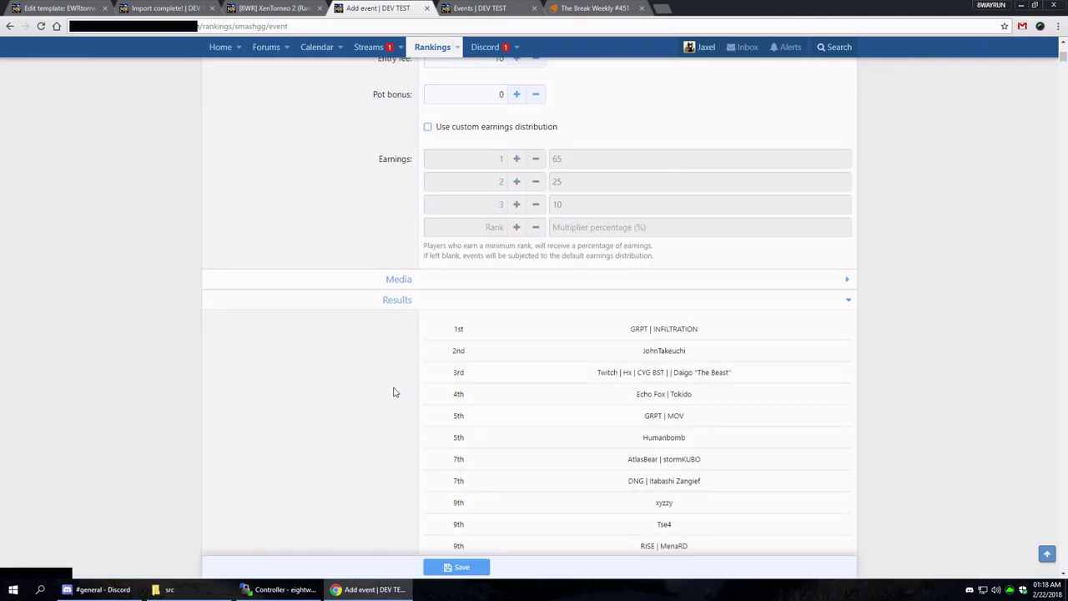
{"action": "scroll", "coordinate": [442, 364], "scroll_direction": "down", "scroll_amount": 13}
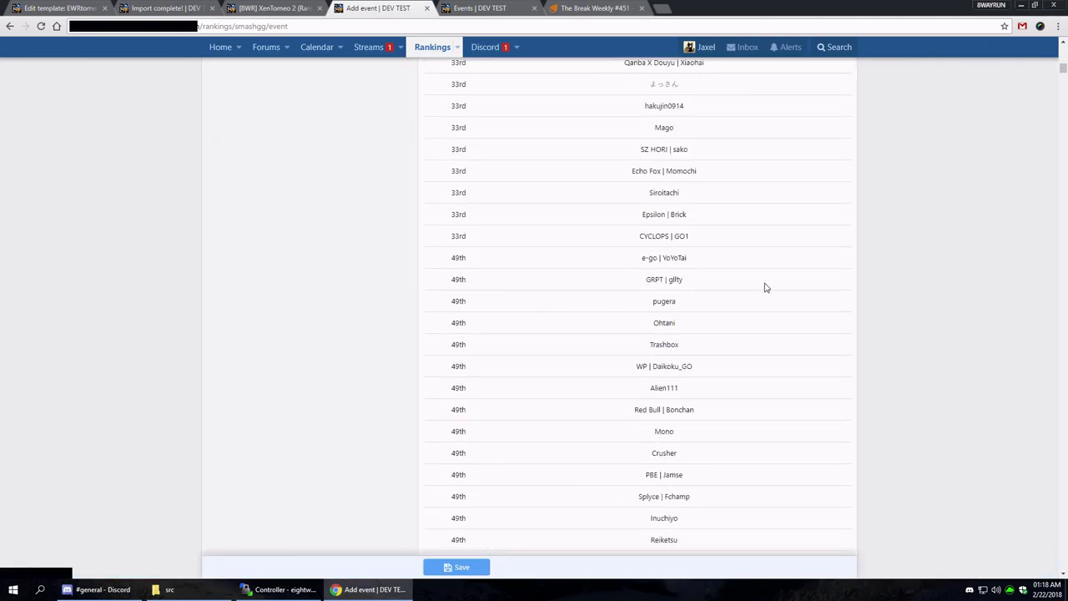
{"action": "left_click_drag", "start_coordinate": [1061, 75], "coordinate": [1064, 50]}
{"action": "scroll", "coordinate": [481, 338], "scroll_direction": "down", "scroll_amount": 6}
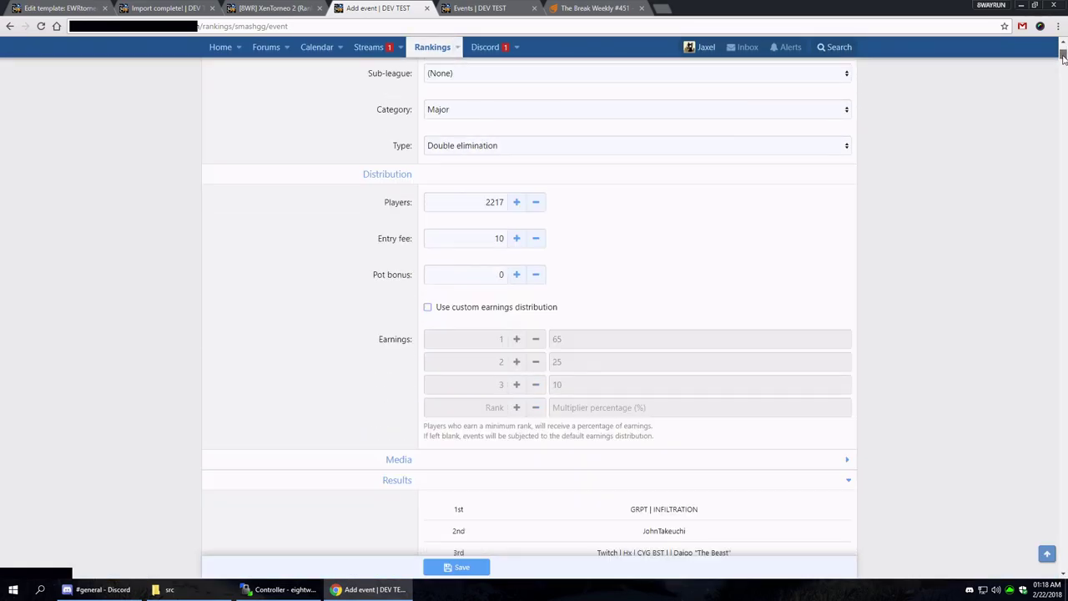
{"action": "left_click", "coordinate": [411, 377]}
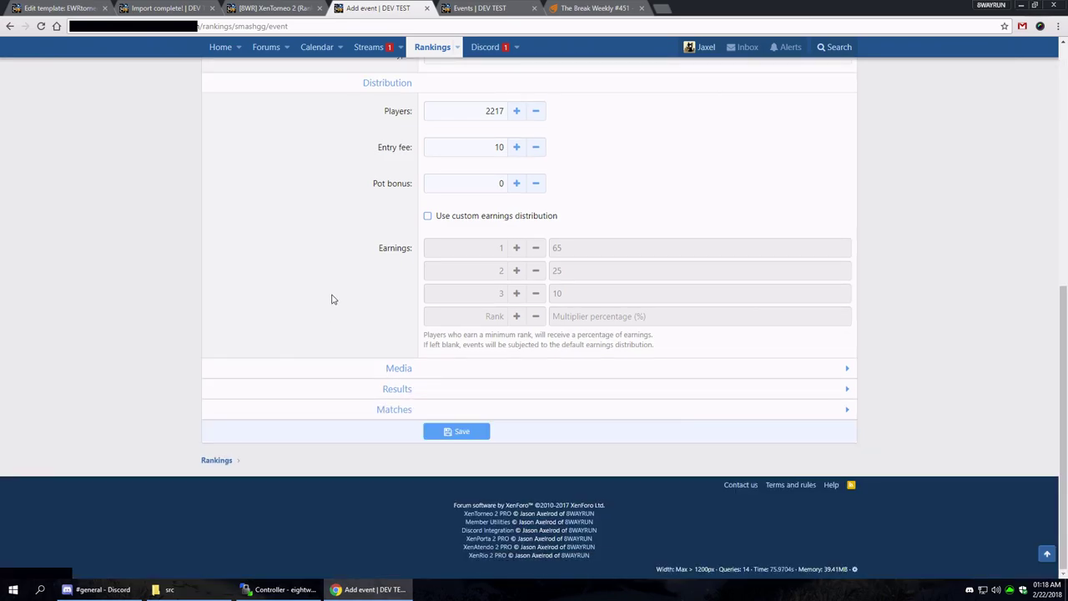
{"action": "left_click", "coordinate": [388, 408]}
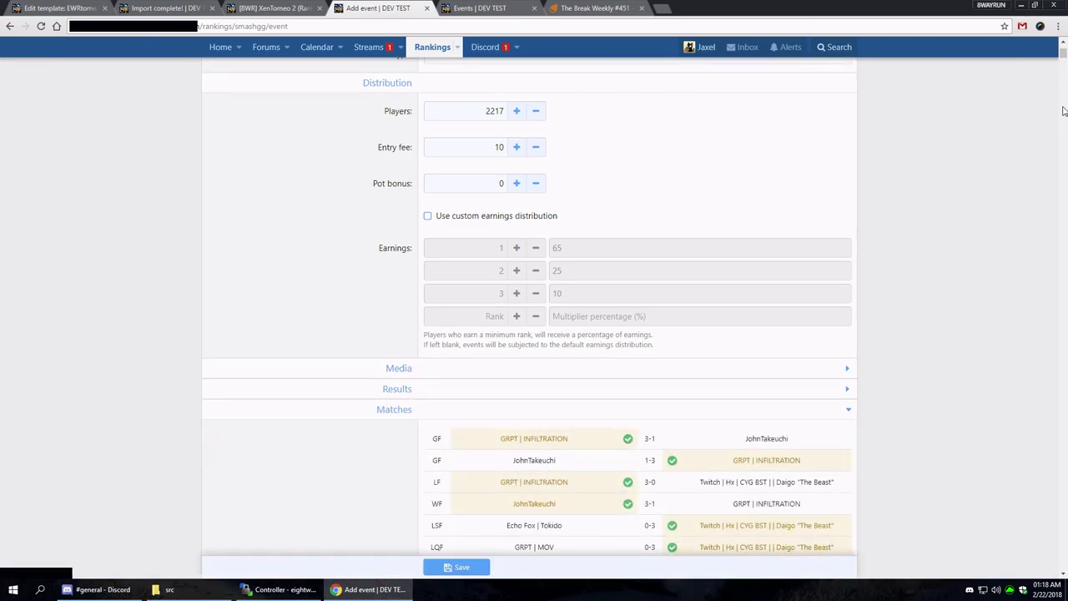
{"action": "mouse_move", "coordinate": [1063, 51]}
{"action": "left_mouse_down"}
{"action": "mouse_move", "coordinate": [1040, 383]}
{"action": "mouse_move", "coordinate": [1059, 422]}
{"action": "mouse_move", "coordinate": [1060, 578]}
{"action": "mouse_move", "coordinate": [1064, 52]}
{"action": "left_mouse_up"}
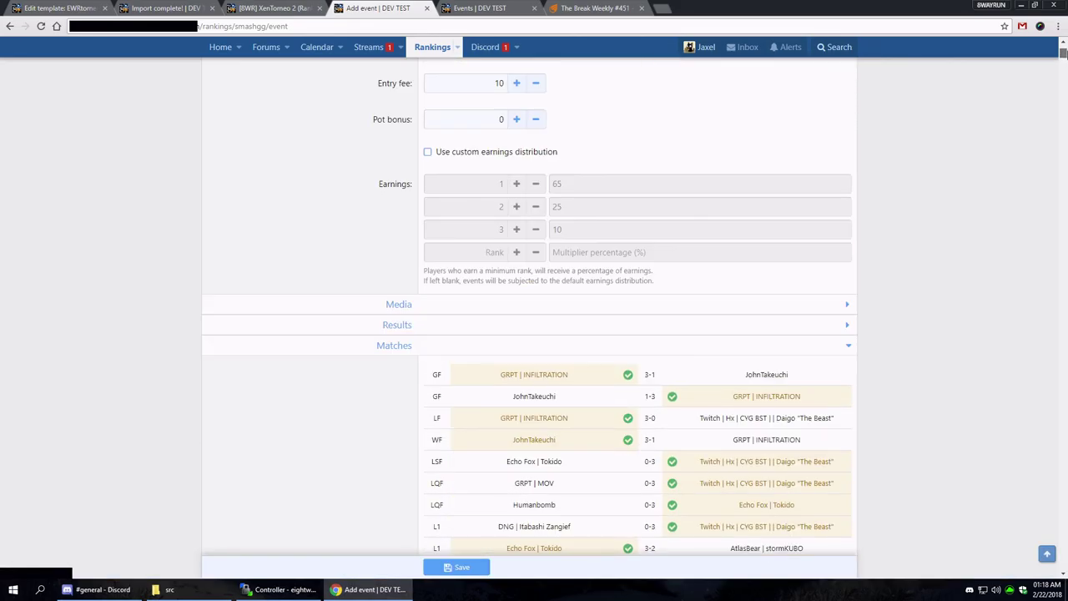
{"action": "left_click", "coordinate": [374, 347]}
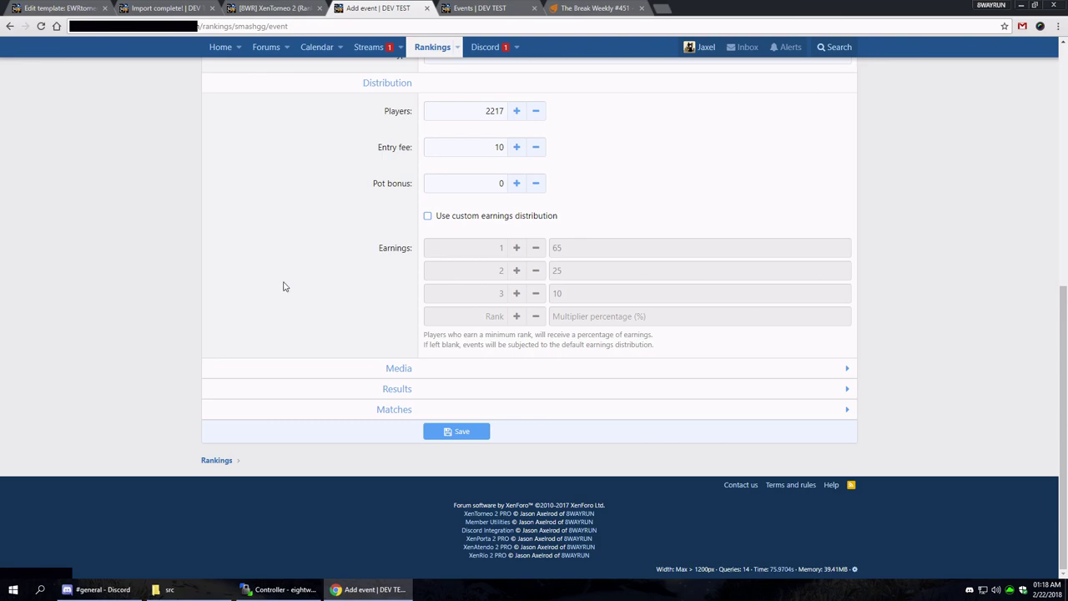
Step: Save the EVO Japan 2018 - STREET FIGHTER V event and check its bracket and 0-point results
{"action": "left_click", "coordinate": [459, 432]}
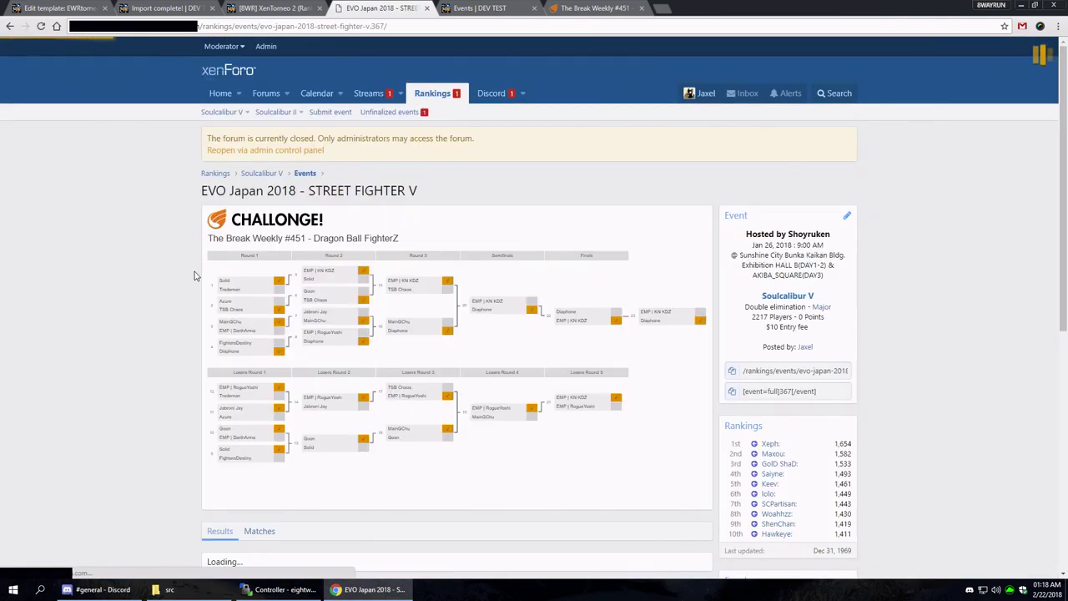
{"action": "scroll", "coordinate": [191, 275], "scroll_direction": "down", "scroll_amount": 15}
{"action": "scroll", "coordinate": [706, 407], "scroll_direction": "down", "scroll_amount": 1}
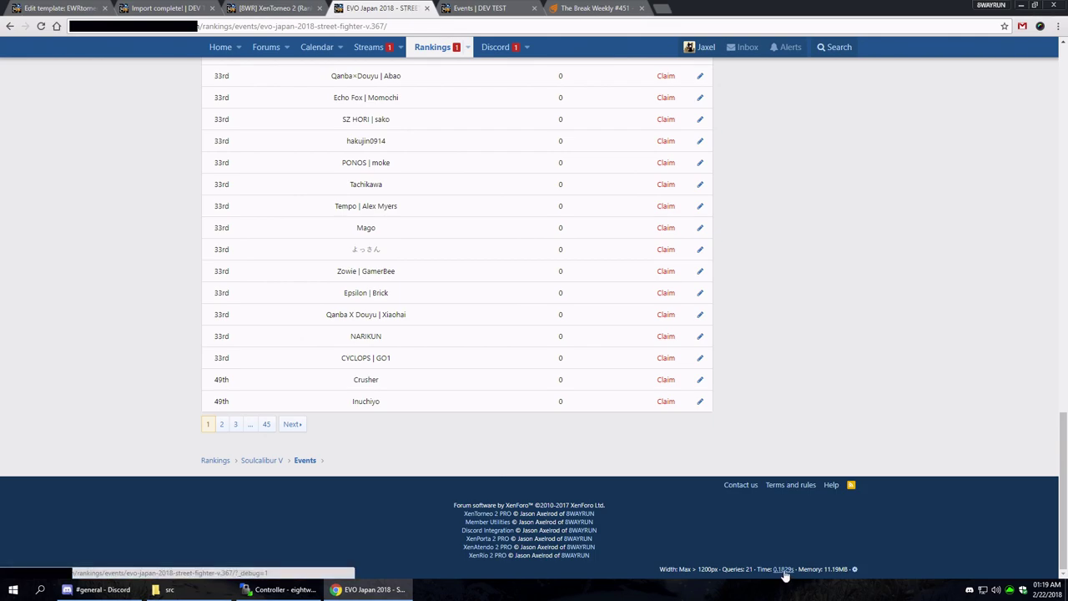
{"action": "scroll", "coordinate": [993, 423], "scroll_direction": "up", "scroll_amount": 15}
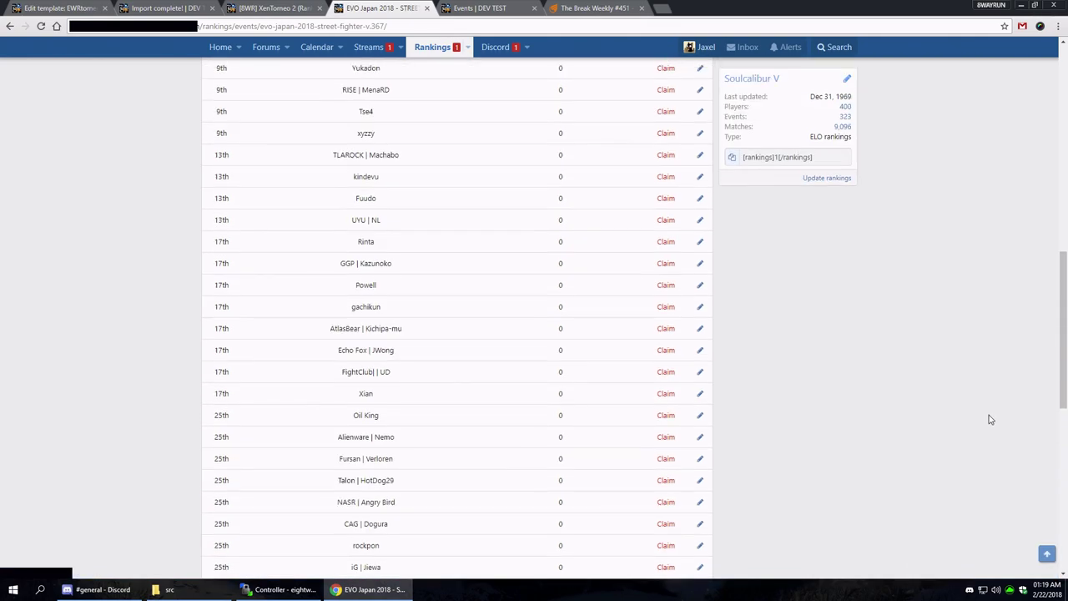
{"action": "scroll", "coordinate": [1002, 406], "scroll_direction": "up", "scroll_amount": 2}
{"action": "scroll", "coordinate": [981, 410], "scroll_direction": "up", "scroll_amount": 1}
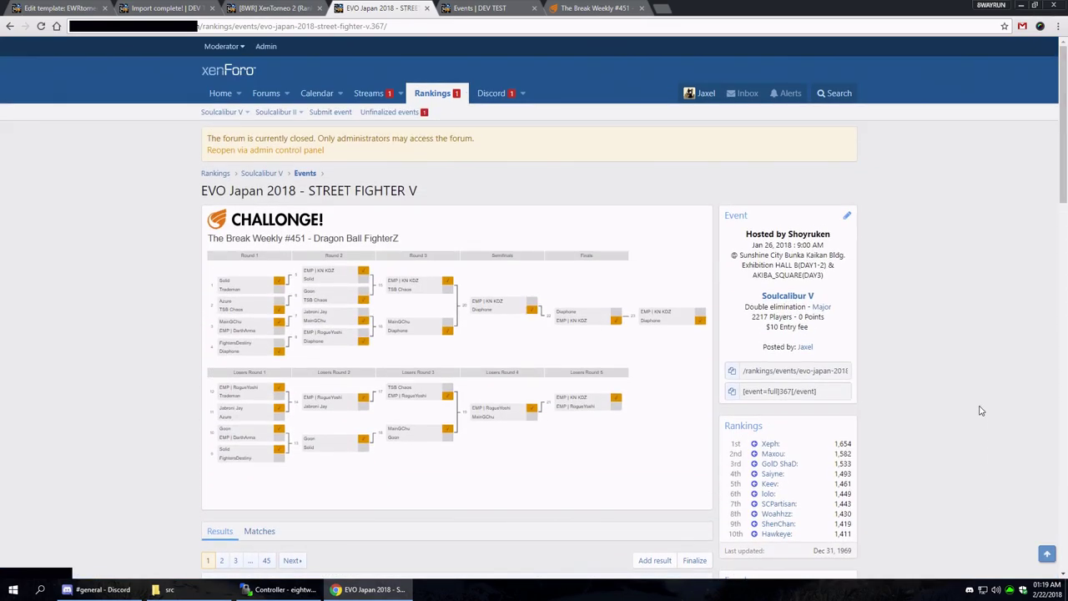
{"action": "scroll", "coordinate": [982, 410], "scroll_direction": "down", "scroll_amount": 2}
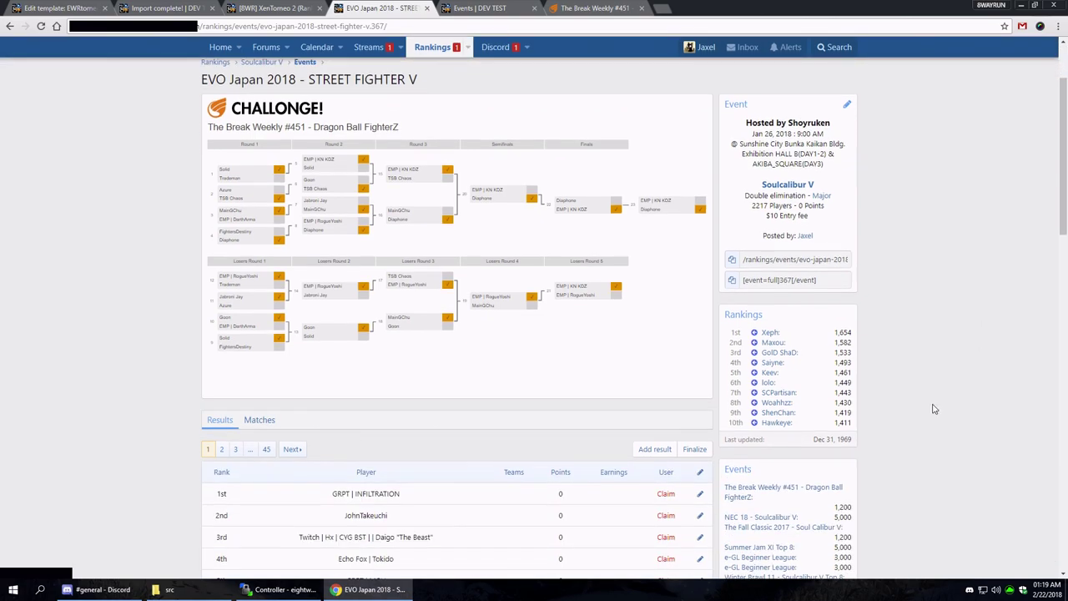
{"action": "scroll", "coordinate": [934, 409], "scroll_direction": "down", "scroll_amount": 2}
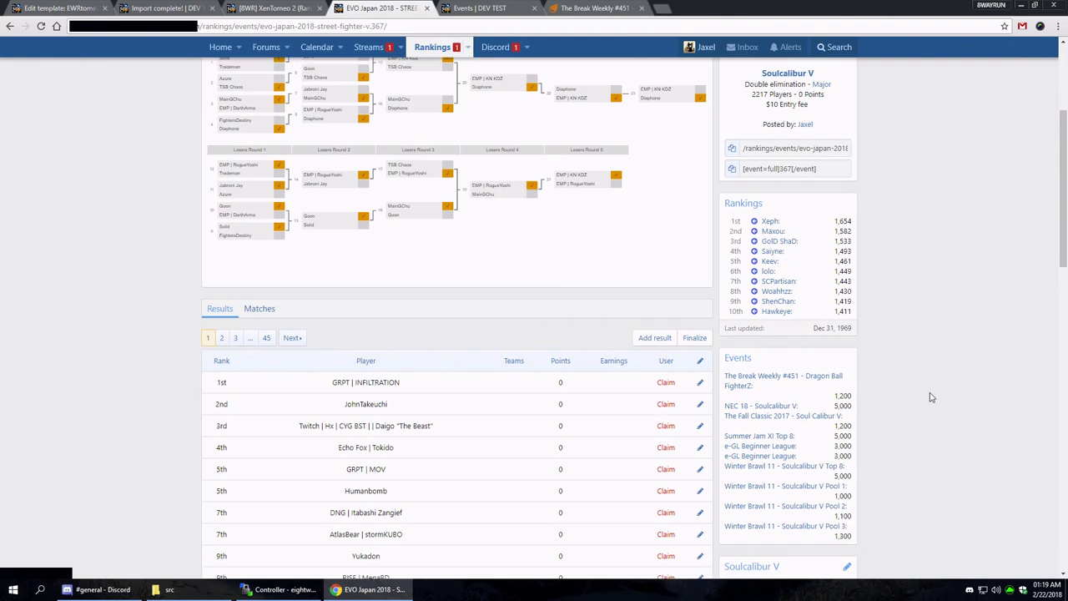
{"action": "scroll", "coordinate": [933, 397], "scroll_direction": "down", "scroll_amount": 3}
{"action": "scroll", "coordinate": [927, 396], "scroll_direction": "up", "scroll_amount": 2}
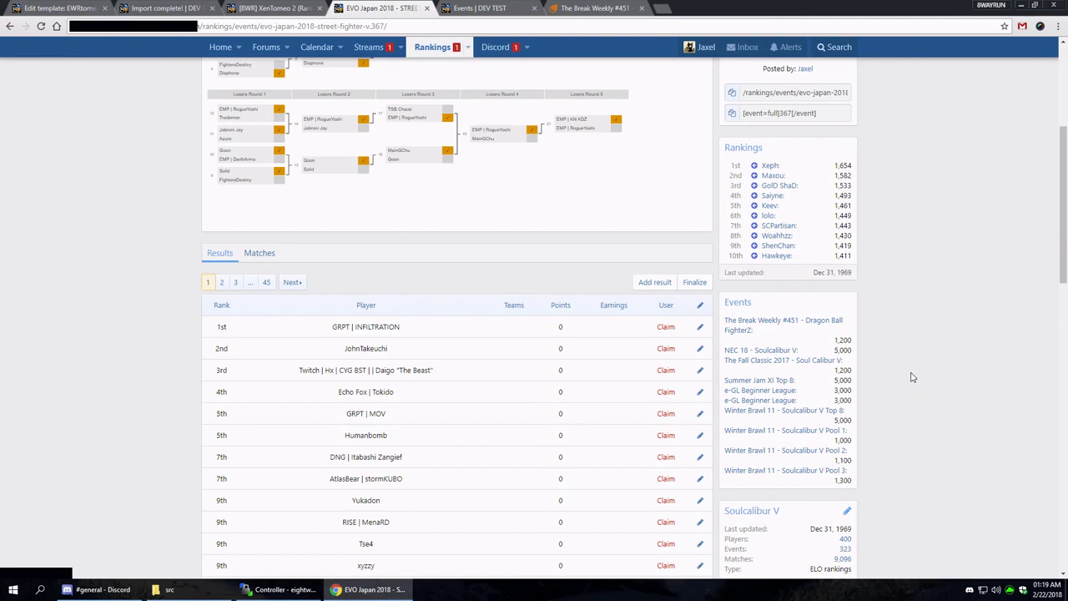
{"action": "scroll", "coordinate": [973, 345], "scroll_direction": "down", "scroll_amount": 15}
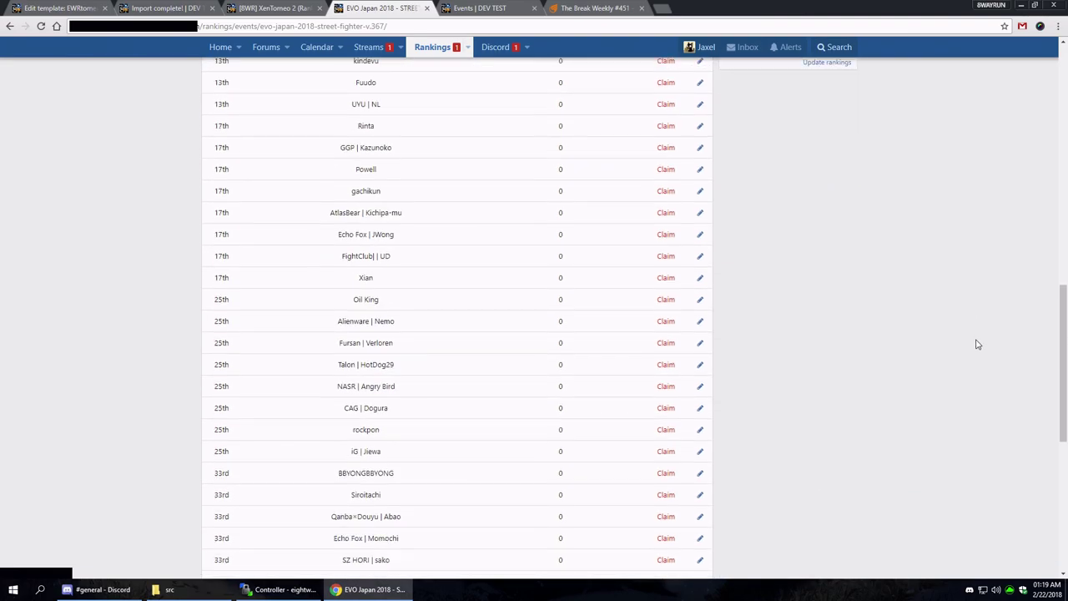
{"action": "scroll", "coordinate": [977, 350], "scroll_direction": "up", "scroll_amount": 6}
{"action": "scroll", "coordinate": [976, 348], "scroll_direction": "up", "scroll_amount": 7}
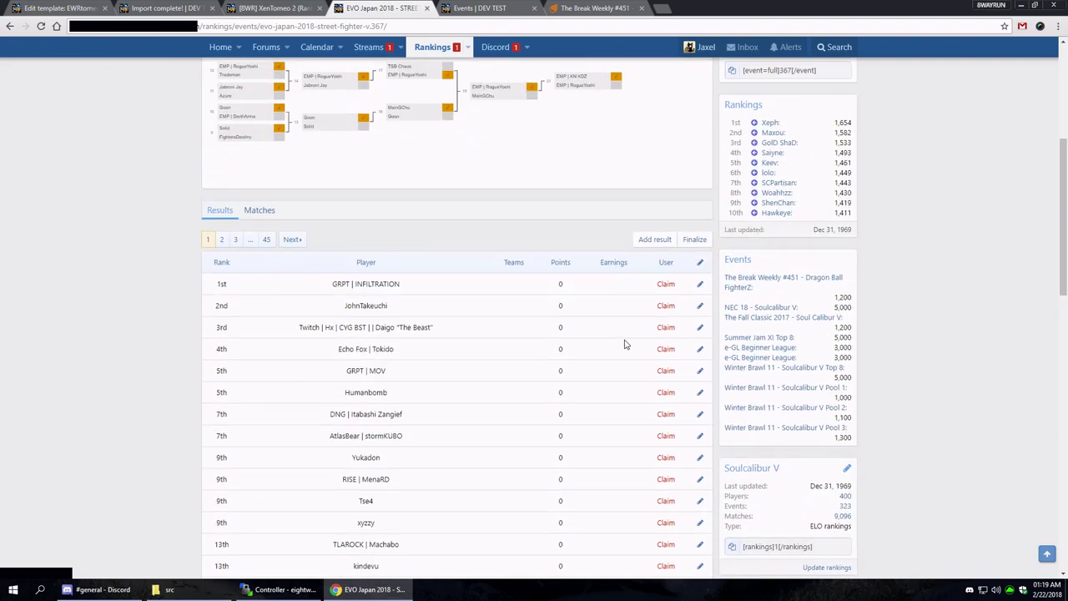
Step: Page through the results to the last page, 45, where placings still show 0 points
{"action": "left_click", "coordinate": [291, 238]}
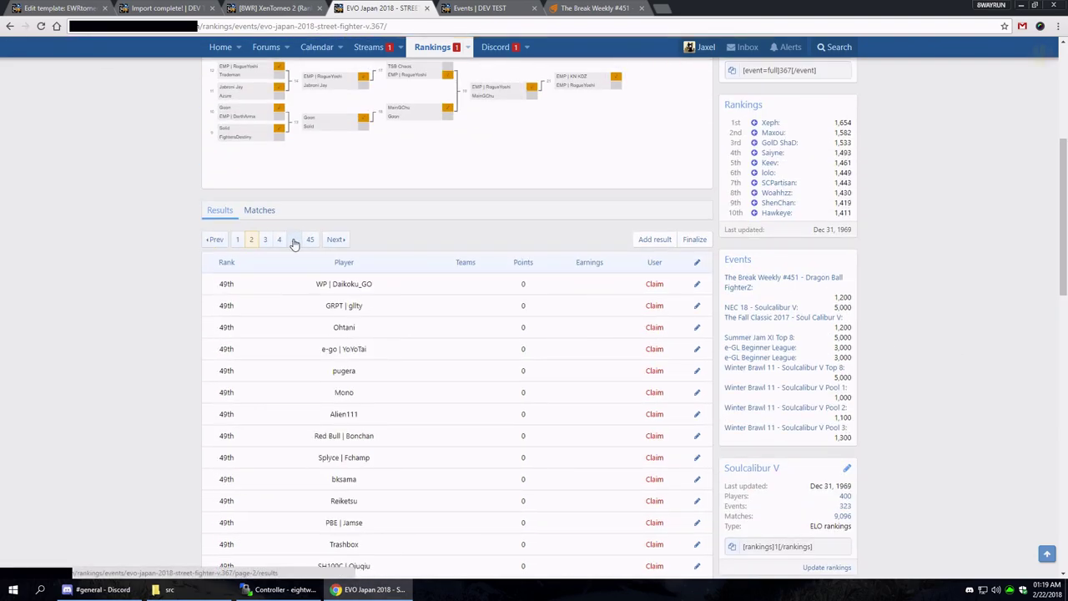
{"action": "left_click", "coordinate": [278, 240]}
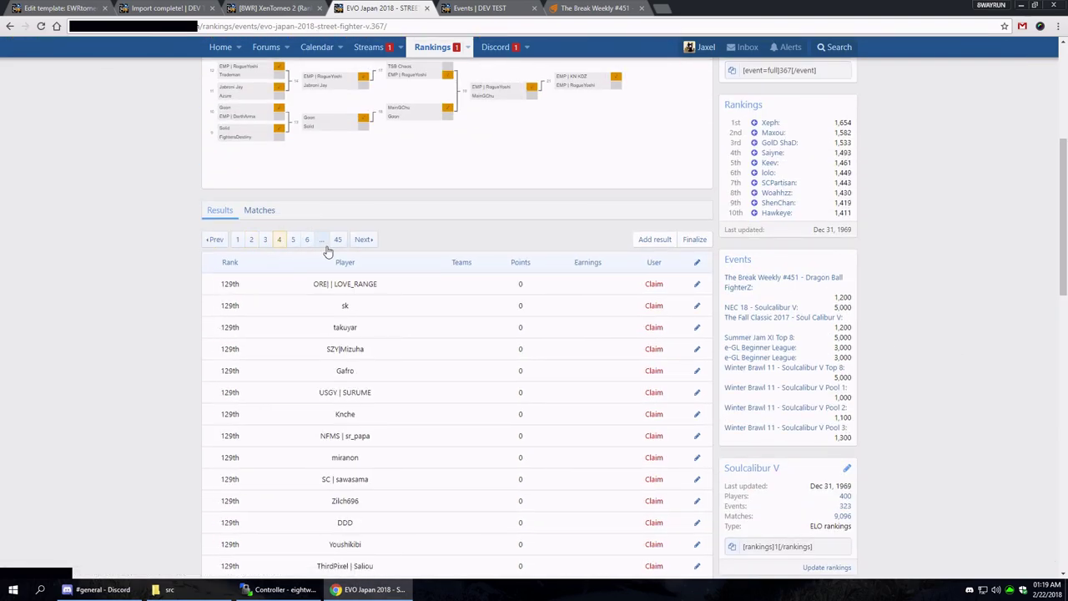
{"action": "left_click", "coordinate": [338, 241]}
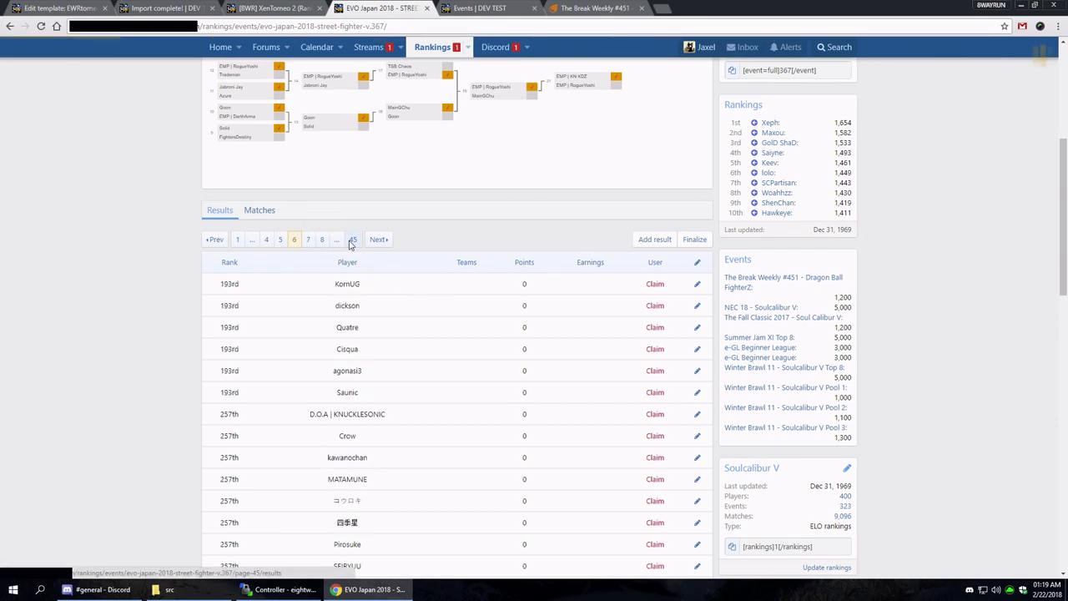
Step: Finalize the event and submit the confirmation so points and earnings get calculated
{"action": "left_click", "coordinate": [655, 240]}
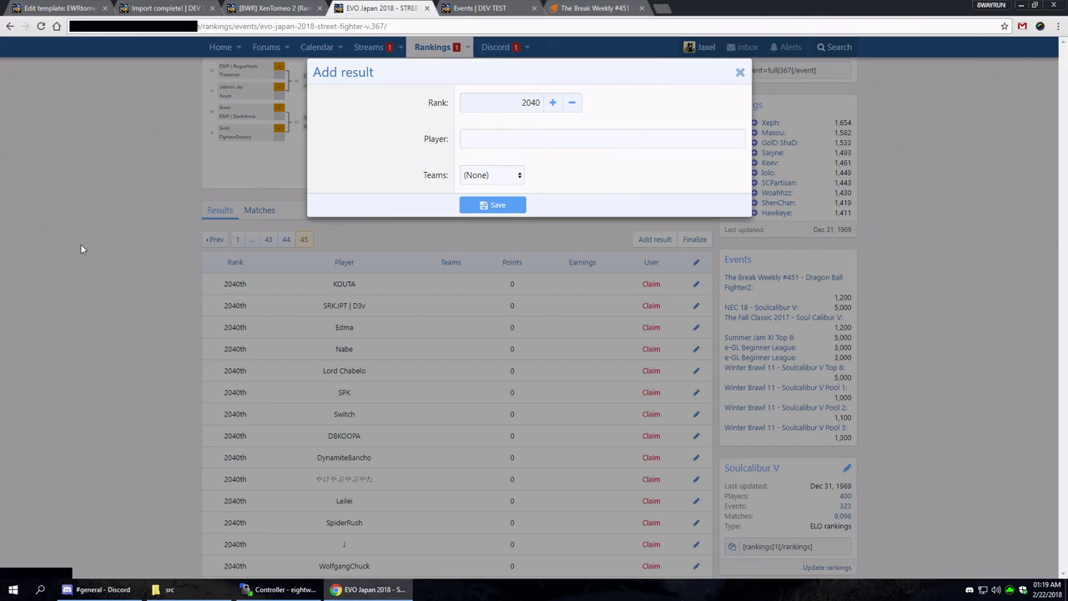
{"action": "left_click", "coordinate": [659, 243]}
{"action": "left_click", "coordinate": [703, 241]}
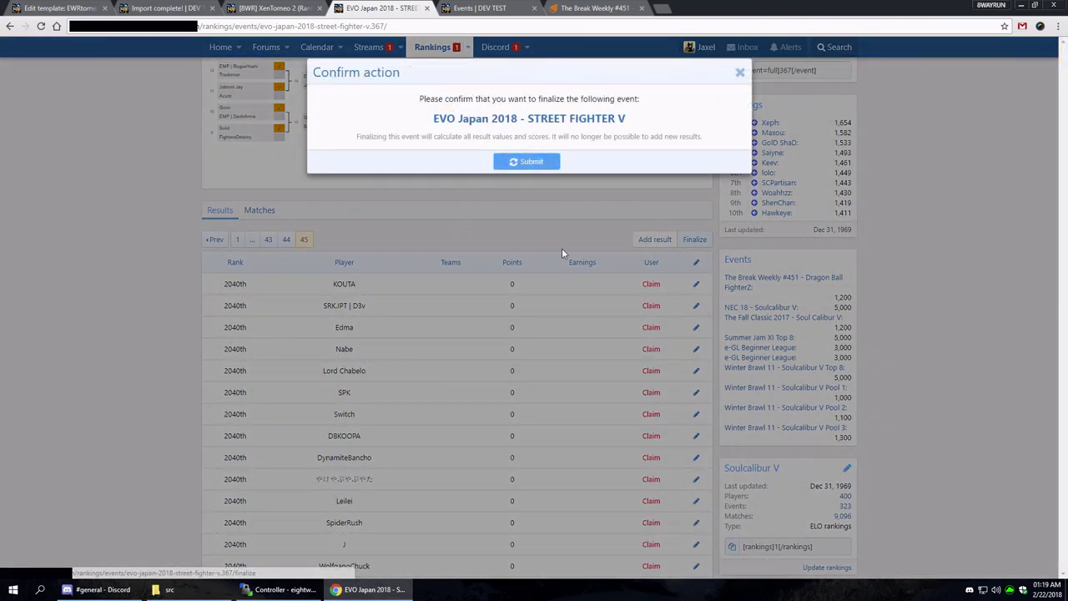
{"action": "left_click", "coordinate": [549, 163]}
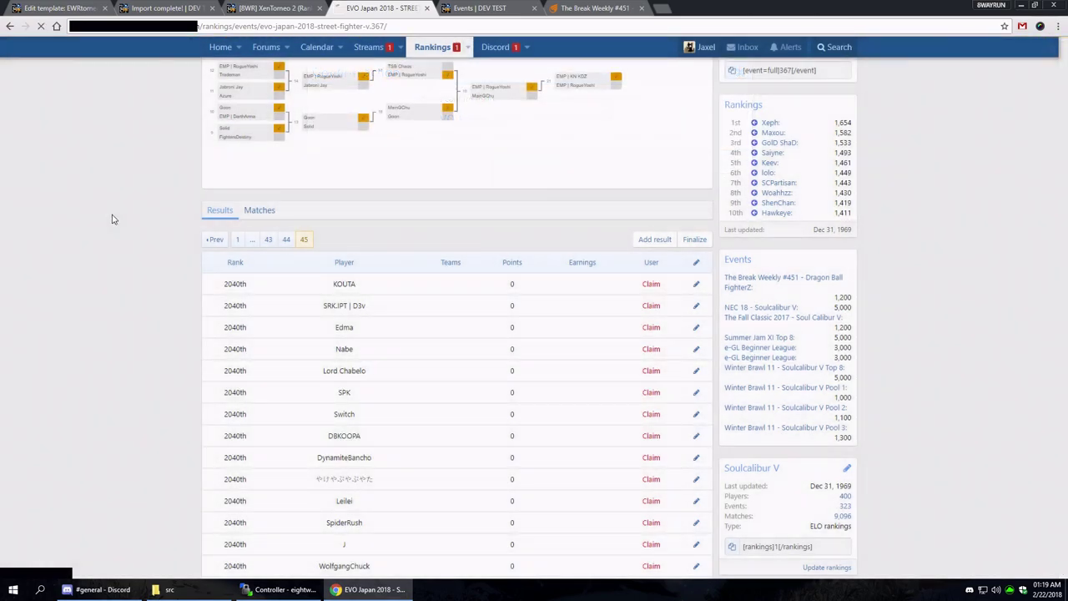
Step: Browse match pages 89 and 1, then return to results showing 5,000 points and $7,759.50
{"action": "left_click", "coordinate": [248, 213]}
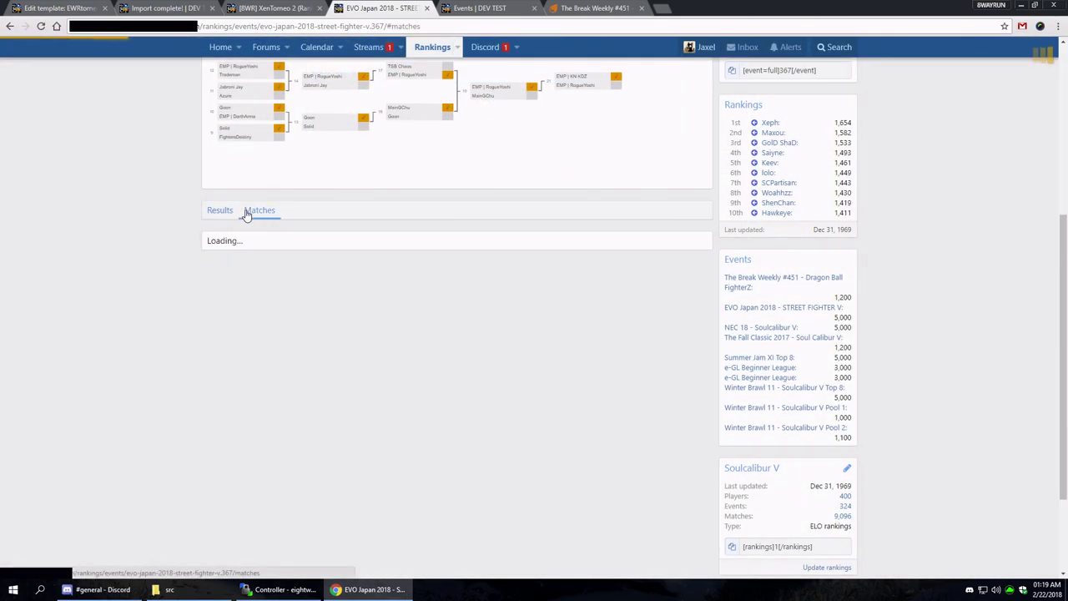
{"action": "left_click", "coordinate": [267, 239]}
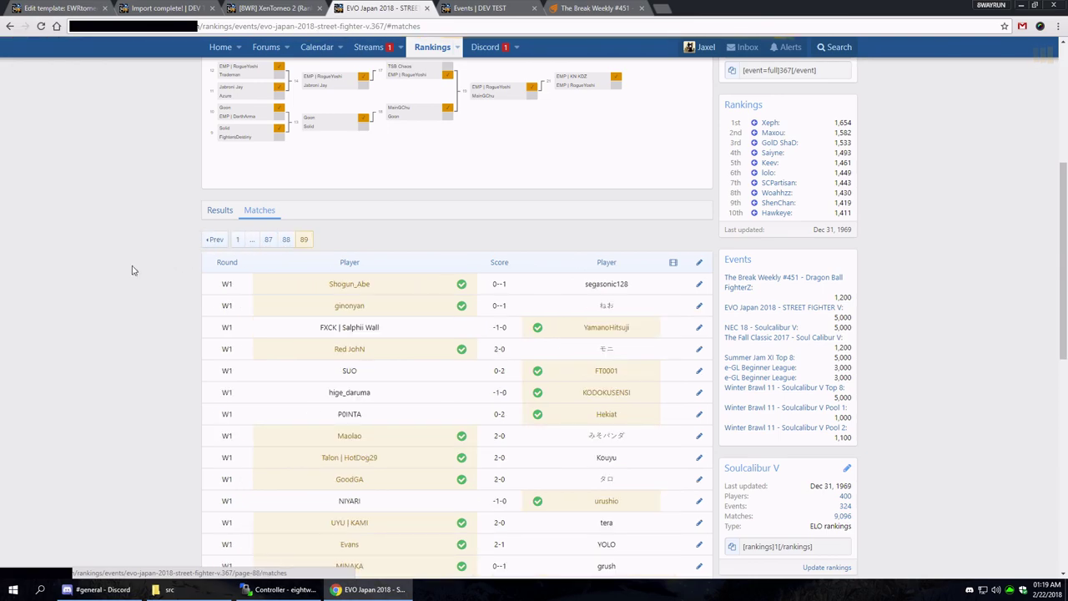
{"action": "left_click", "coordinate": [215, 240]}
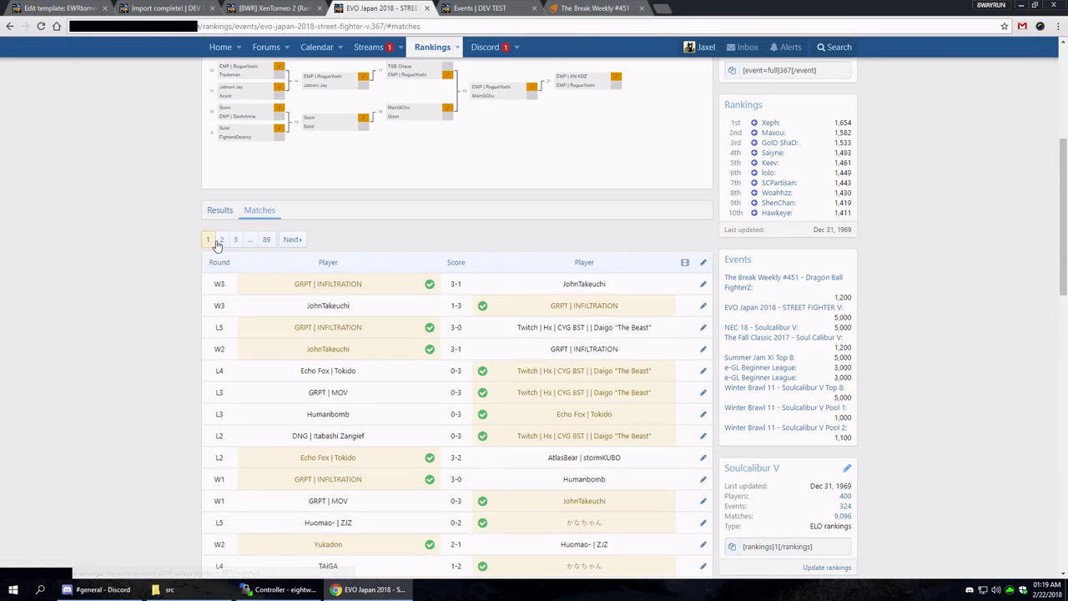
{"action": "left_click", "coordinate": [221, 211]}
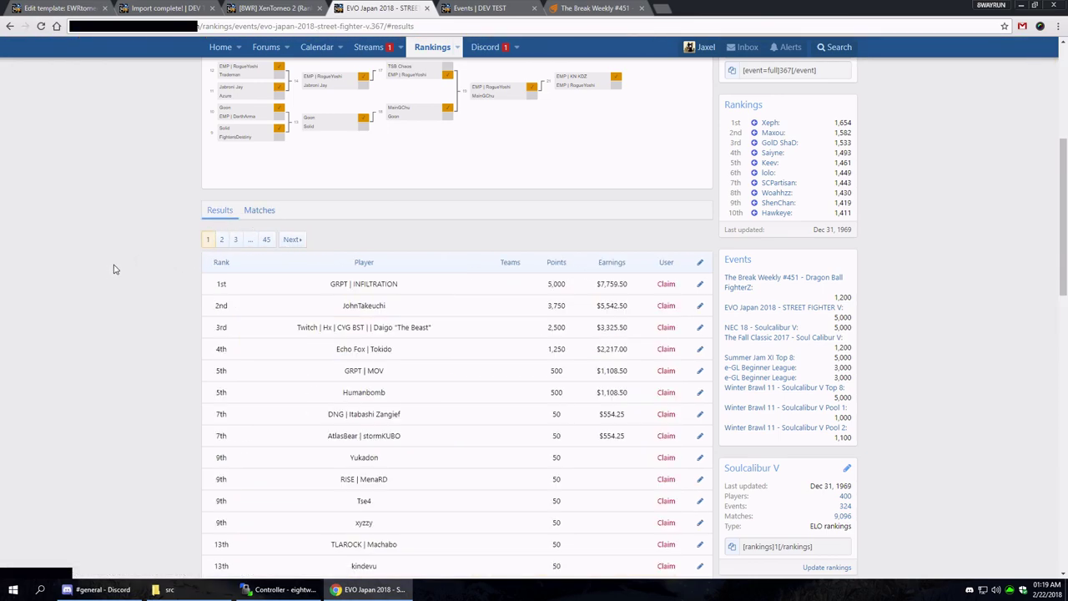
{"action": "scroll", "coordinate": [112, 264], "scroll_direction": "up", "scroll_amount": 3}
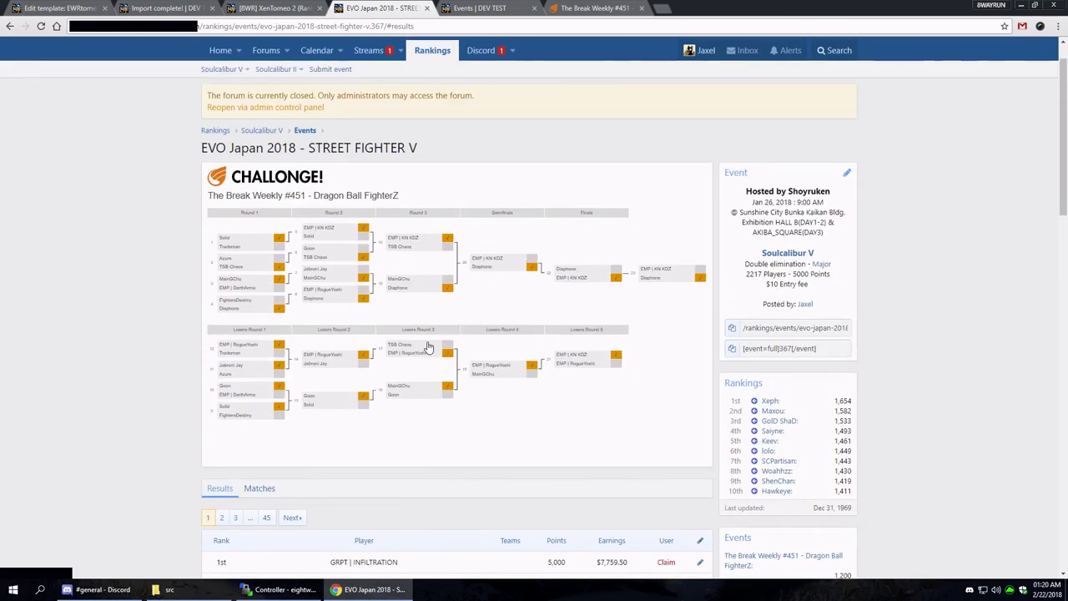
{"action": "scroll", "coordinate": [167, 307], "scroll_direction": "down", "scroll_amount": 6}
{"action": "scroll", "coordinate": [167, 310], "scroll_direction": "up", "scroll_amount": 8}
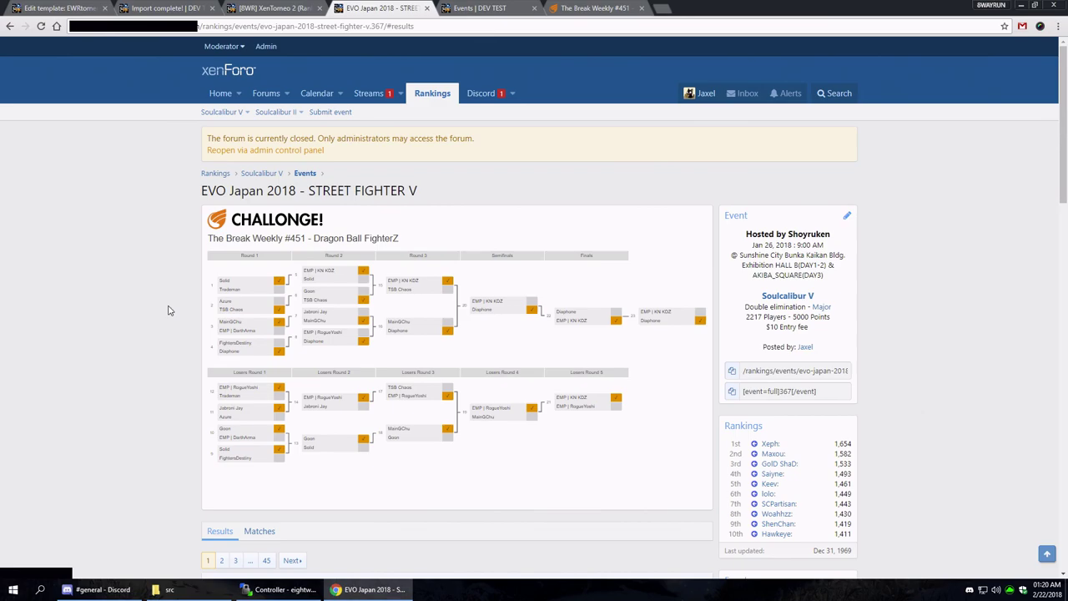
{"action": "scroll", "coordinate": [167, 310], "scroll_direction": "down", "scroll_amount": 6}
Step: Scroll the Tournament rankings overview to the Soulcalibur V and Soulcalibur II top-ten tables
{"action": "scroll", "coordinate": [167, 307], "scroll_direction": "up", "scroll_amount": 6}
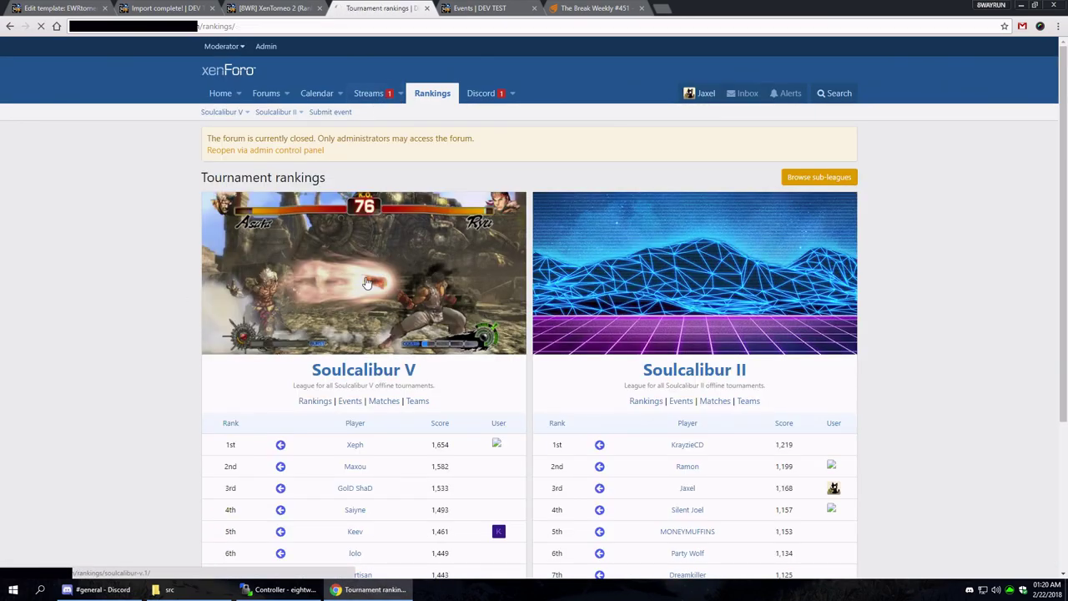
{"action": "scroll", "coordinate": [210, 309], "scroll_direction": "down", "scroll_amount": 2}
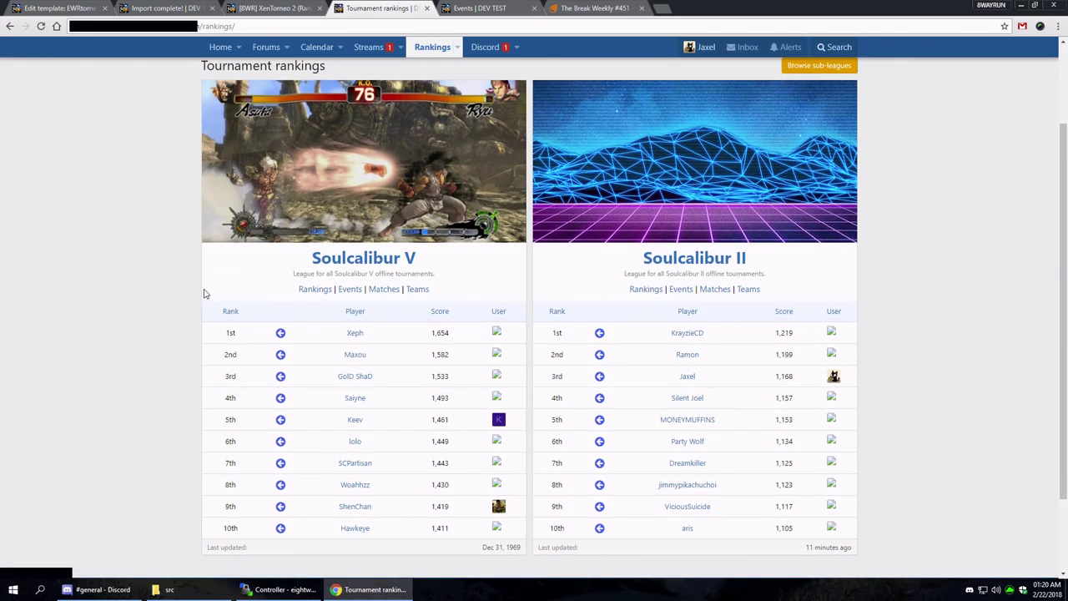
{"action": "scroll", "coordinate": [215, 293], "scroll_direction": "up", "scroll_amount": 2}
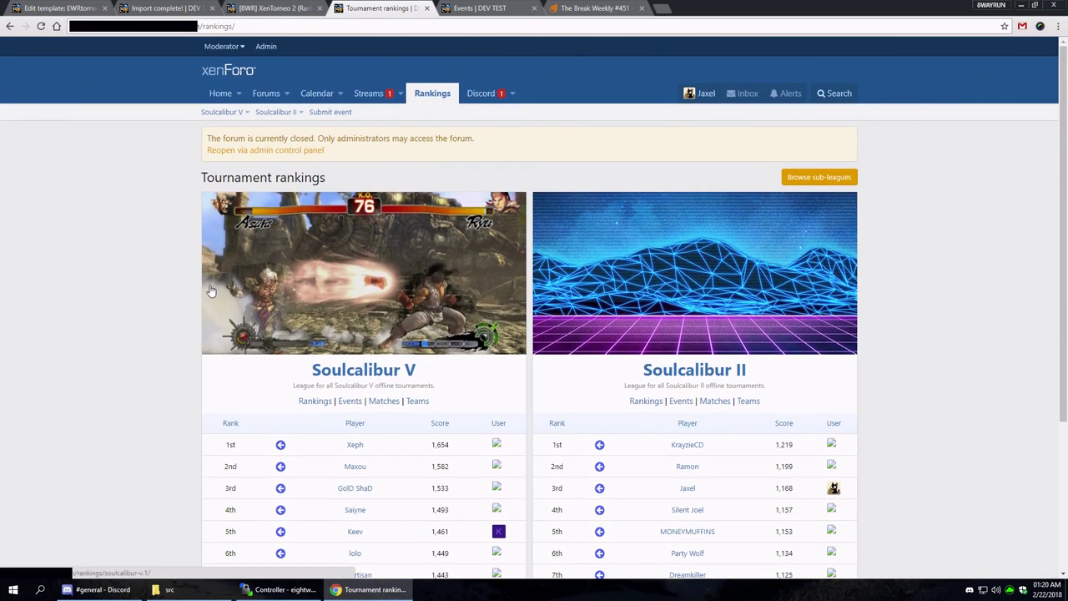
{"action": "scroll", "coordinate": [210, 291], "scroll_direction": "down", "scroll_amount": 2}
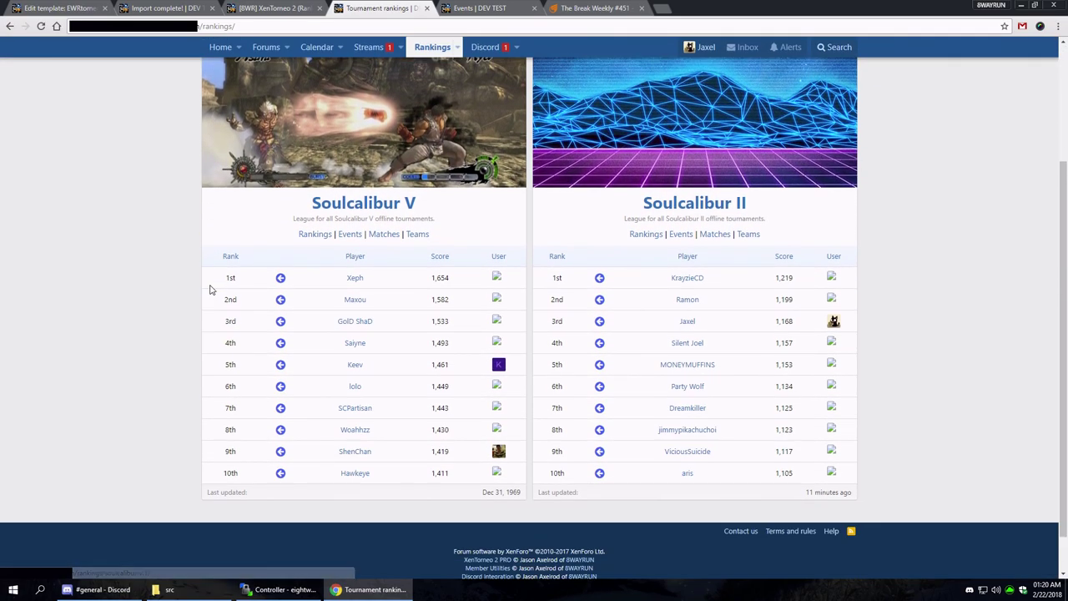